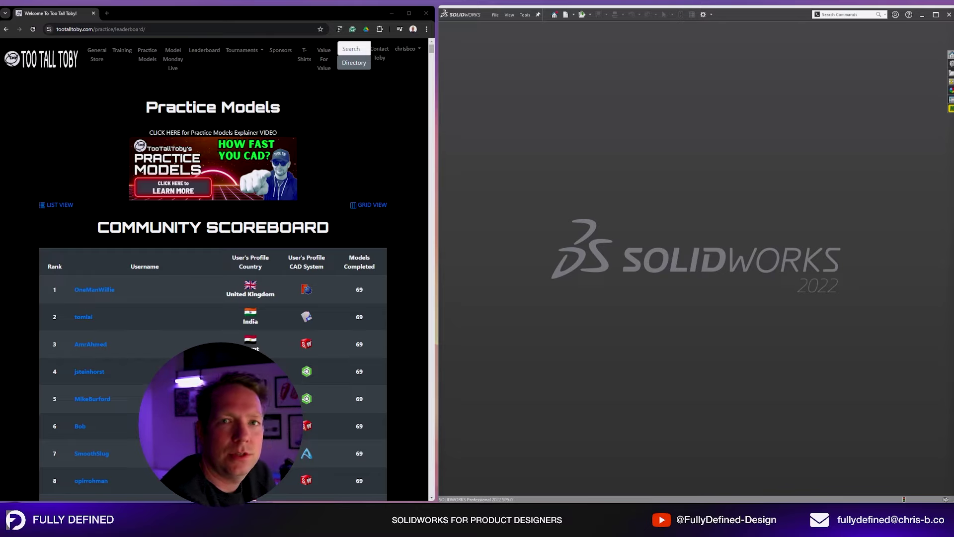
Open the 24-07-12 Transport Hanger practice model from the practice models page and reveal its drawing
{"action": "scroll", "coordinate": [236, 258], "scroll_direction": "down", "scroll_amount": 20}
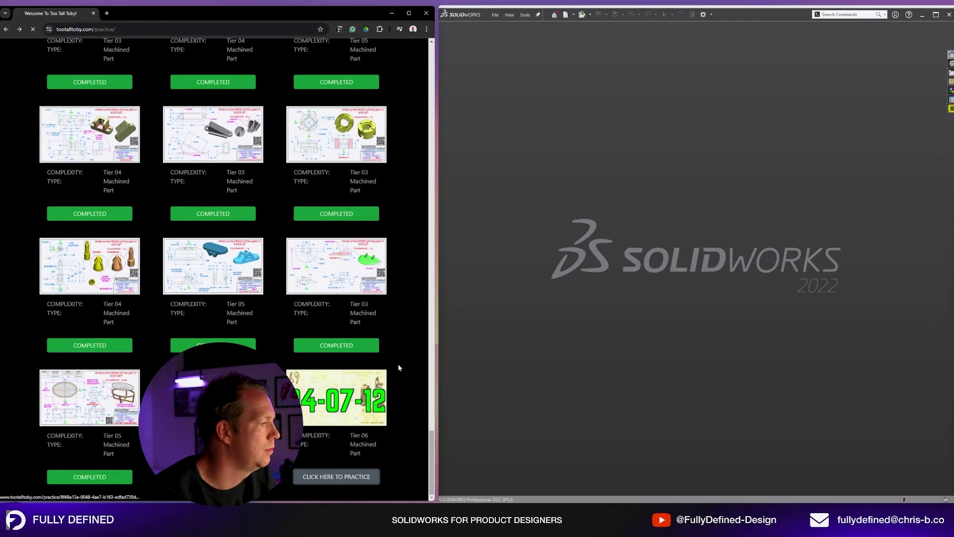
{"action": "left_click", "coordinate": [334, 478]}
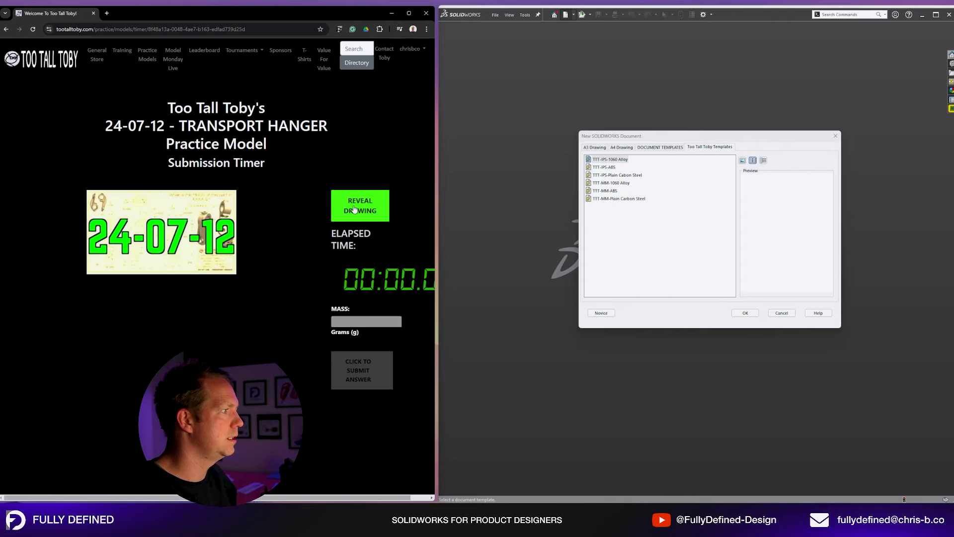
{"action": "left_click", "coordinate": [354, 209]}
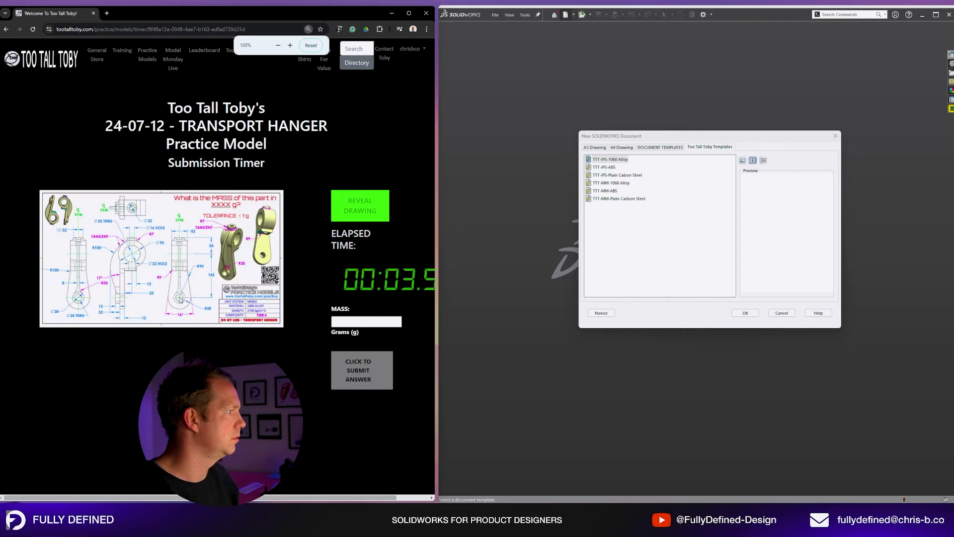
Open the transport hanger drawing image in a new browser tab and show it there
{"action": "right_click", "coordinate": [171, 274]}
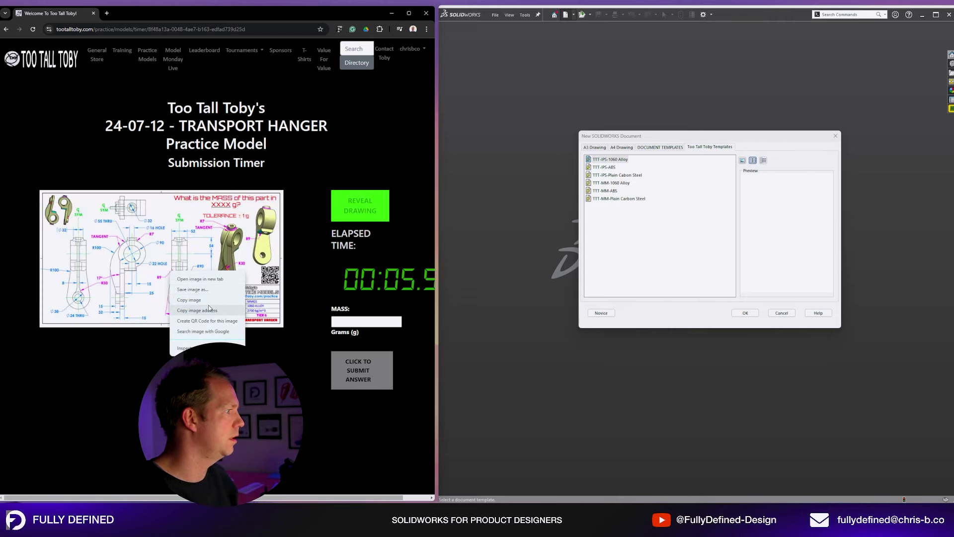
{"action": "left_click", "coordinate": [199, 279]}
{"action": "left_click", "coordinate": [147, 15]}
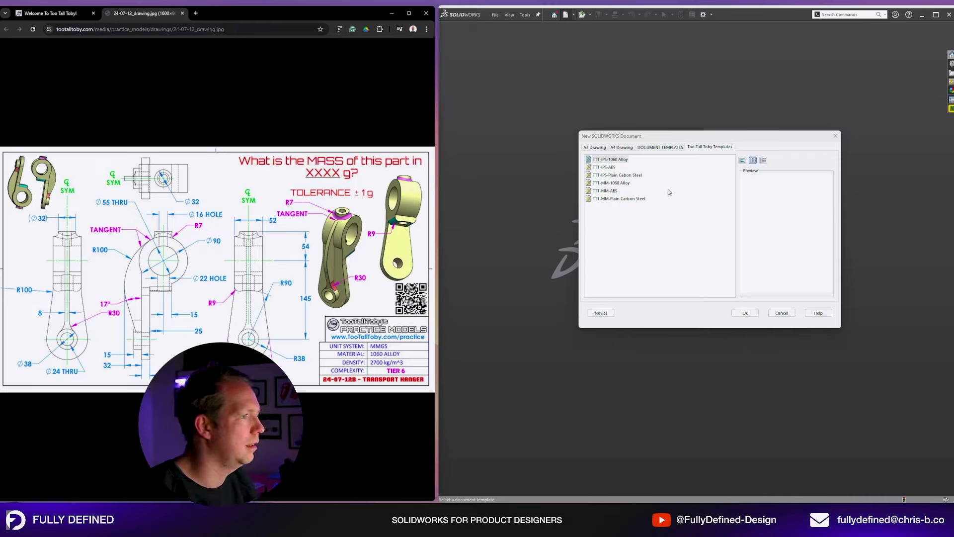
Switch to SOLIDWORKS and create a new part from the TTT-MM-1060 Alloy template
{"action": "left_click", "coordinate": [611, 183]}
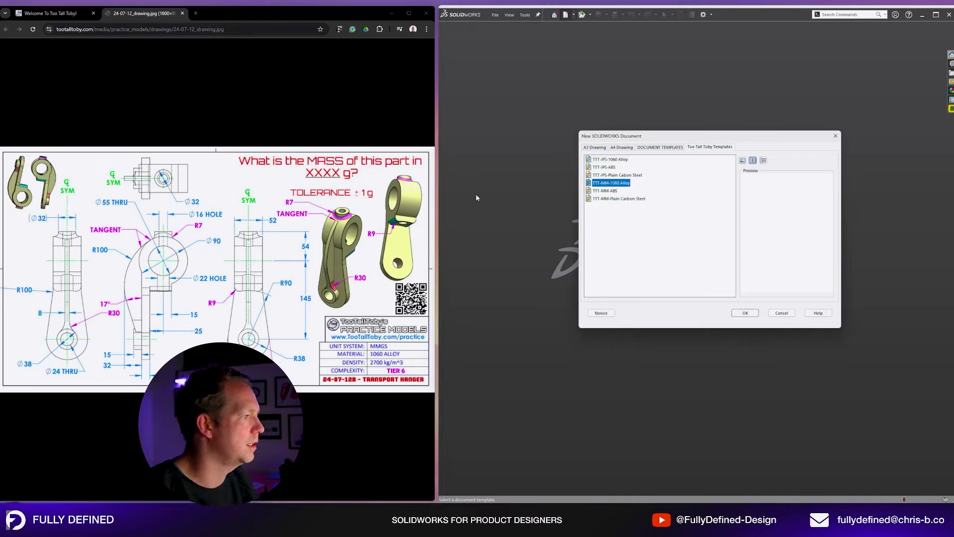
{"action": "left_click", "coordinate": [745, 313]}
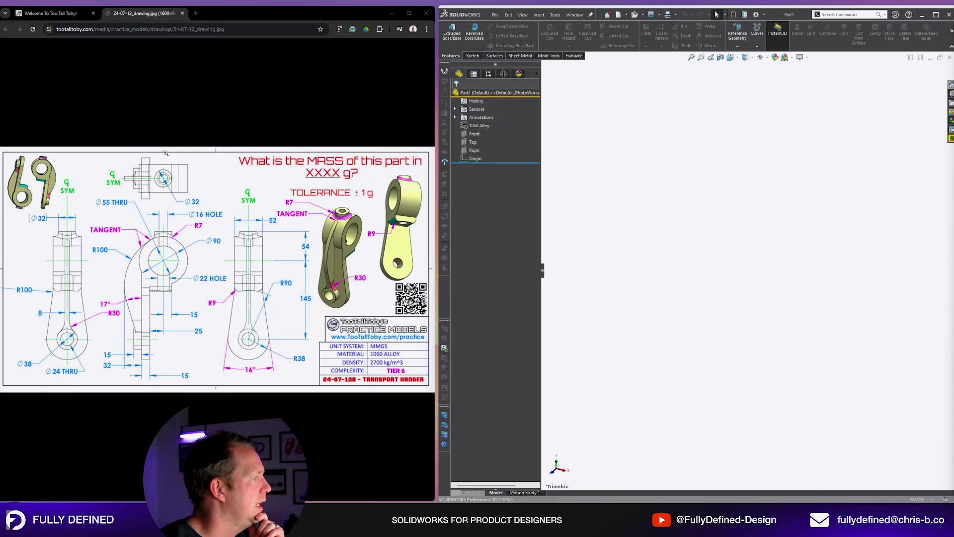
{"action": "left_click", "coordinate": [653, 222]}
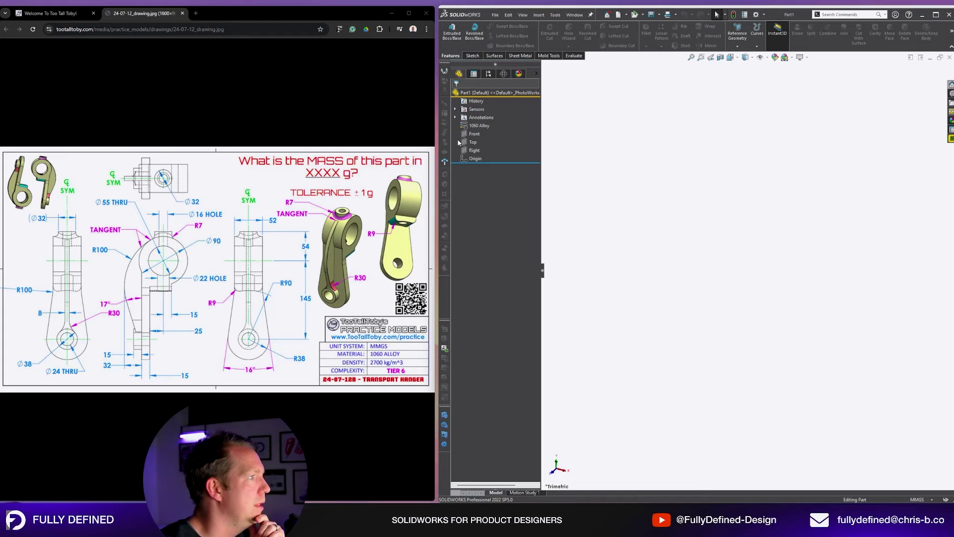
Start a sketch on the Right plane and draw two circles centred on the origin with diameters of 55 mm and 90 mm
{"action": "left_click", "coordinate": [475, 150]}
{"action": "left_click", "coordinate": [476, 152]}
{"action": "left_click", "coordinate": [483, 144]}
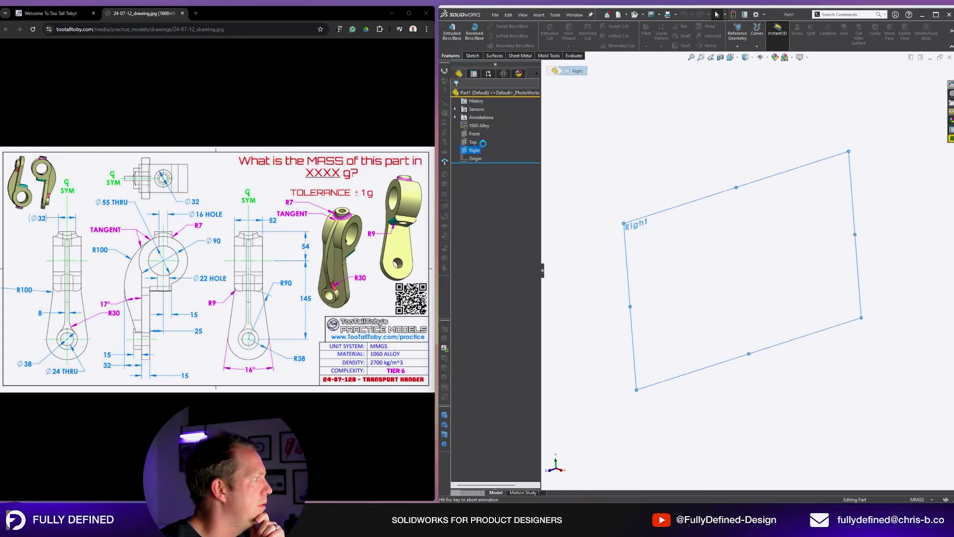
{"action": "right_click_drag", "start_coordinate": [681, 252], "coordinate": [805, 280]}
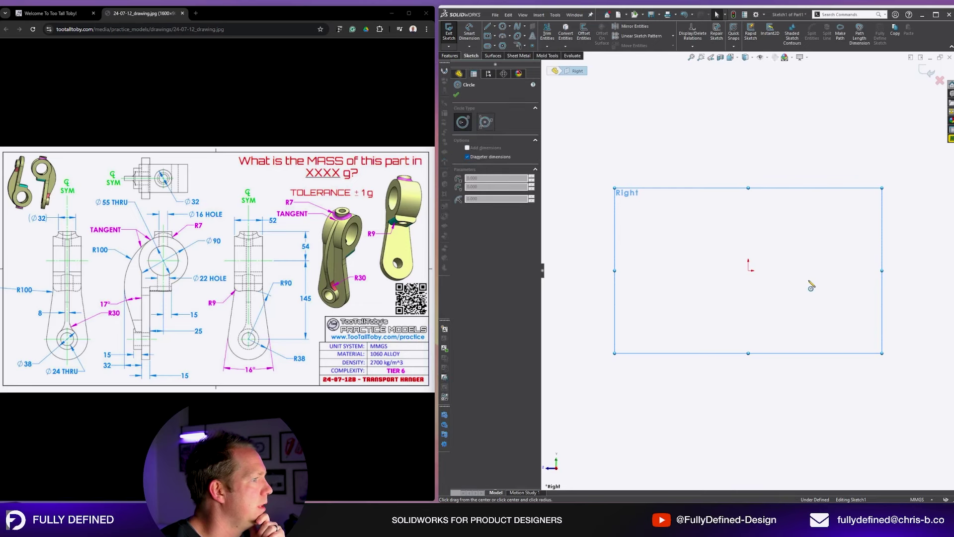
{"action": "left_click", "coordinate": [749, 270]}
{"action": "type", "text": "55"}
{"action": "key", "text": "Return"}
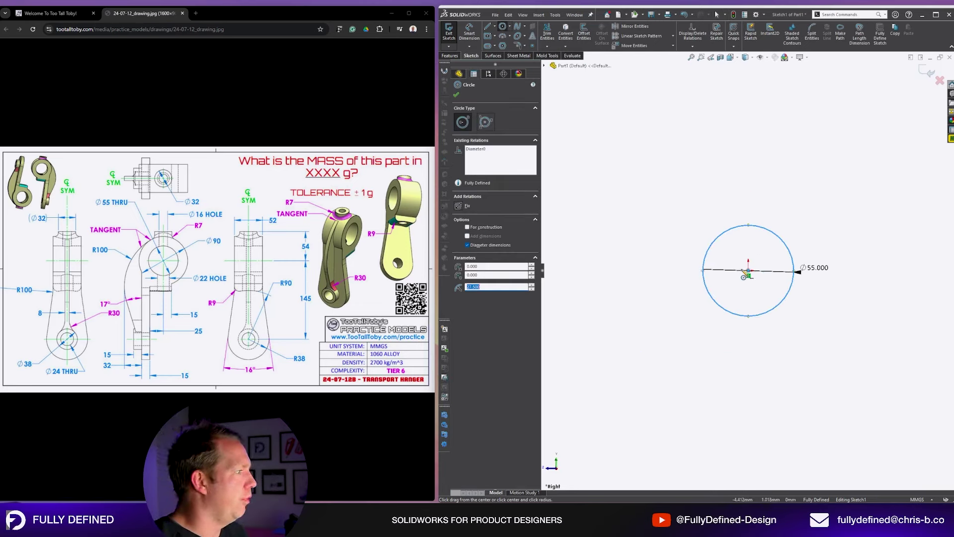
{"action": "left_click", "coordinate": [749, 270]}
{"action": "type", "text": "90"}
{"action": "key", "text": "Return"}
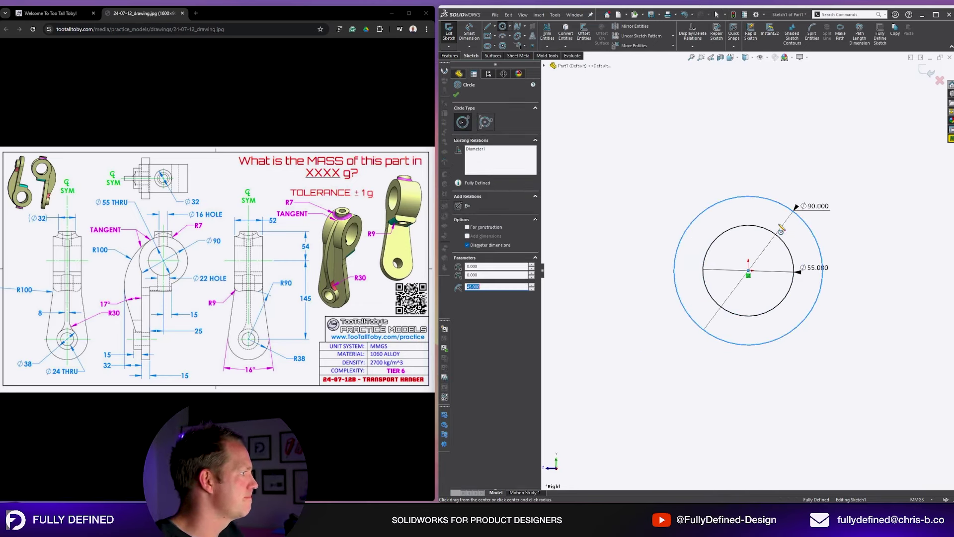
Sketch the stepped arm of connected lines hanging from the 90 mm circle, closing back onto the circle with a vertical outer edge
{"action": "key", "text": "l"}
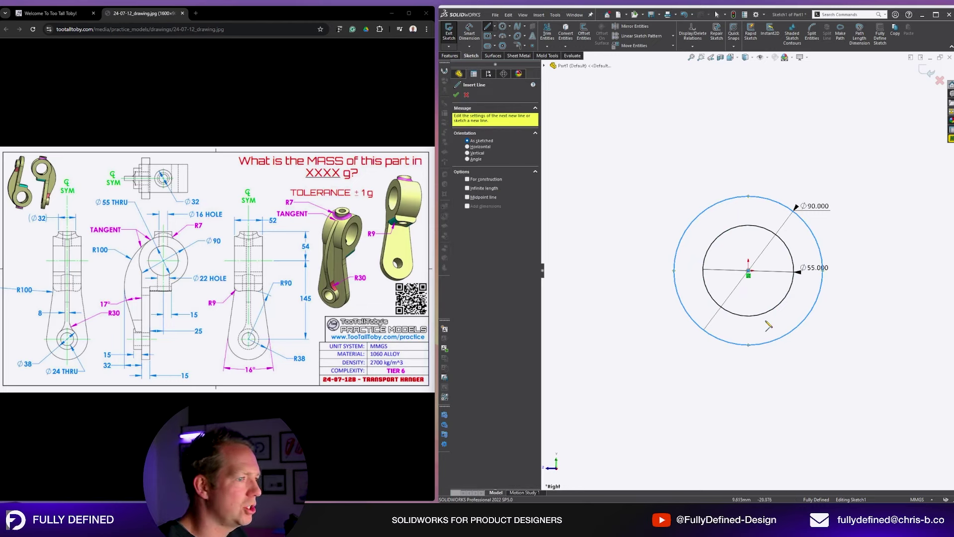
{"action": "left_click", "coordinate": [776, 340]}
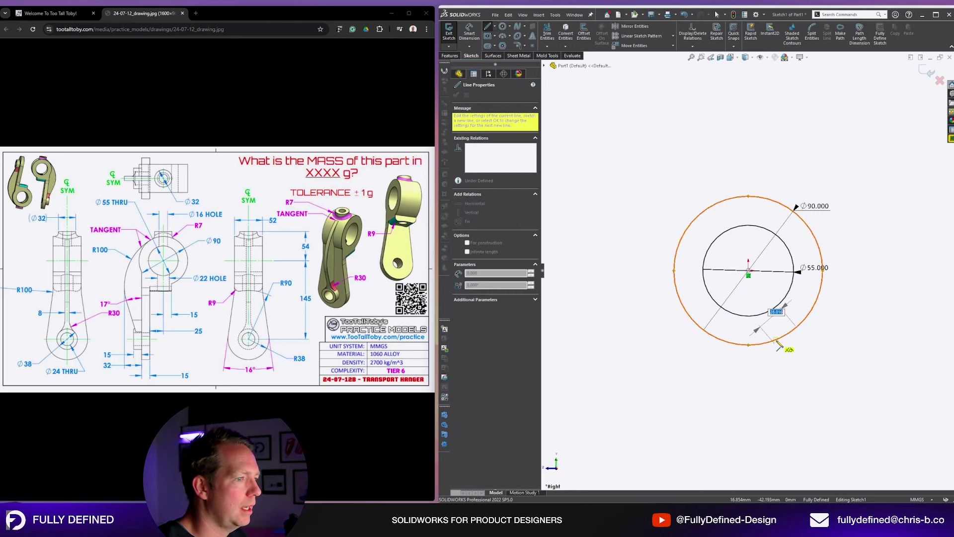
{"action": "left_click", "coordinate": [776, 374]}
{"action": "left_click", "coordinate": [703, 374]}
{"action": "scroll", "coordinate": [703, 377], "scroll_direction": "up", "scroll_amount": 3}
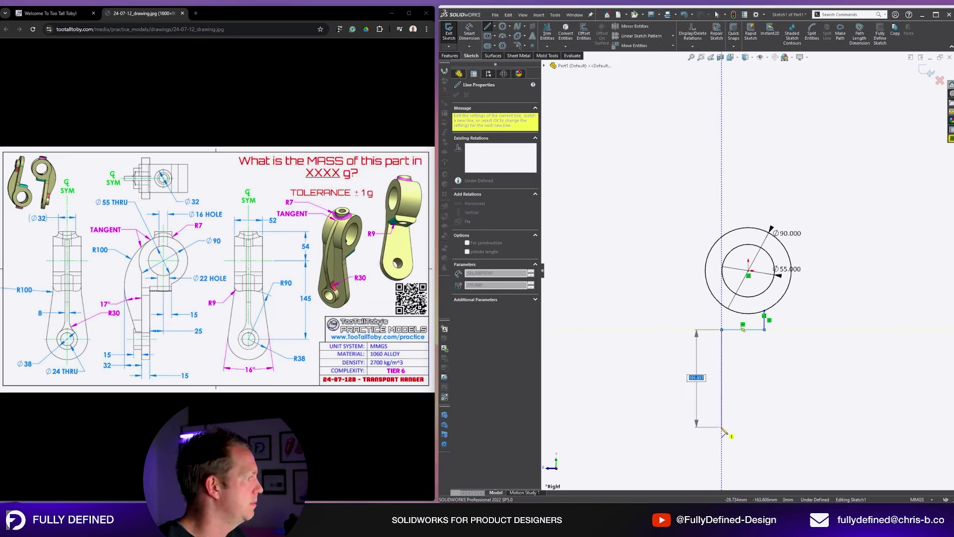
{"action": "left_click", "coordinate": [722, 437]}
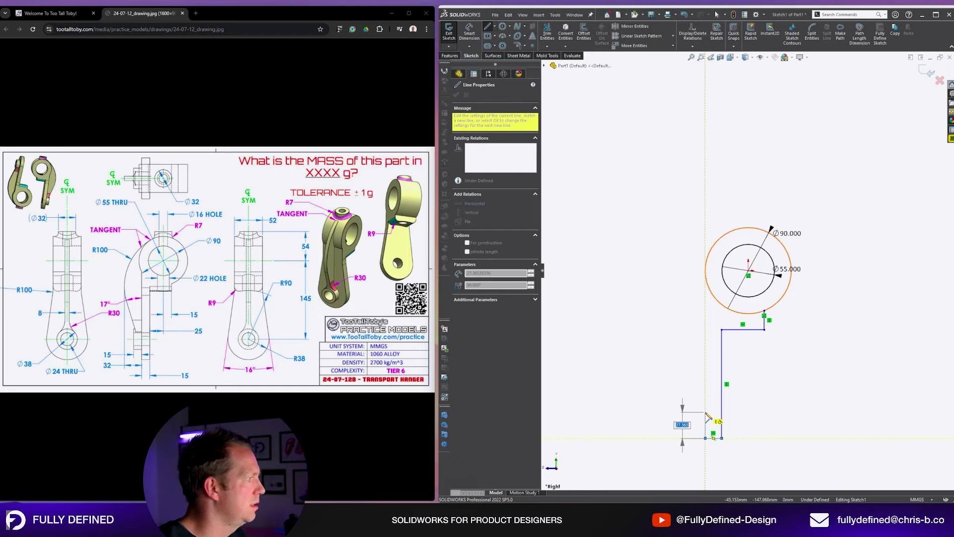
{"action": "left_click", "coordinate": [709, 289]}
{"action": "key", "text": "Escape"}
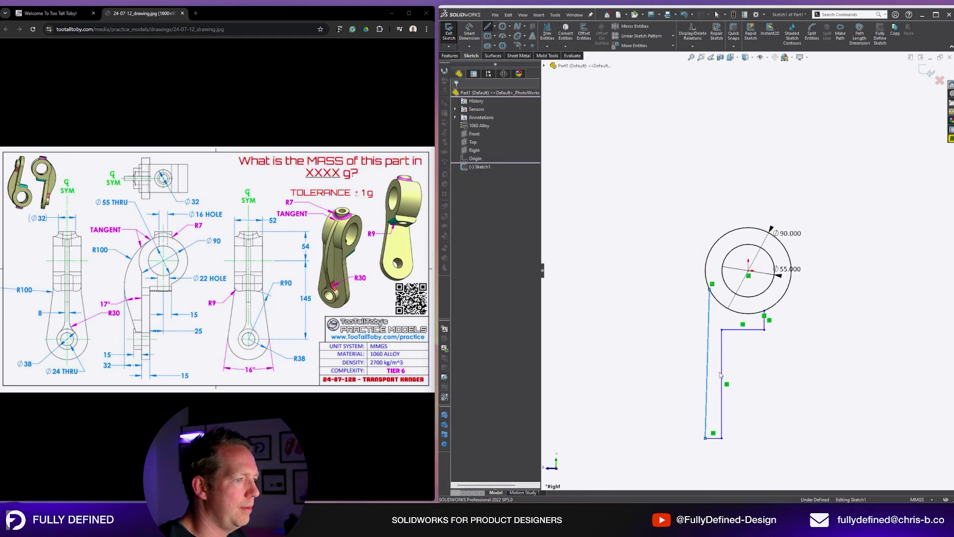
{"action": "left_click", "coordinate": [707, 395]}
{"action": "key", "text": "v"}
{"action": "left_click", "coordinate": [754, 399]}
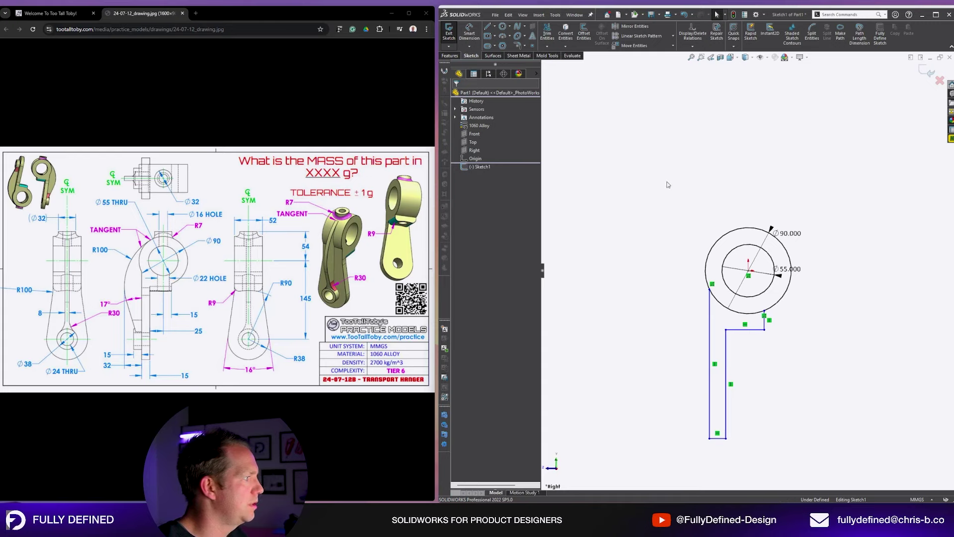
Sketch the outer rib from the arm's outer edge with a horizontal line, a slanted line and an arc tangent to the 90 mm circle
{"action": "right_click_drag", "start_coordinate": [683, 325], "coordinate": [639, 330]}
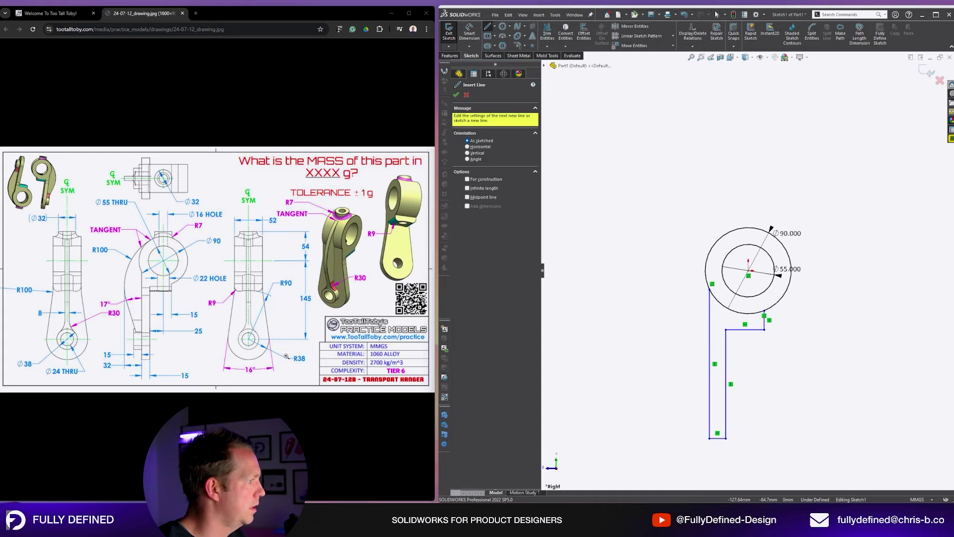
{"action": "left_click", "coordinate": [709, 393]}
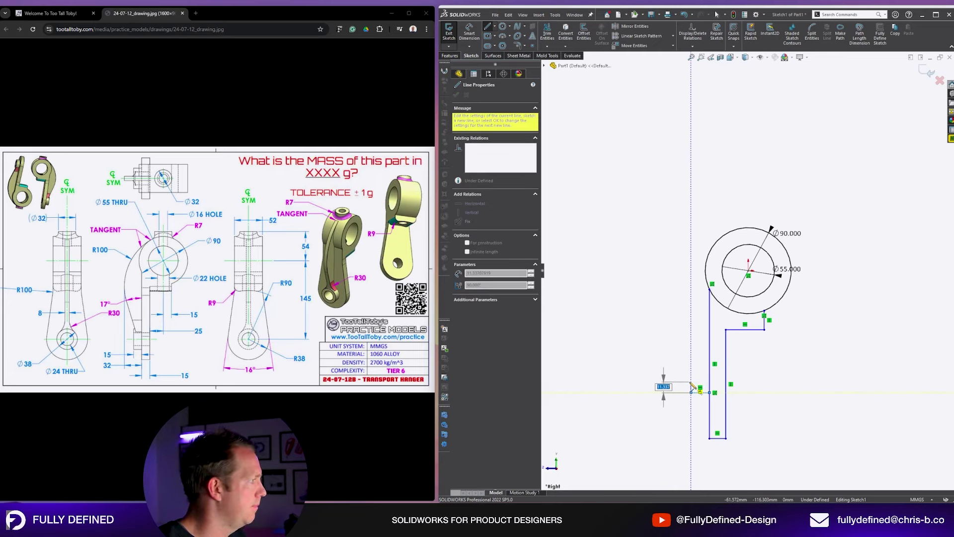
{"action": "left_click", "coordinate": [691, 393]}
{"action": "left_click", "coordinate": [663, 310]}
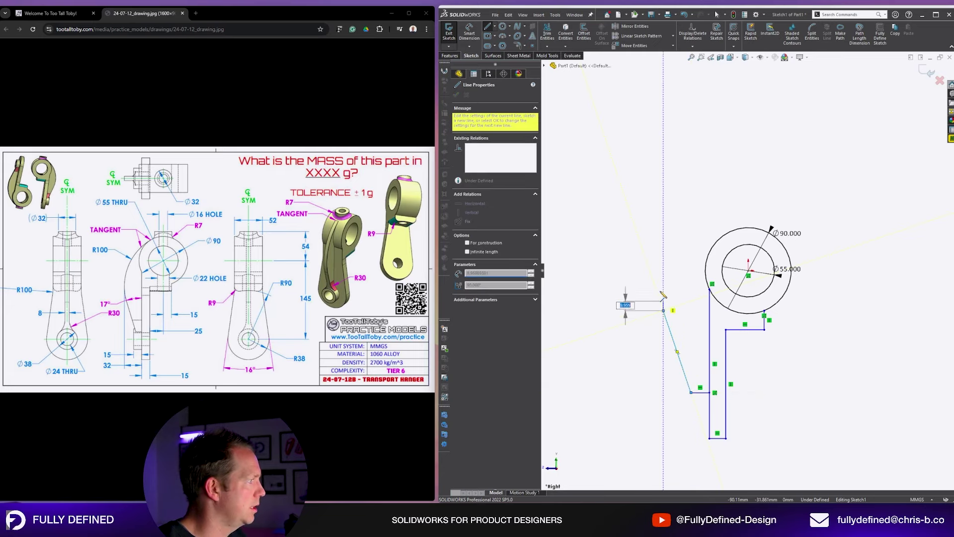
{"action": "left_click", "coordinate": [732, 231]}
{"action": "key", "text": "Escape"}
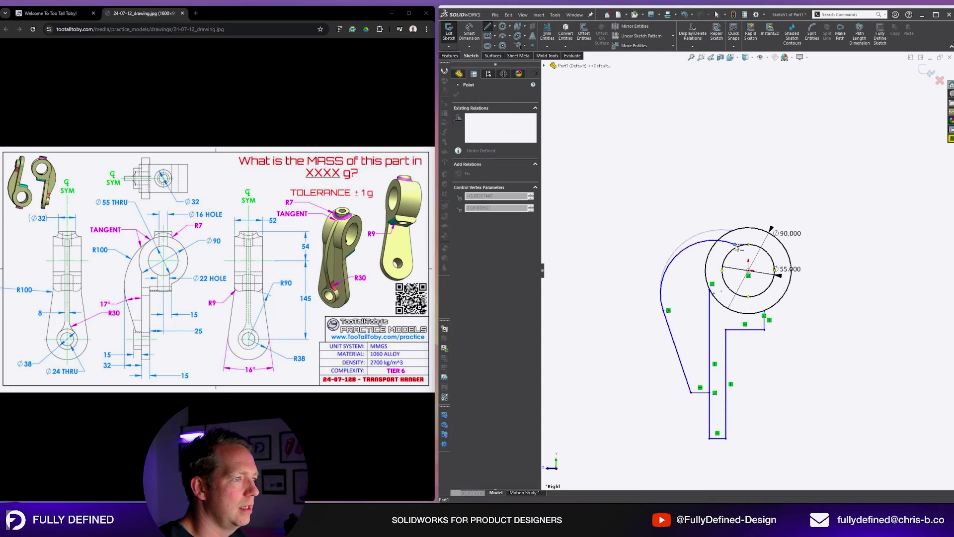
{"action": "left_click_drag", "start_coordinate": [664, 311], "coordinate": [679, 323]}
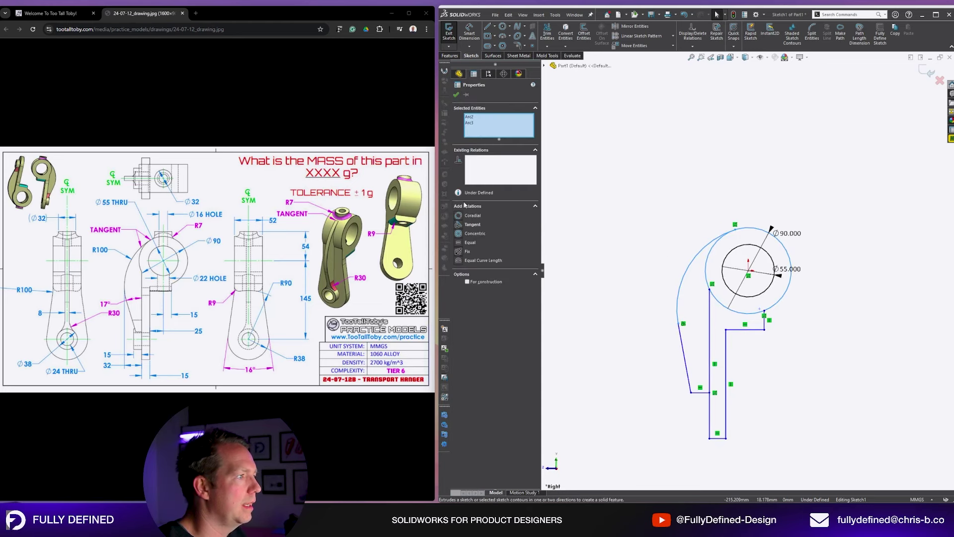
{"action": "left_click", "coordinate": [733, 180]}
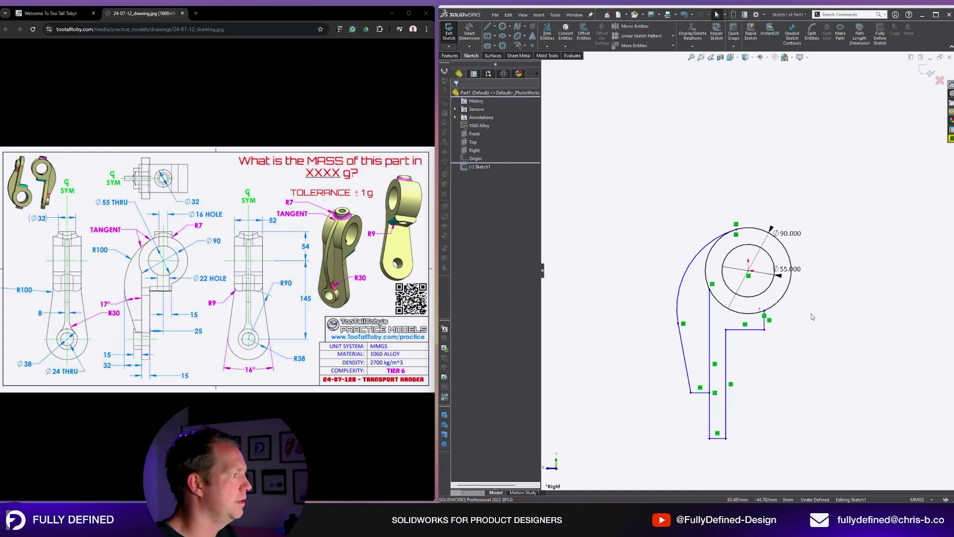
Dimension the short vertical line below the circle 15 mm horizontally from the circle centre
{"action": "key", "text": "d"}
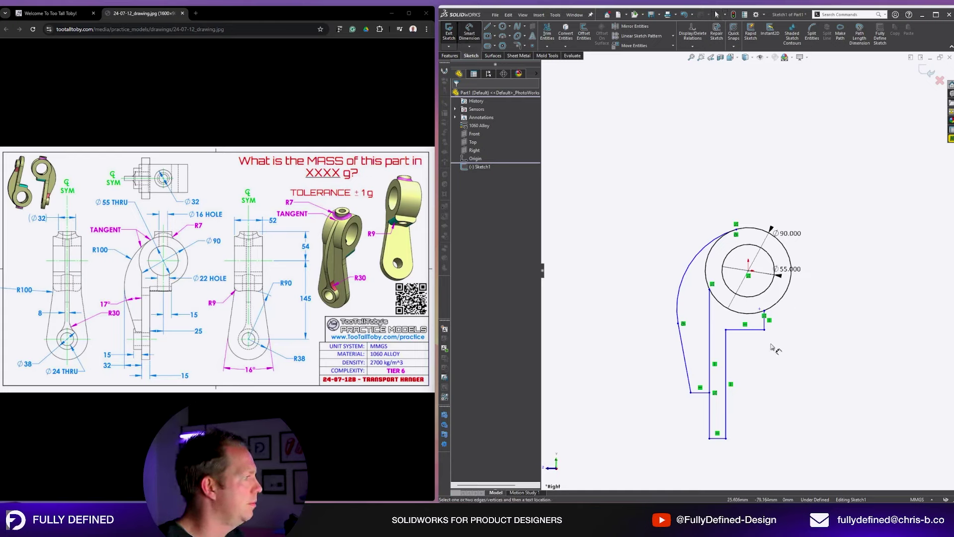
{"action": "left_click", "coordinate": [748, 272]}
{"action": "left_click", "coordinate": [764, 329]}
{"action": "left_click", "coordinate": [818, 335]}
{"action": "type", "text": "15"}
{"action": "key", "text": "Return"}
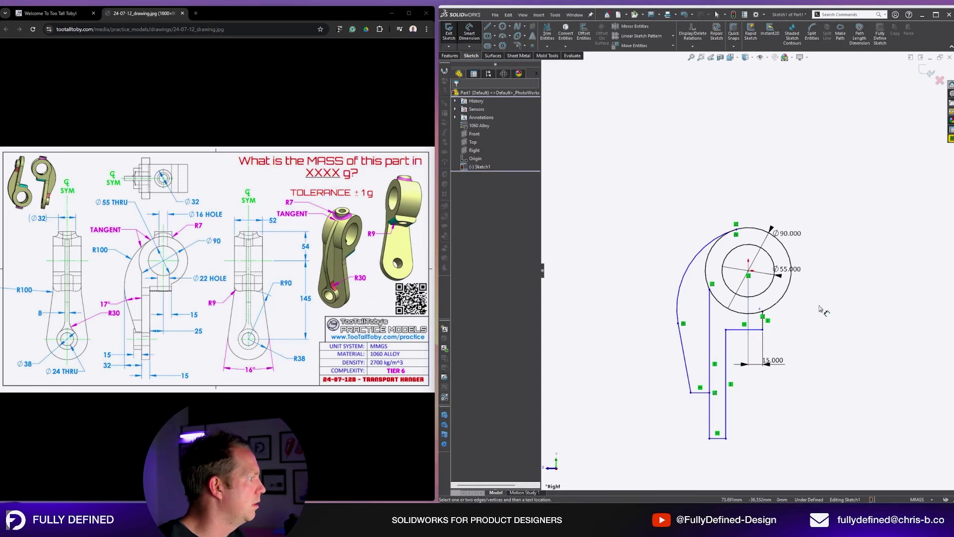
Dimension the arm's long inner vertical line 25 mm from the circle centre
{"action": "left_click", "coordinate": [748, 271]}
{"action": "left_click", "coordinate": [726, 378]}
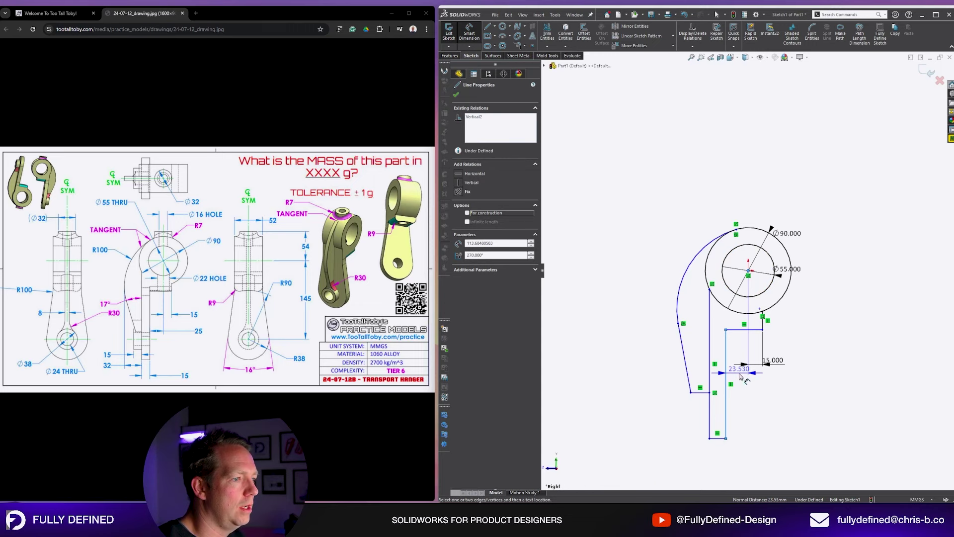
{"action": "left_click", "coordinate": [783, 397]}
{"action": "type", "text": "25"}
{"action": "key", "text": "Return"}
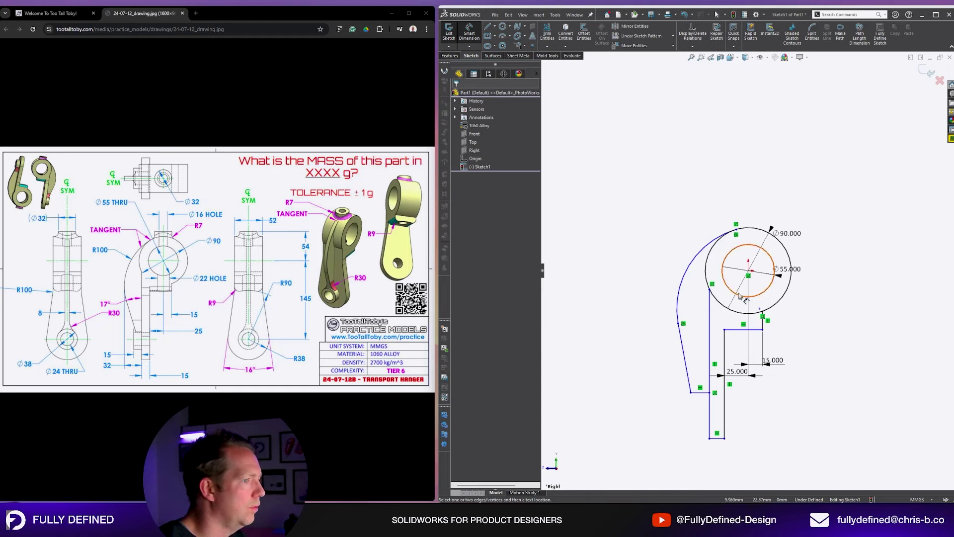
Dimension the outer rib arc with a radius of 100 mm
{"action": "left_click", "coordinate": [691, 263]}
{"action": "left_click", "coordinate": [661, 227]}
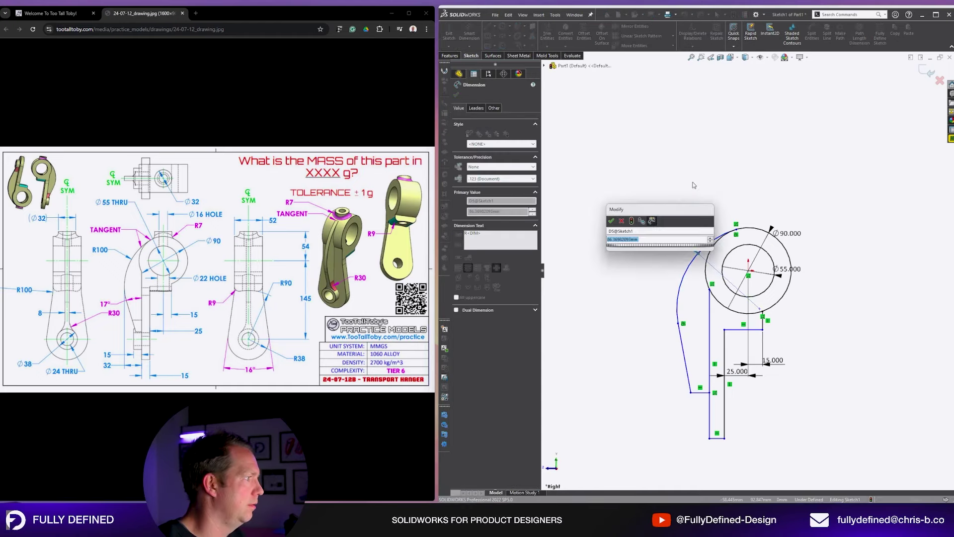
{"action": "type", "text": "100"}
{"action": "key", "text": "Return"}
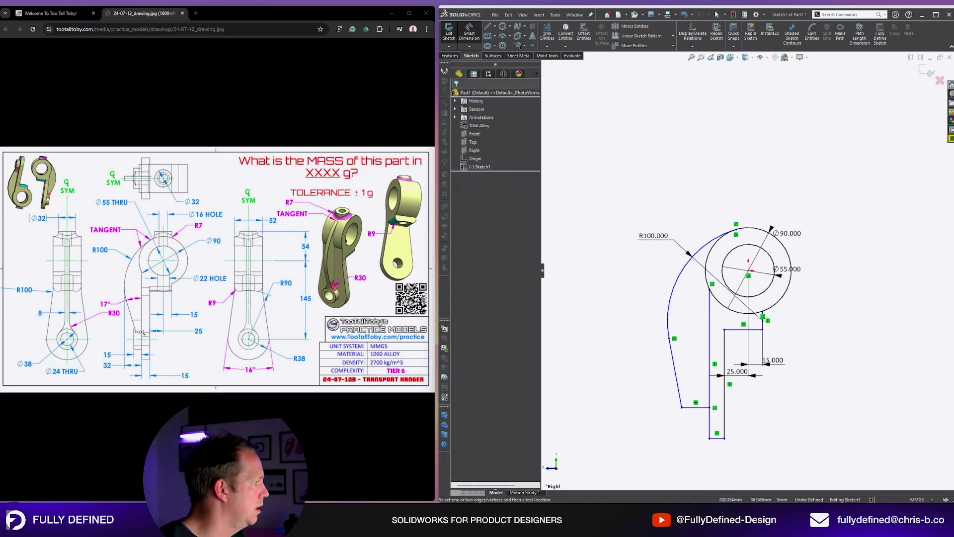
Dimension the rib arc's outermost point 32 mm from the arm's outer vertical line and move the R100 dimension clear of the profile
{"action": "left_click", "coordinate": [709, 368]}
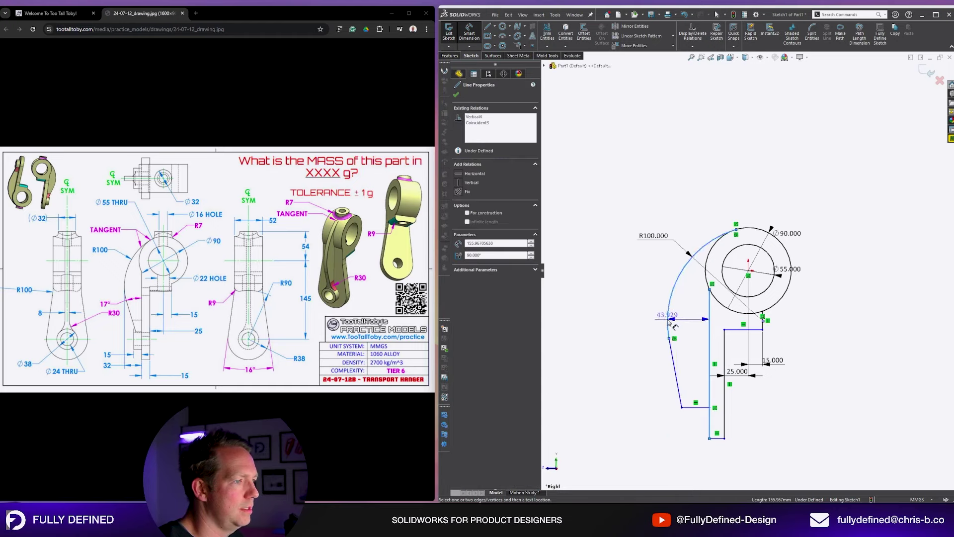
{"action": "left_click", "coordinate": [668, 323]}
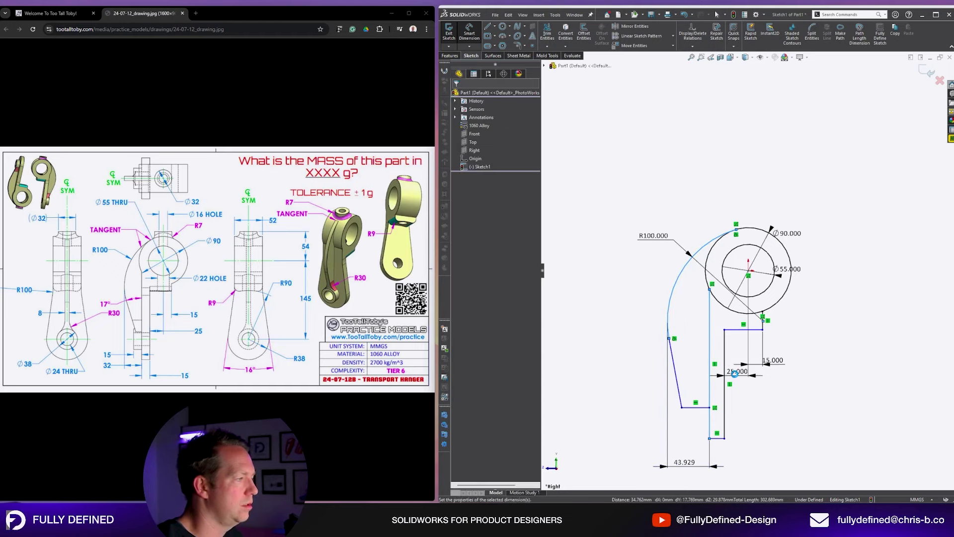
{"action": "left_click", "coordinate": [699, 437]}
{"action": "type", "text": "32"}
{"action": "key", "text": "Return"}
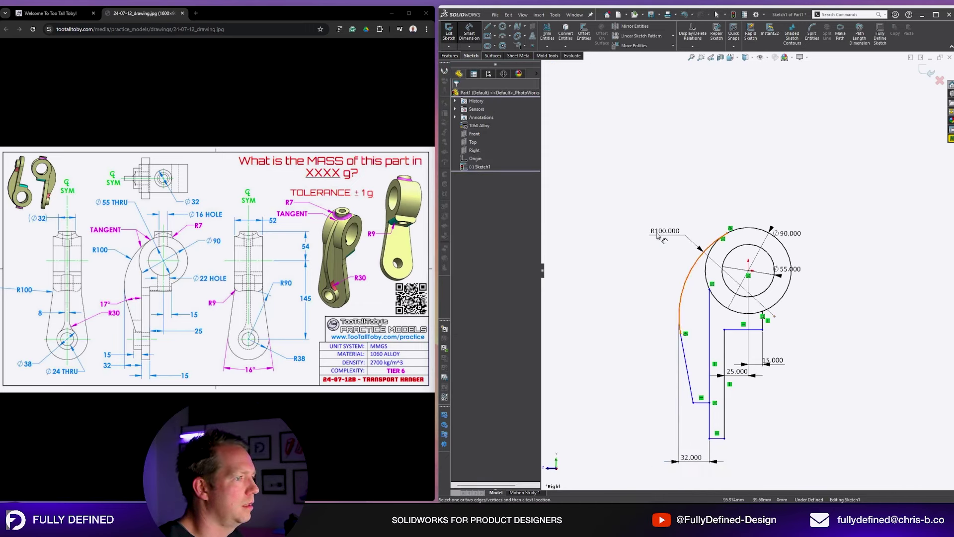
{"action": "left_click_drag", "start_coordinate": [663, 232], "coordinate": [639, 229]}
{"action": "left_click", "coordinate": [661, 173]}
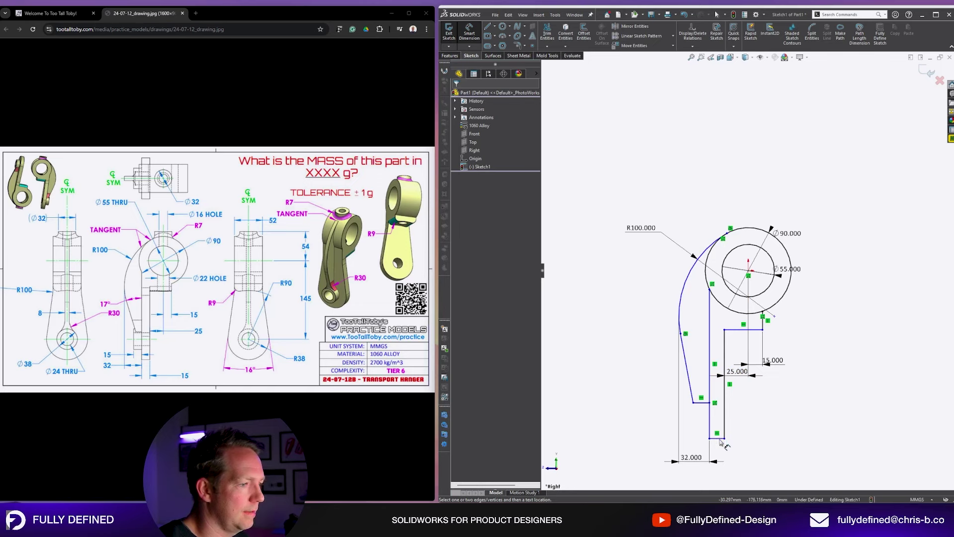
Dimension the bottom line of the arm to a width of 15 mm
{"action": "left_click", "coordinate": [718, 439]}
{"action": "left_click", "coordinate": [773, 444]}
{"action": "type", "text": "15.58952679mm"}
{"action": "key", "text": "Return"}
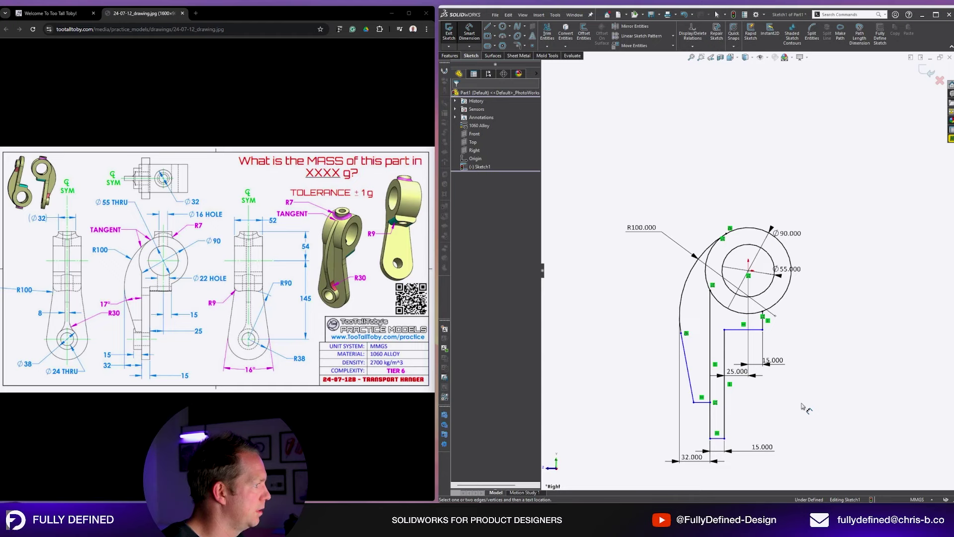
Sketch a horizontal construction line across the arm, about 28 mm above its bottom line and extending past its outer vertical line
{"action": "scroll", "coordinate": [714, 459], "scroll_direction": "down", "scroll_amount": 2}
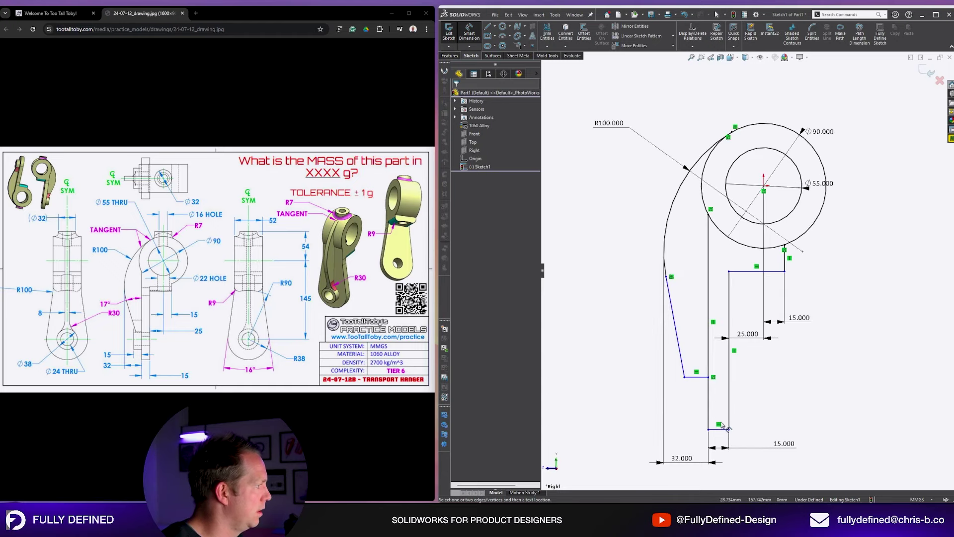
{"action": "key", "text": "l"}
{"action": "left_click_drag", "start_coordinate": [729, 390], "coordinate": [678, 390]}
{"action": "left_click", "coordinate": [483, 215]}
{"action": "key", "text": "d"}
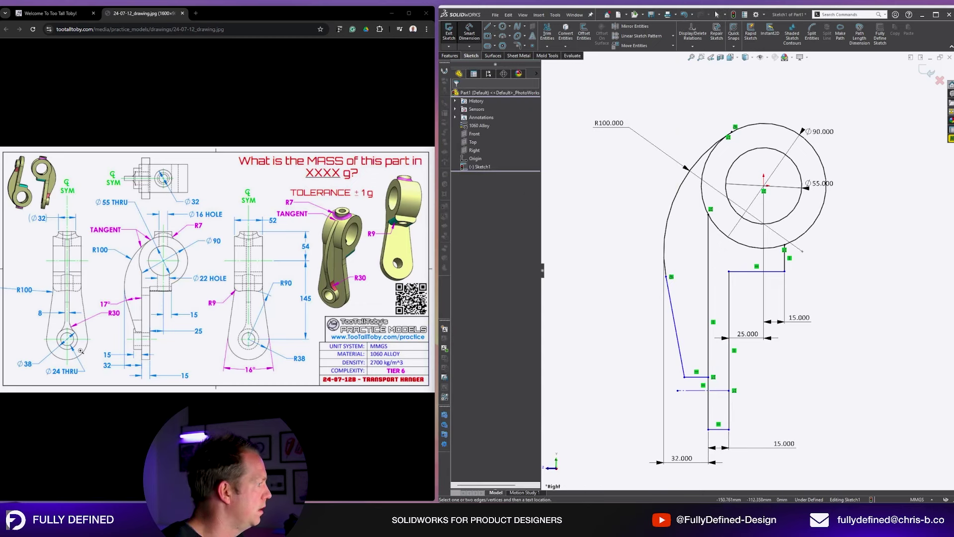
{"action": "key", "text": "Escape"}
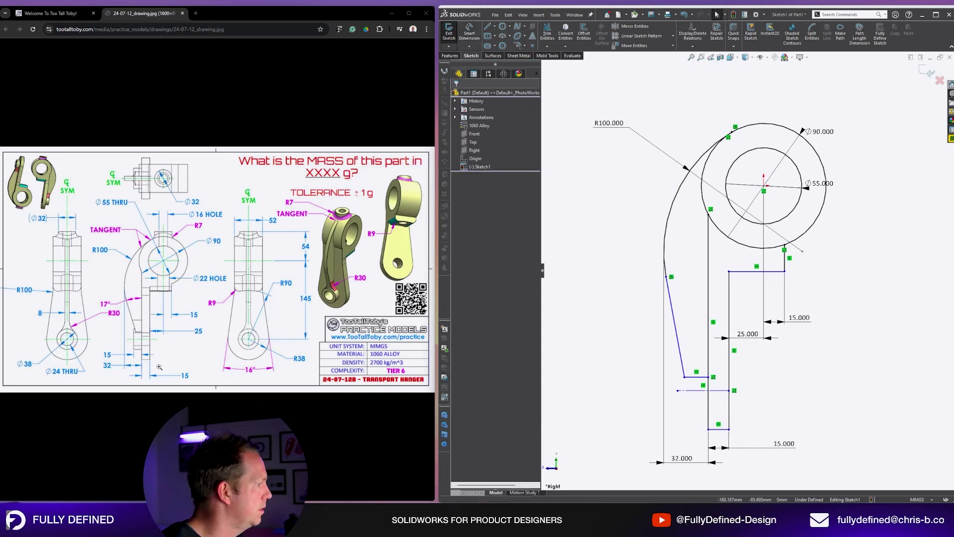
Dimension the horizontal construction line 38 mm from the bottom line of the arm
{"action": "key", "text": "d"}
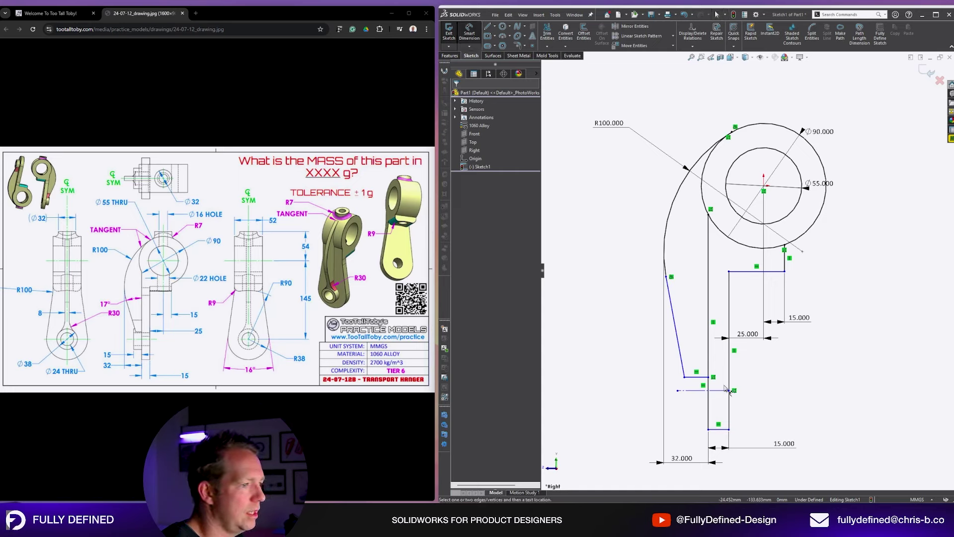
{"action": "left_click", "coordinate": [718, 391]}
{"action": "left_click", "coordinate": [718, 430]}
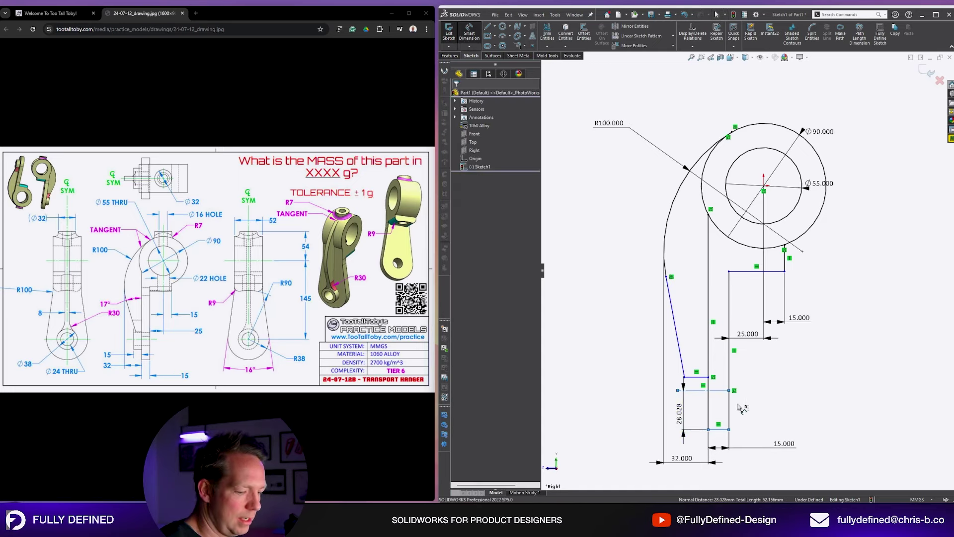
{"action": "left_click", "coordinate": [679, 413]}
{"action": "key", "text": "Return"}
{"action": "key", "text": "Escape"}
{"action": "left_click_drag", "start_coordinate": [718, 430], "coordinate": [719, 445]}
{"action": "left_click", "coordinate": [826, 411]}
Dimension the horizontal construction line 145 mm below the centre of the circles
{"action": "key", "text": "d"}
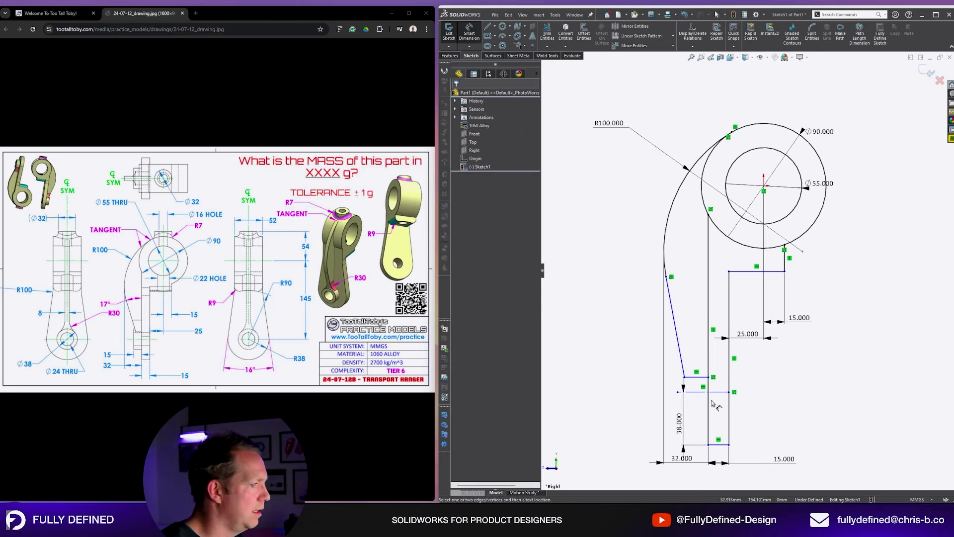
{"action": "left_click", "coordinate": [723, 391]}
{"action": "left_click", "coordinate": [765, 185]}
{"action": "left_click", "coordinate": [831, 301]}
{"action": "type", "text": "145"}
{"action": "key", "text": "Return"}
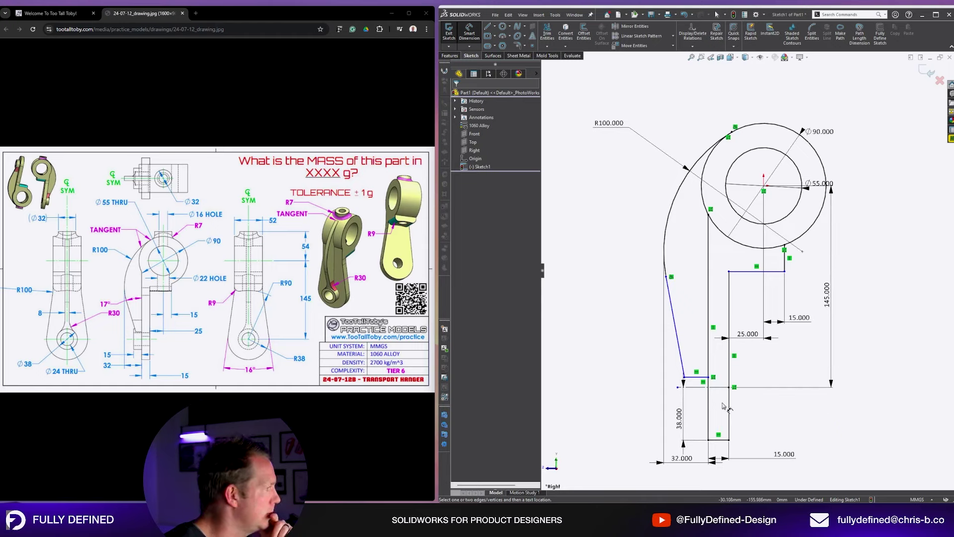
Sketch a three-line boss outline about 45 mm tall against the arm's outer vertical line, spanning the horizontal construction line
{"action": "scroll", "coordinate": [725, 405], "scroll_direction": "down", "scroll_amount": 3}
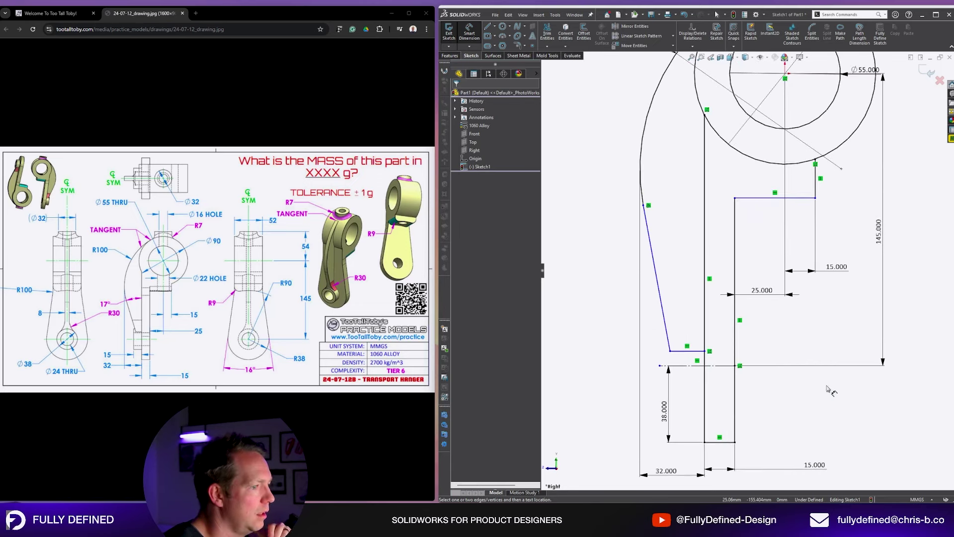
{"action": "key", "text": "l"}
{"action": "left_click", "coordinate": [705, 408]}
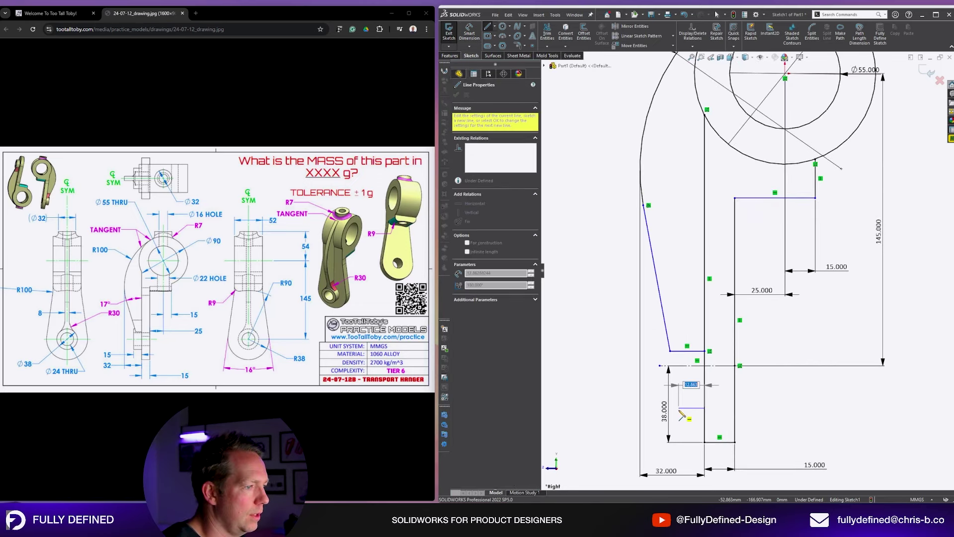
{"action": "left_click", "coordinate": [679, 408]}
{"action": "left_click", "coordinate": [679, 319]}
{"action": "left_click", "coordinate": [705, 318]}
{"action": "key", "text": "Escape"}
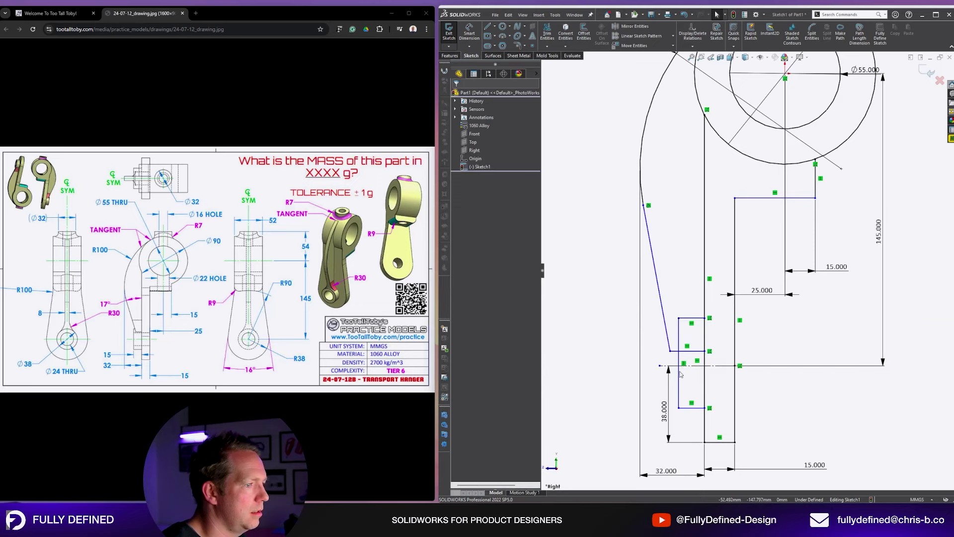
Centre the boss outline on the horizontal construction line by relating the midpoint of its outer vertical line to it
{"action": "left_click", "coordinate": [688, 366]}
{"action": "right_click", "coordinate": [679, 375], "text": "ctrl"}
{"action": "left_click", "coordinate": [706, 390]}
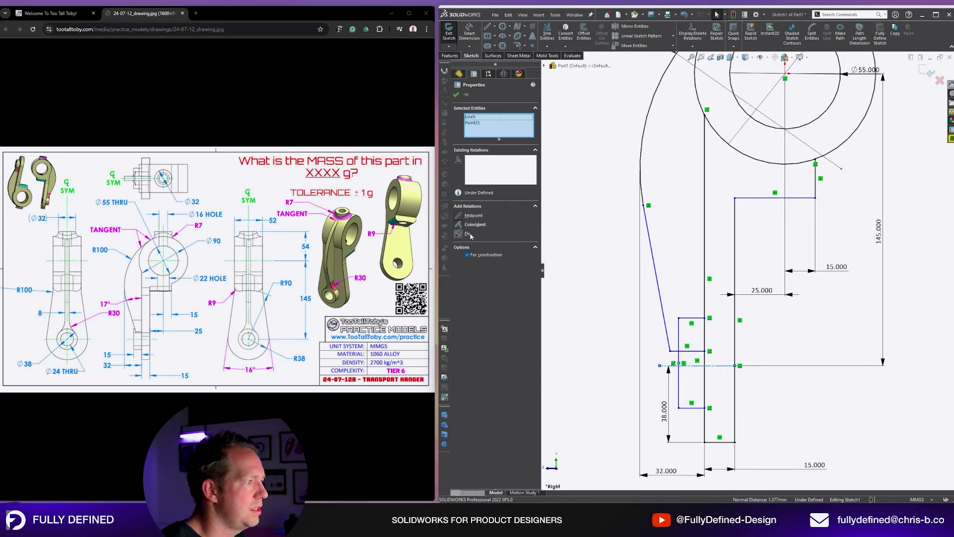
{"action": "left_click", "coordinate": [473, 215]}
{"action": "left_click", "coordinate": [885, 436]}
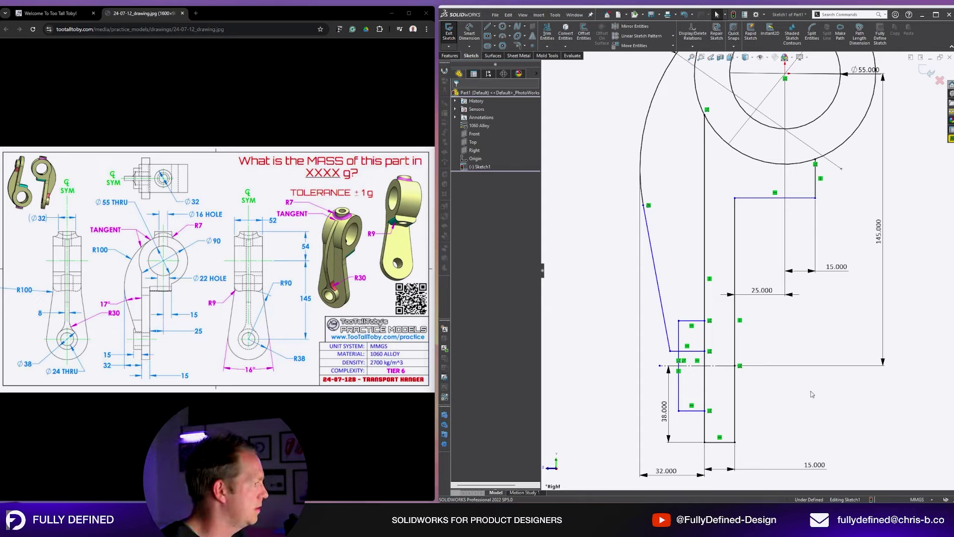
Dimension the boss outline's bottom line to a depth of 15 mm
{"action": "key", "text": "d"}
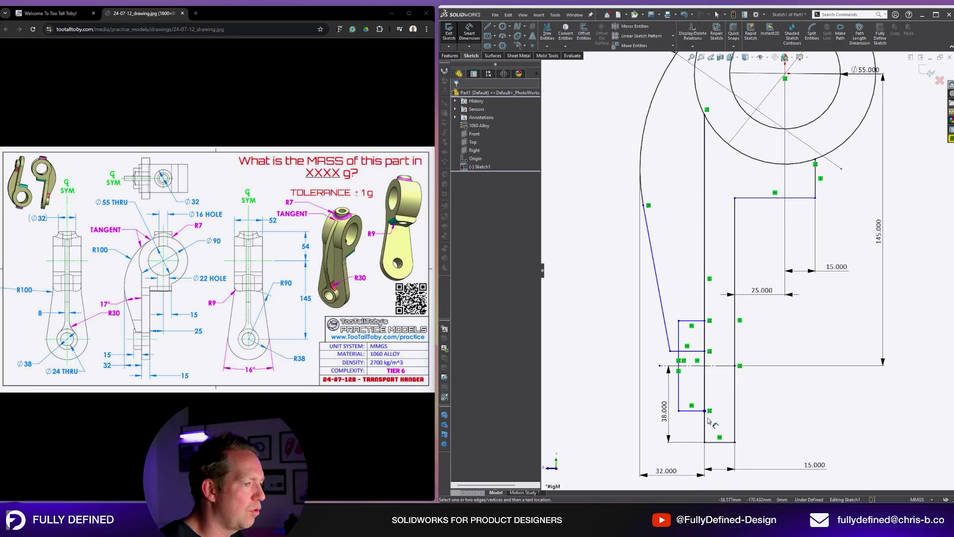
{"action": "left_click", "coordinate": [693, 410]}
{"action": "left_click", "coordinate": [642, 451]}
{"action": "type", "text": "15"}
{"action": "key", "text": "Return"}
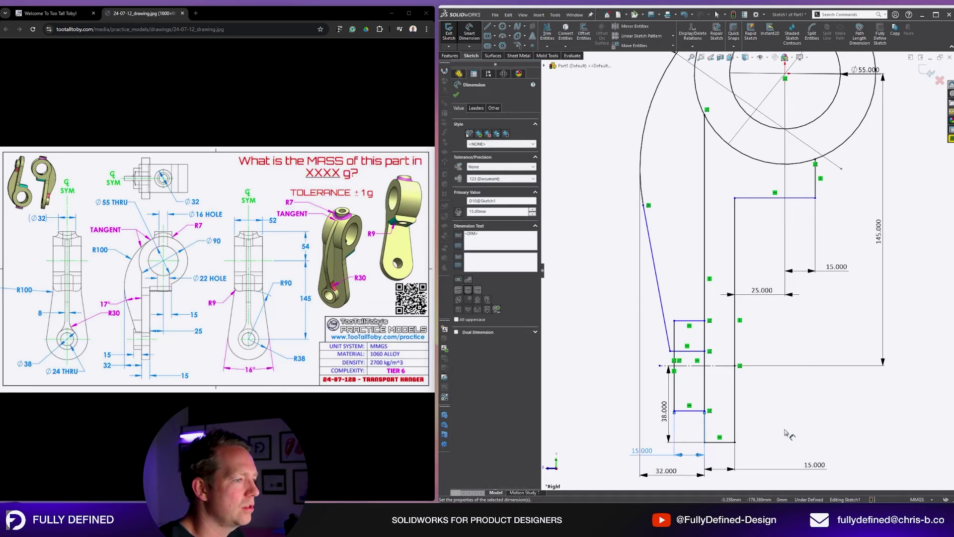
{"action": "left_click", "coordinate": [785, 432]}
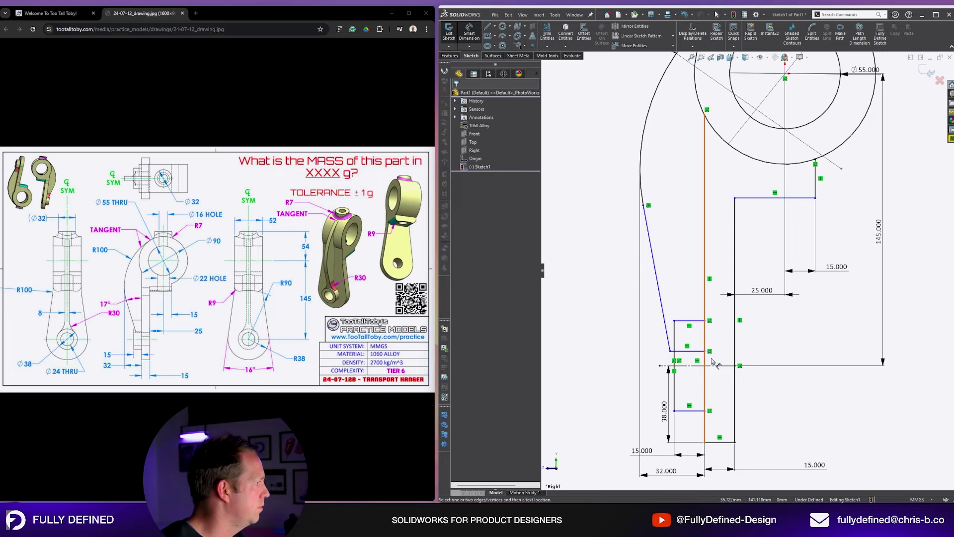
Dimension the boss outline's outer vertical line to a height of 38 mm
{"action": "left_click", "coordinate": [675, 379]}
{"action": "left_click", "coordinate": [607, 376]}
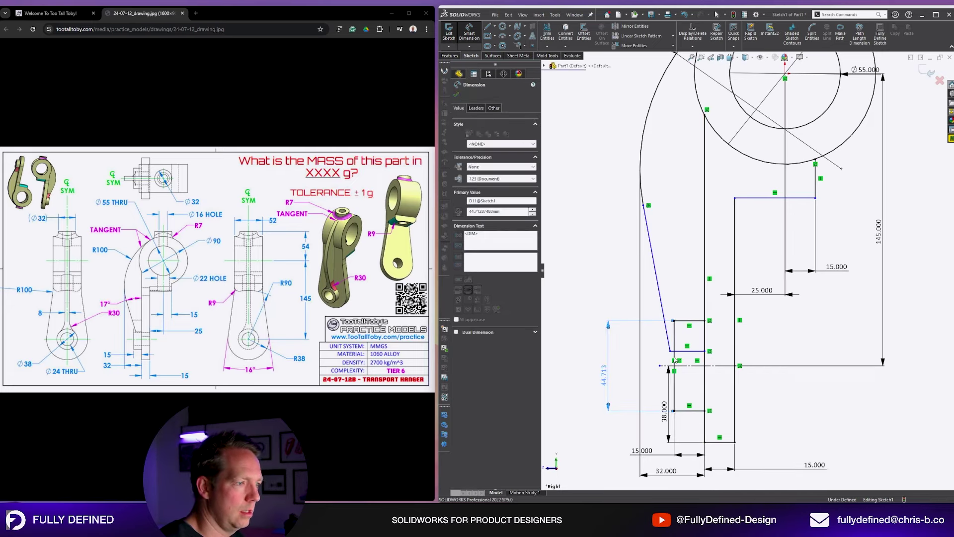
{"action": "type", "text": "38"}
{"action": "key", "text": "Return"}
{"action": "key", "text": "Escape"}
Sketch a horizontal line for the through hole below the construction line, from the boss's outer line to the arm's inner line
{"action": "scroll", "coordinate": [654, 382], "scroll_direction": "down", "scroll_amount": 3}
{"action": "key", "text": "l"}
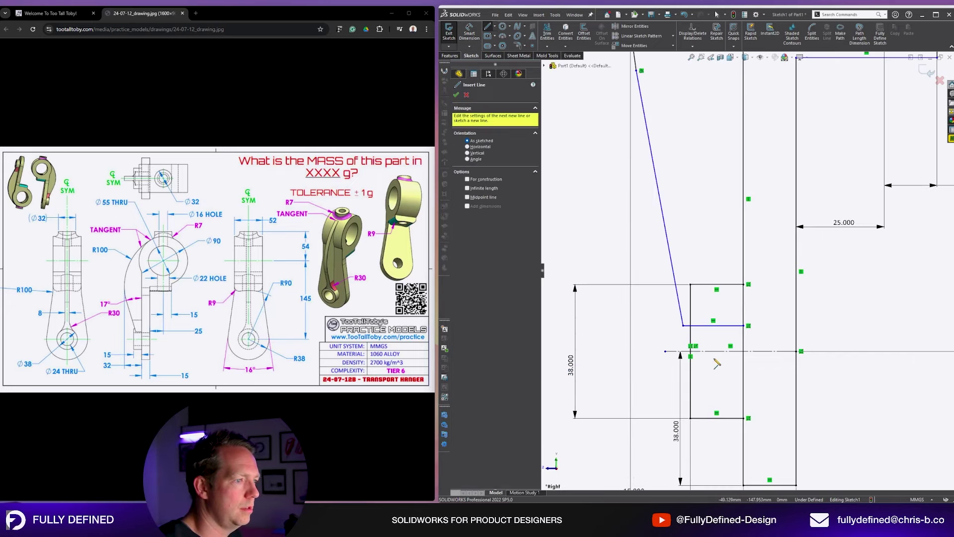
{"action": "left_click", "coordinate": [690, 377]}
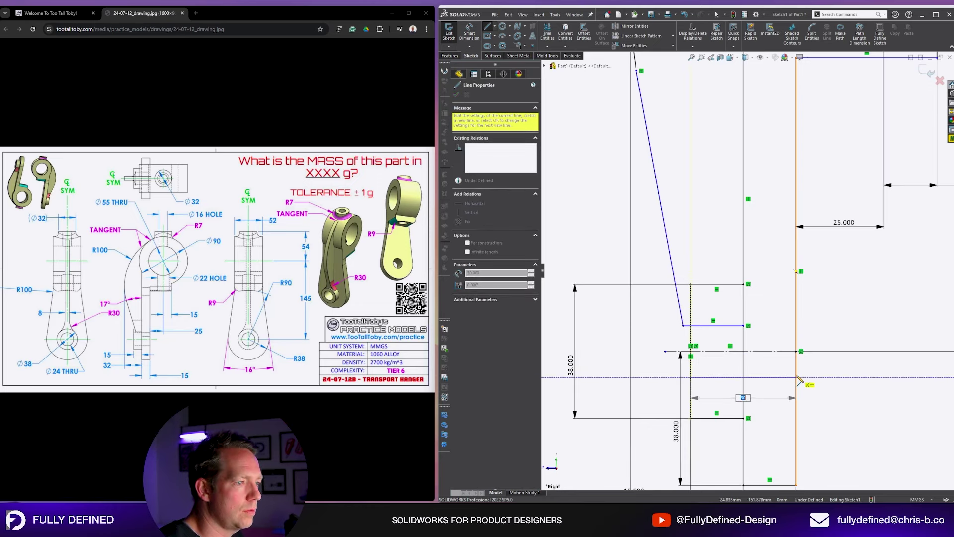
{"action": "left_click", "coordinate": [796, 377]}
Give the hole line a 24 mm diameter dimension about the horizontal construction line
{"action": "key", "text": "d"}
{"action": "left_click", "coordinate": [771, 377]}
{"action": "left_click", "coordinate": [768, 351]}
{"action": "left_click", "coordinate": [764, 331]}
{"action": "type", "text": "24"}
{"action": "key", "text": "Return"}
{"action": "key", "text": "Escape"}
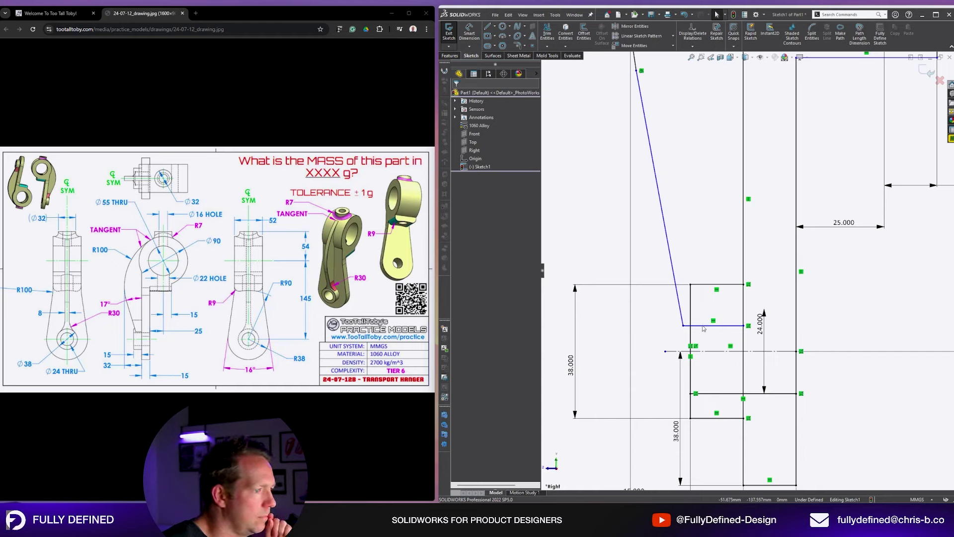
Move the rib's bottom line up to just below the boss outline's top edge
{"action": "left_click_drag", "start_coordinate": [704, 327], "coordinate": [704, 306]}
{"action": "left_click", "coordinate": [869, 412]}
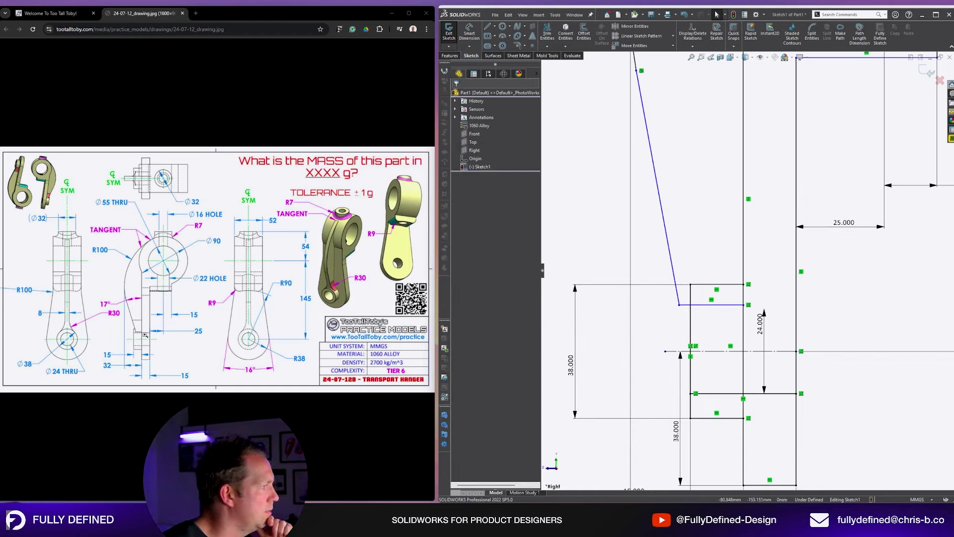
{"action": "scroll", "coordinate": [773, 295], "scroll_direction": "up", "scroll_amount": 5}
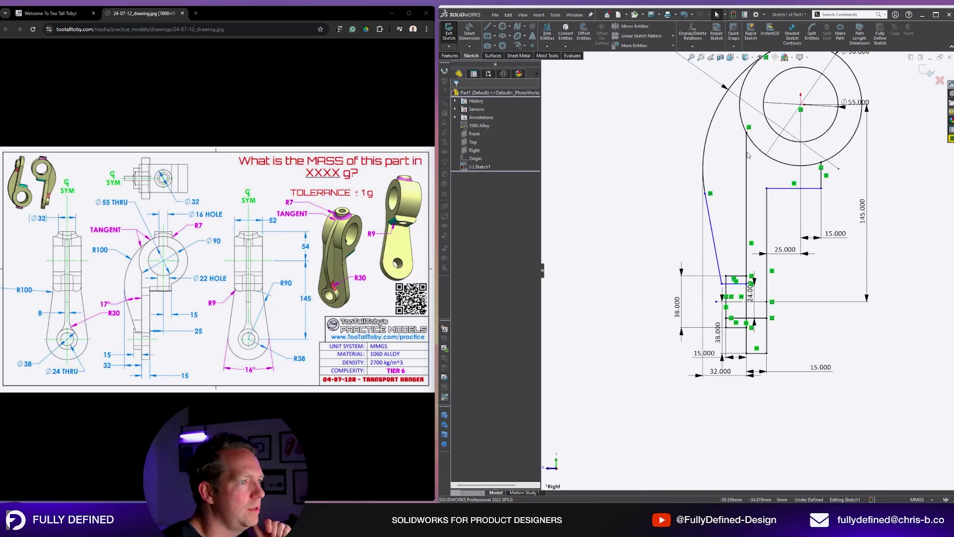
{"action": "scroll", "coordinate": [822, 280], "scroll_direction": "down", "scroll_amount": 1}
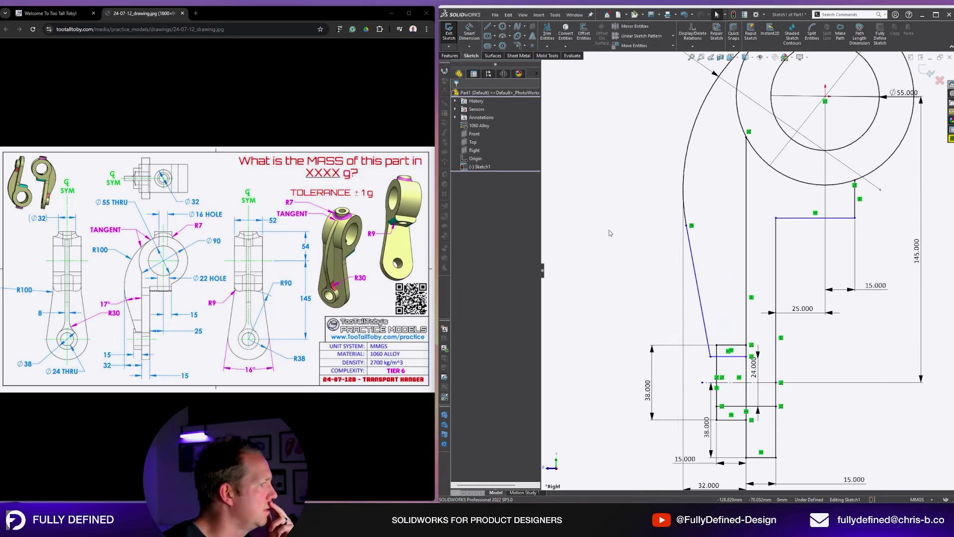
Dimension the horizontal ledge line under the large circle 90 mm above the horizontal construction line
{"action": "mouse_move", "coordinate": [855, 221]}
{"action": "left_mouse_down"}
{"action": "mouse_move", "coordinate": [848, 246]}
{"action": "mouse_move", "coordinate": [847, 219]}
{"action": "mouse_move", "coordinate": [845, 247]}
{"action": "mouse_move", "coordinate": [846, 218]}
{"action": "mouse_move", "coordinate": [846, 230]}
{"action": "left_mouse_up"}
{"action": "right_click_drag", "start_coordinate": [836, 361], "coordinate": [836, 309]}
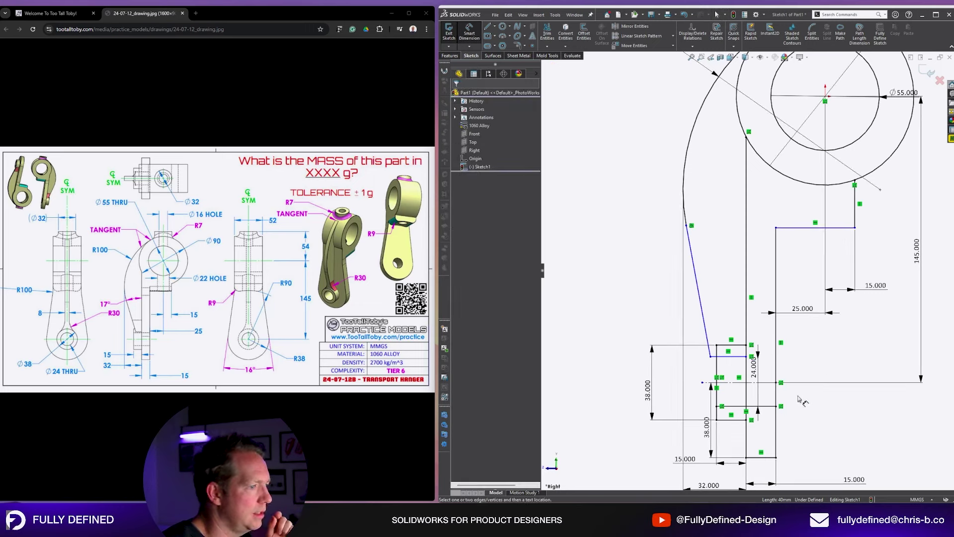
{"action": "left_click", "coordinate": [776, 383]}
{"action": "left_click", "coordinate": [804, 227]}
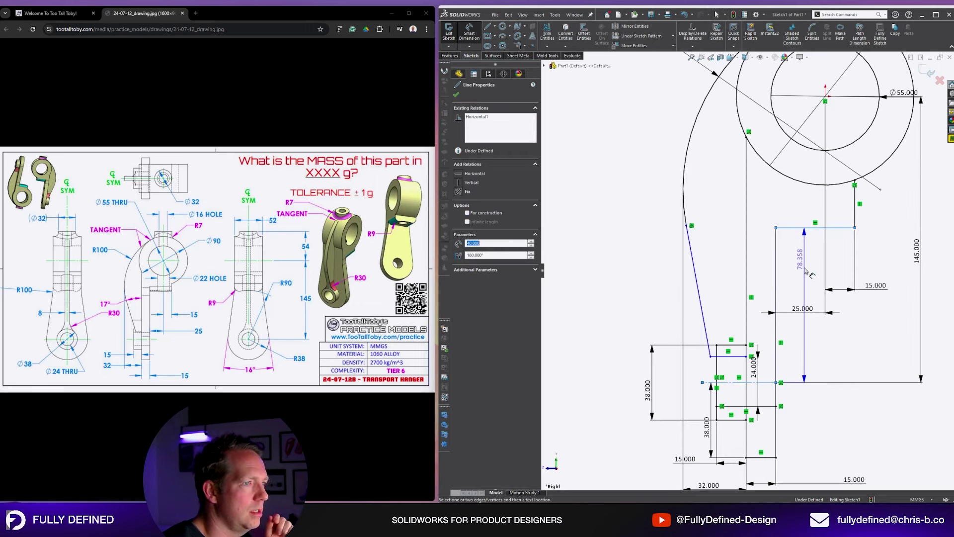
{"action": "left_click", "coordinate": [857, 314]}
{"action": "type", "text": "90"}
{"action": "key", "text": "Return"}
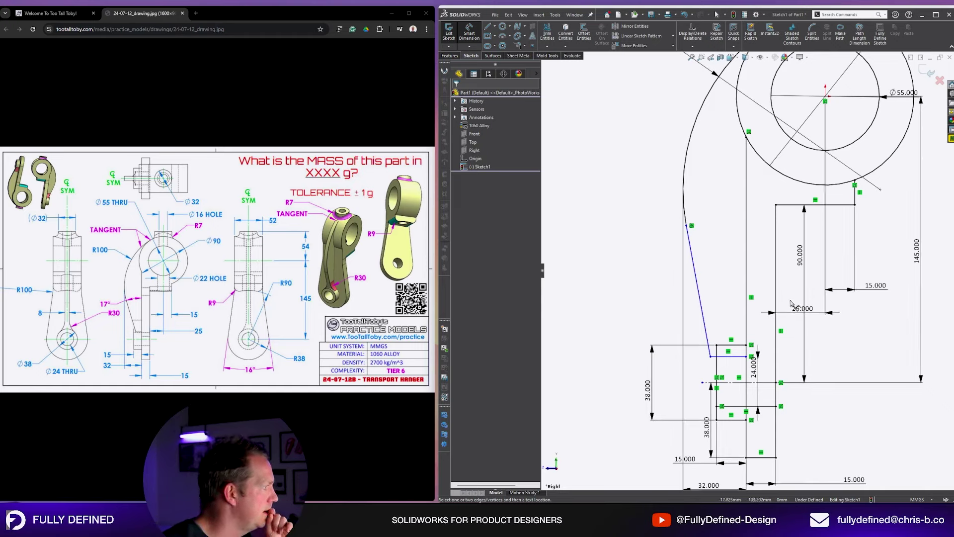
Dimension the angle between the arm's outer vertical line and the rib's sloped line as 17°
{"action": "left_click", "coordinate": [746, 288]}
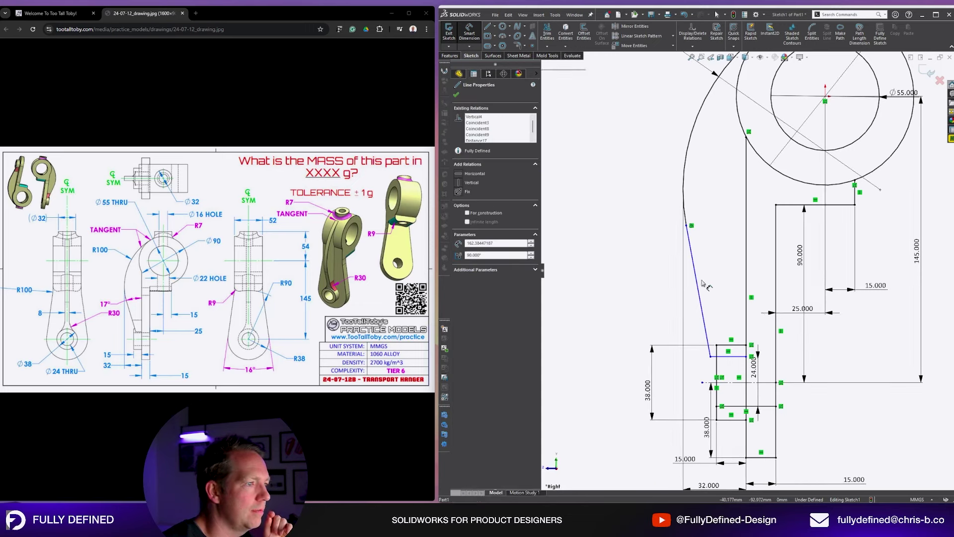
{"action": "left_click", "coordinate": [701, 284]}
{"action": "left_click", "coordinate": [696, 239]}
{"action": "type", "text": "17"}
{"action": "key", "text": "Return"}
Check the rib's lower end on the drawing and snap its lower corner onto the boss's horizontal construction line
{"action": "left_click_drag", "start_coordinate": [744, 377], "coordinate": [724, 353]}
{"action": "left_click", "coordinate": [823, 409]}
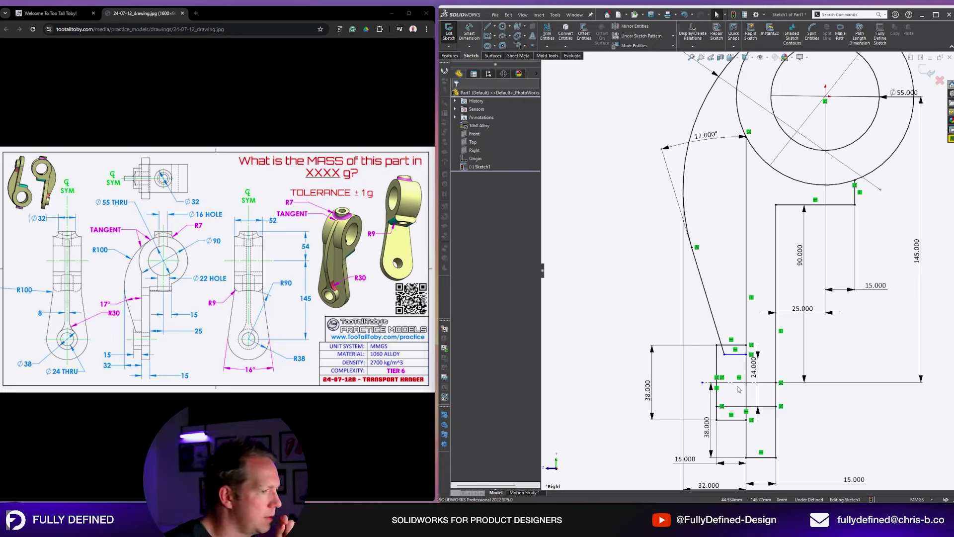
{"action": "scroll", "coordinate": [732, 404], "scroll_direction": "down", "scroll_amount": 2}
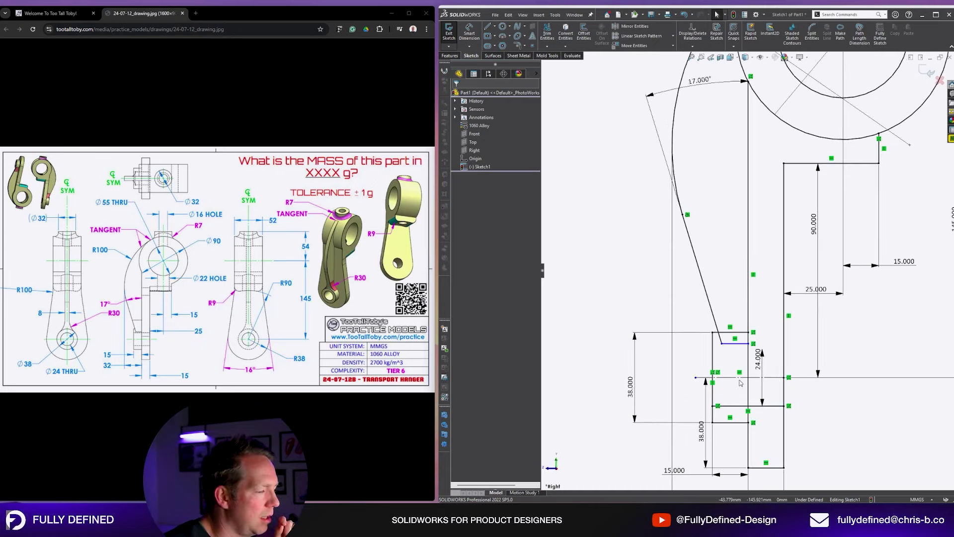
{"action": "left_click", "coordinate": [736, 343]}
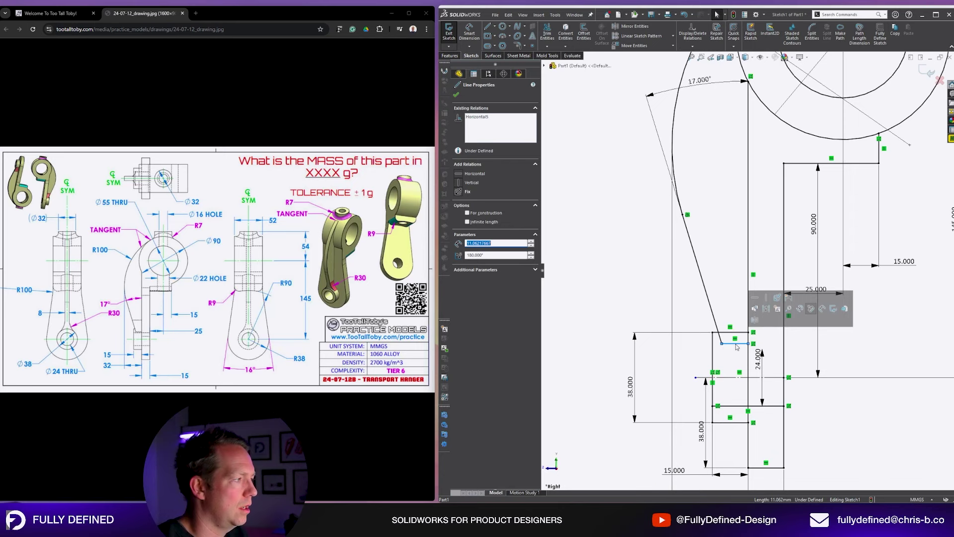
{"action": "left_click", "coordinate": [140, 333]}
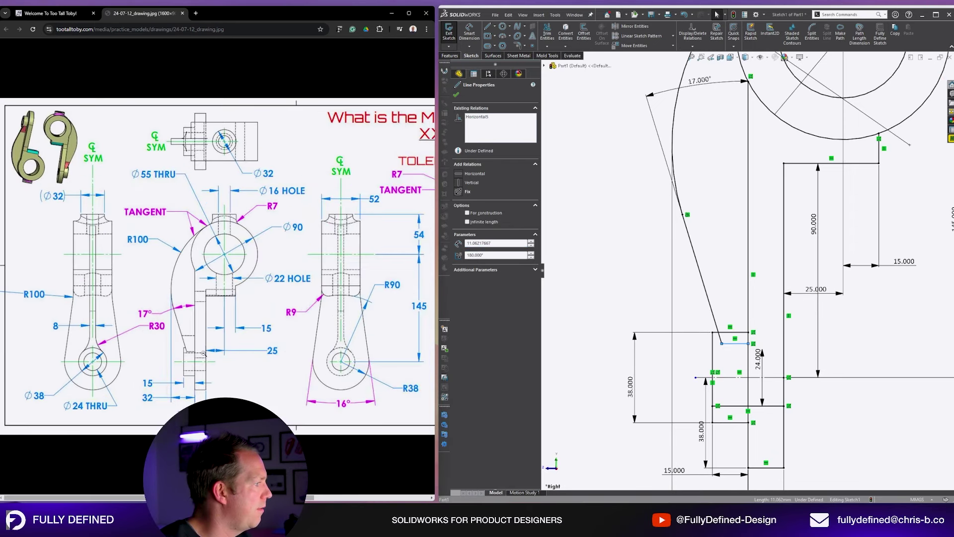
{"action": "left_click", "coordinate": [200, 354]}
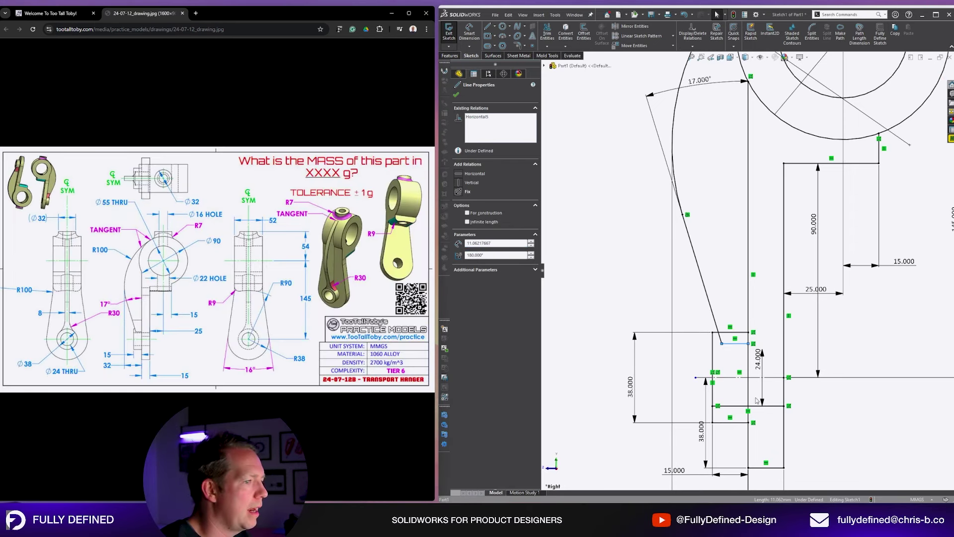
{"action": "left_click", "coordinate": [850, 421]}
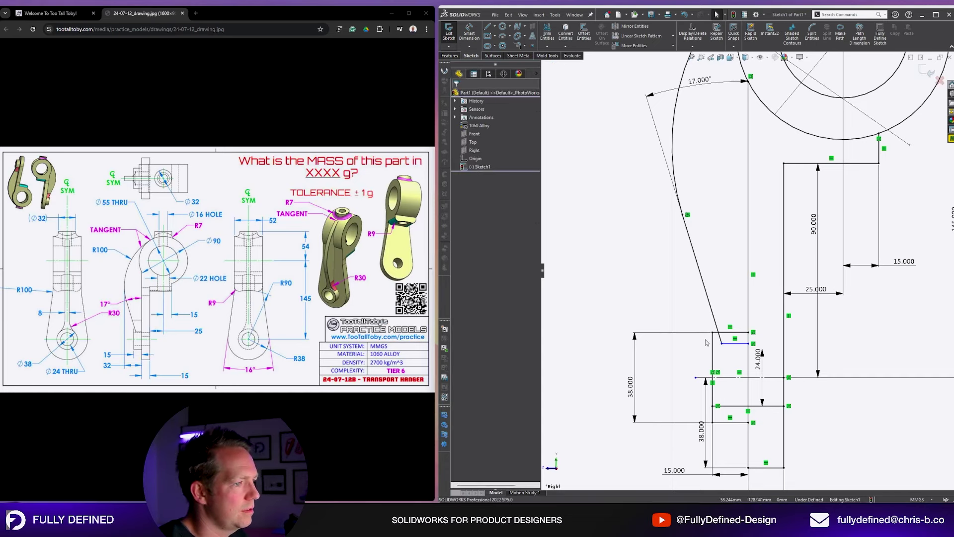
{"action": "mouse_move", "coordinate": [722, 343]}
{"action": "left_mouse_down"}
{"action": "mouse_move", "coordinate": [740, 405]}
{"action": "mouse_move", "coordinate": [732, 378]}
{"action": "left_mouse_up"}
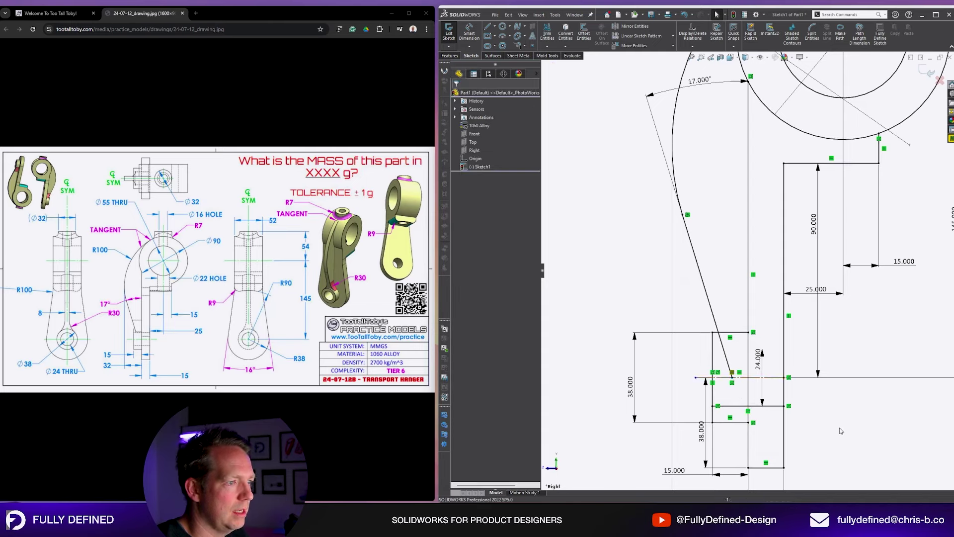
{"action": "key", "text": "f"}
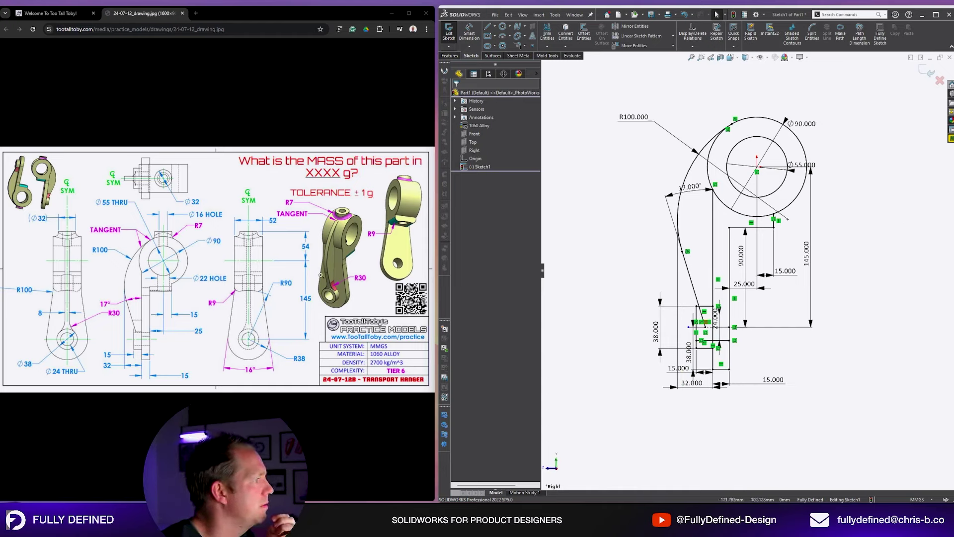
Begin a boss extrude from the profile sketch using the ring, the ledge and the full-length arm regions as its contours
{"action": "key", "text": "e"}
{"action": "mouse_move", "coordinate": [814, 251]}
{"action": "middle_mouse_down"}
{"action": "mouse_move", "coordinate": [816, 197]}
{"action": "mouse_move", "coordinate": [725, 242]}
{"action": "middle_mouse_up"}
{"action": "scroll", "coordinate": [726, 243], "scroll_direction": "down", "scroll_amount": 2}
{"action": "middle_click_drag", "start_coordinate": [782, 264], "coordinate": [785, 228]}
{"action": "left_click", "coordinate": [781, 223]}
{"action": "left_click", "coordinate": [762, 244]}
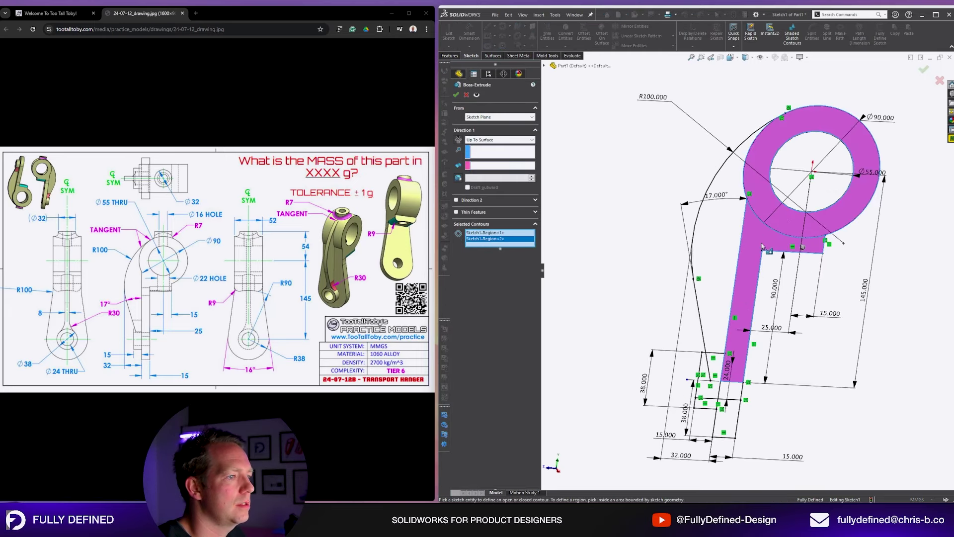
{"action": "middle_click_drag", "start_coordinate": [743, 397], "coordinate": [766, 438]}
{"action": "scroll", "coordinate": [766, 438], "scroll_direction": "up", "scroll_amount": 1}
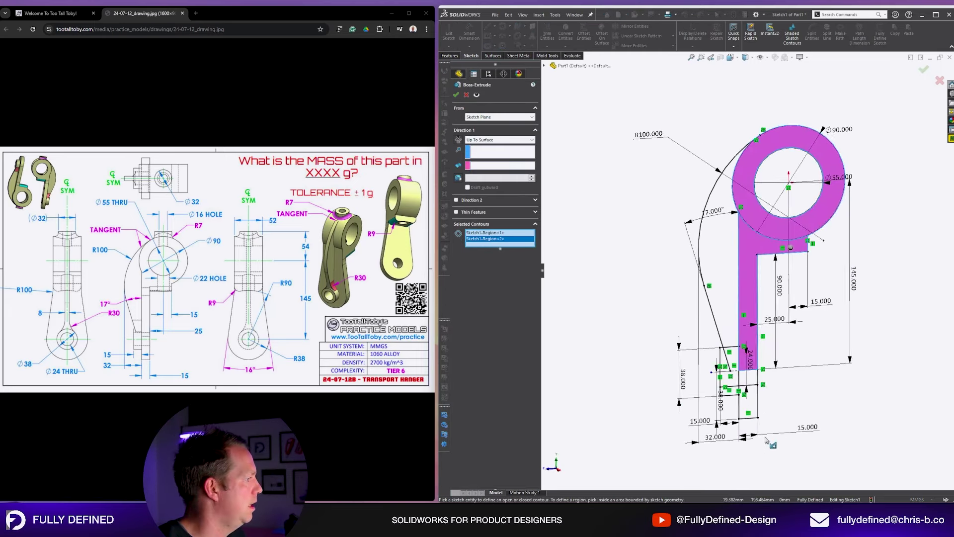
{"action": "scroll", "coordinate": [766, 438], "scroll_direction": "down", "scroll_amount": 2}
{"action": "left_click", "coordinate": [749, 349]}
{"action": "left_click", "coordinate": [747, 332]}
{"action": "scroll", "coordinate": [749, 271], "scroll_direction": "up", "scroll_amount": 1}
{"action": "scroll", "coordinate": [820, 157], "scroll_direction": "up", "scroll_amount": 3}
{"action": "scroll", "coordinate": [820, 155], "scroll_direction": "down", "scroll_amount": 1}
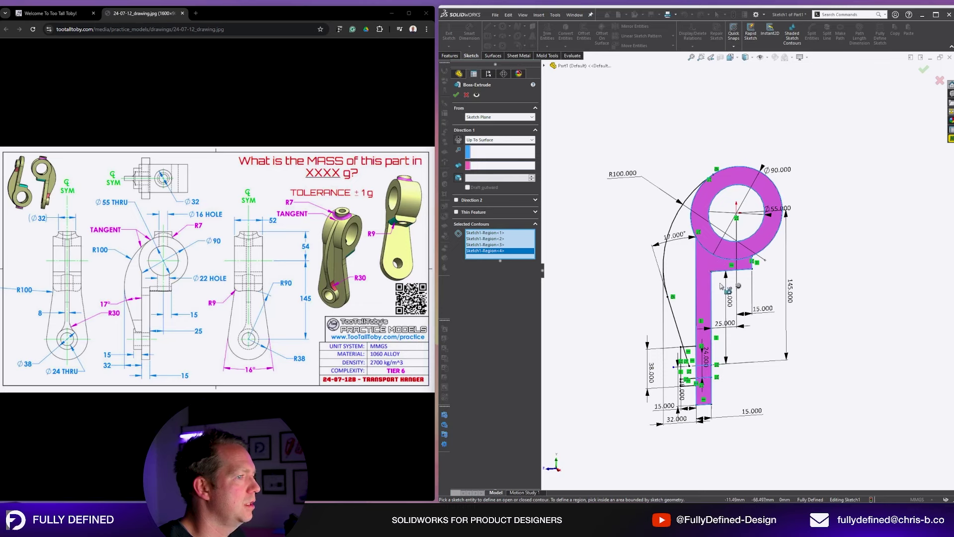
Extrude the selected ring, ledge and arm contours 52 mm with a Mid Plane end condition
{"action": "left_click", "coordinate": [491, 142]}
{"action": "left_click", "coordinate": [486, 167]}
{"action": "left_click", "coordinate": [483, 140]}
{"action": "left_click", "coordinate": [482, 171]}
{"action": "right_click", "coordinate": [599, 183]}
{"action": "left_click", "coordinate": [649, 149]}
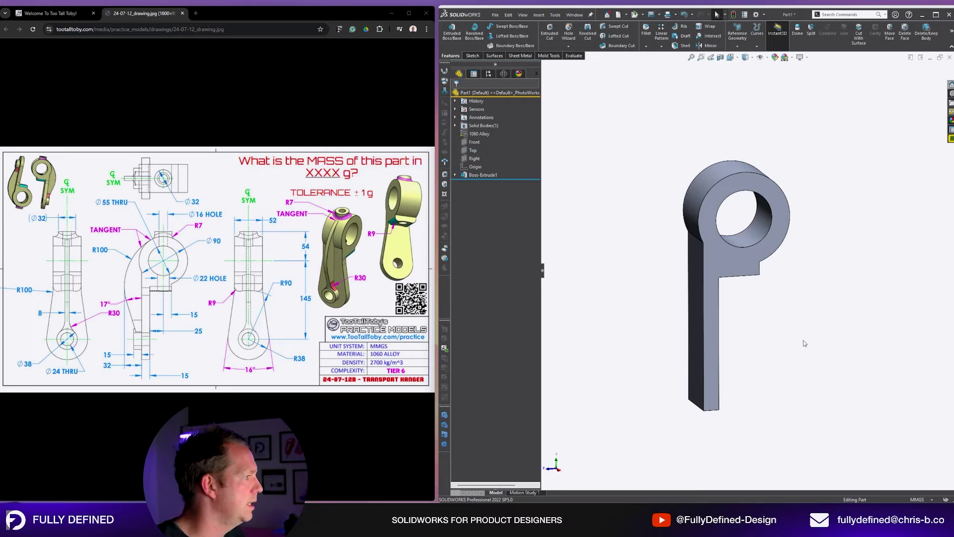
Show the profile sketch and sketch a circle about 40 mm in diameter on the arm's outer face over the lower boss outline
{"action": "mouse_move", "coordinate": [805, 343]}
{"action": "middle_mouse_down"}
{"action": "mouse_move", "coordinate": [722, 330]}
{"action": "mouse_move", "coordinate": [786, 321]}
{"action": "mouse_move", "coordinate": [756, 322]}
{"action": "mouse_move", "coordinate": [812, 348]}
{"action": "middle_mouse_up"}
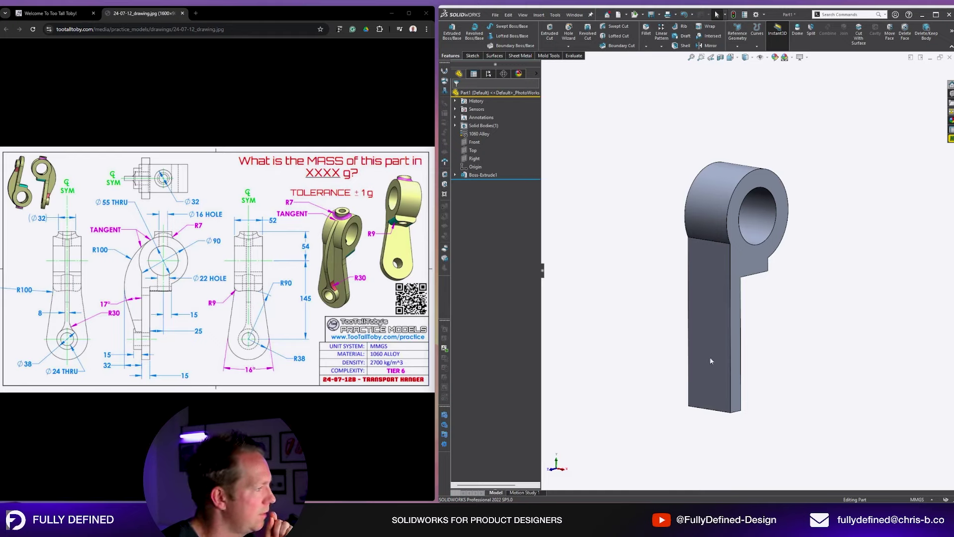
{"action": "left_click", "coordinate": [455, 175]}
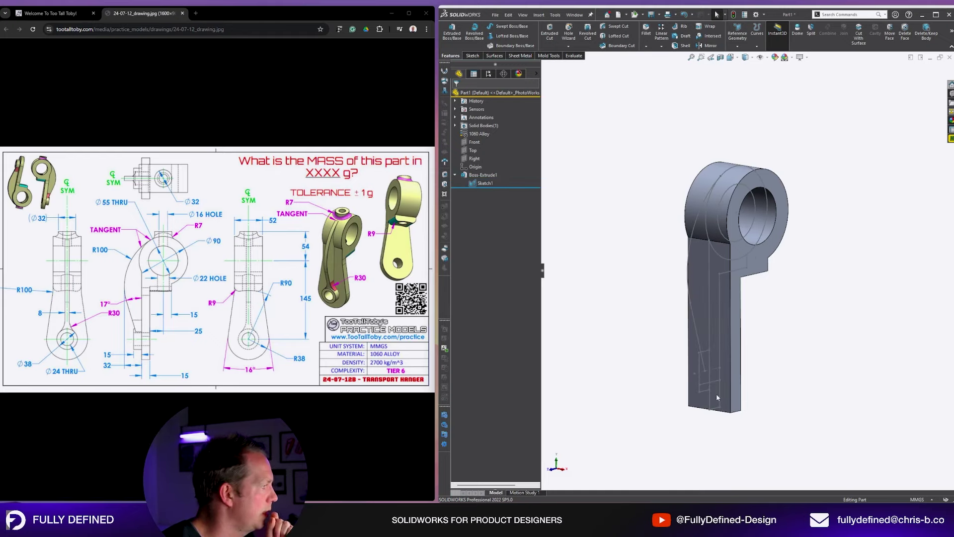
{"action": "scroll", "coordinate": [720, 393], "scroll_direction": "down", "scroll_amount": 3}
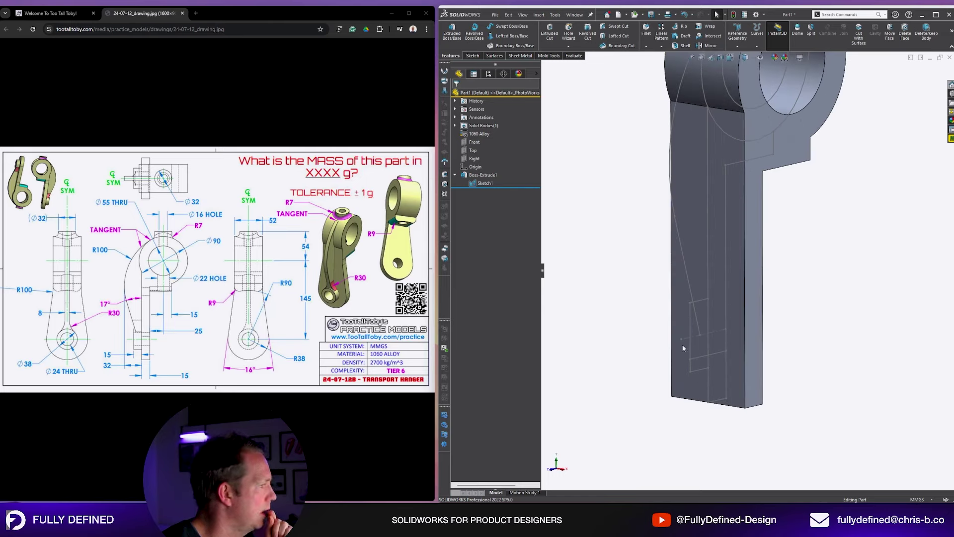
{"action": "left_click", "coordinate": [685, 363]}
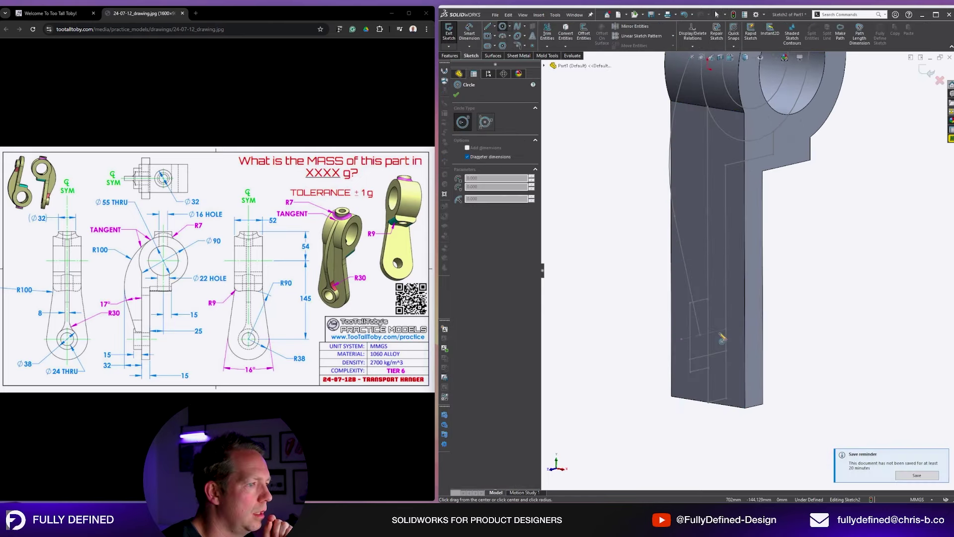
{"action": "mouse_move", "coordinate": [663, 341]}
{"action": "middle_mouse_down"}
{"action": "mouse_move", "coordinate": [639, 322]}
{"action": "mouse_move", "coordinate": [663, 350]}
{"action": "middle_mouse_up"}
{"action": "left_click", "coordinate": [707, 339]}
{"action": "left_click", "coordinate": [710, 376]}
{"action": "key", "text": "Escape"}
Dimension the boss circle's diameter as 38 mm
{"action": "key", "text": "d"}
{"action": "left_click", "coordinate": [727, 368]}
{"action": "left_click", "coordinate": [781, 380]}
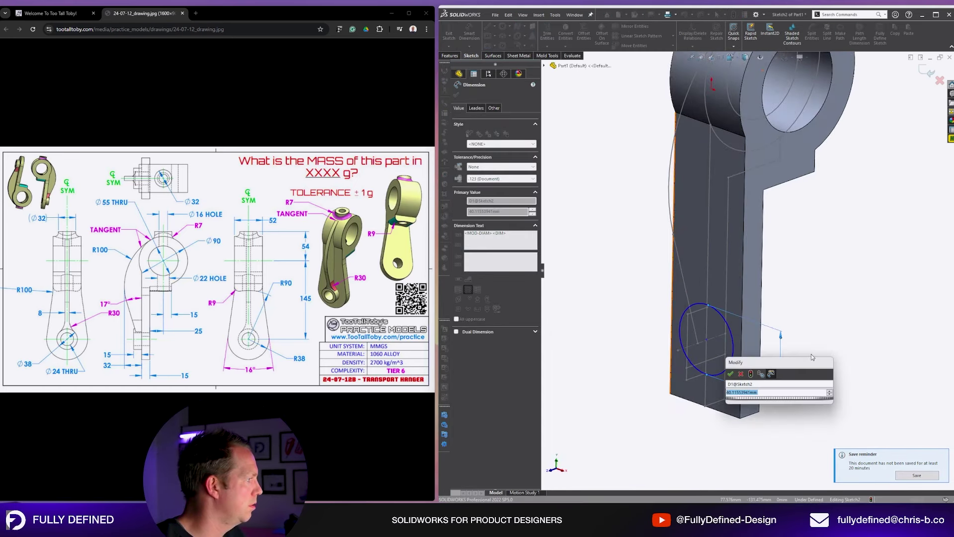
{"action": "type", "text": "38"}
{"action": "key", "text": "Return"}
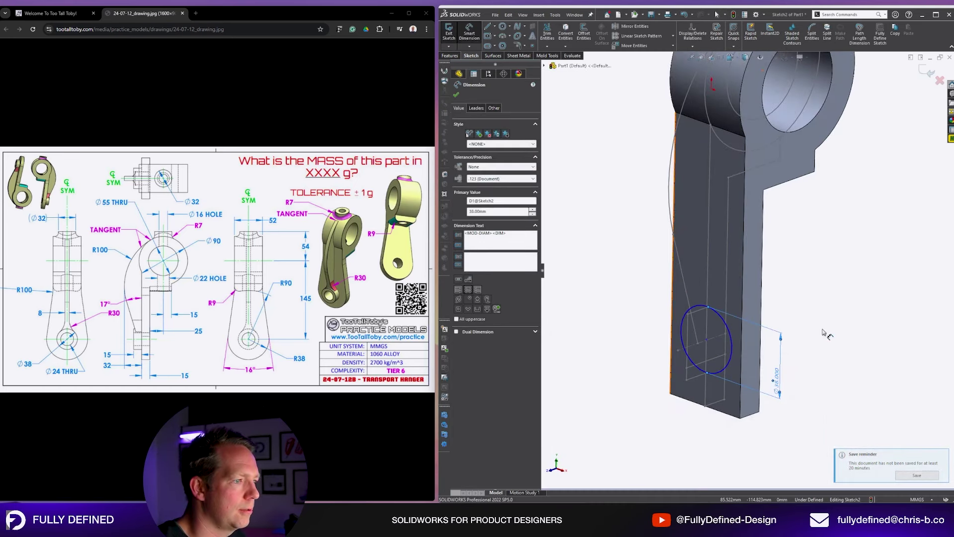
Constrain the boss circle's centre to the lower endpoint of the rib's sloped line in the profile sketch
{"action": "key", "text": "Escape"}
{"action": "left_click", "coordinate": [706, 340]}
{"action": "left_click", "coordinate": [699, 343], "text": "ctrl"}
{"action": "left_click", "coordinate": [477, 215]}
{"action": "left_click", "coordinate": [856, 390]}
Extrude the boss circle 15 mm outward from the arm as a Blind boss
{"action": "right_click_drag", "start_coordinate": [787, 283], "coordinate": [799, 257]}
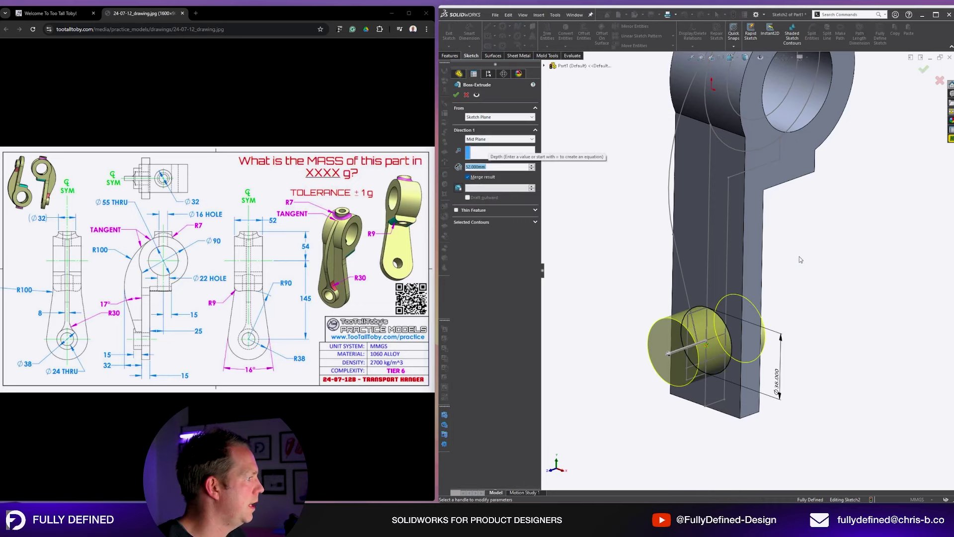
{"action": "key", "text": "Return"}
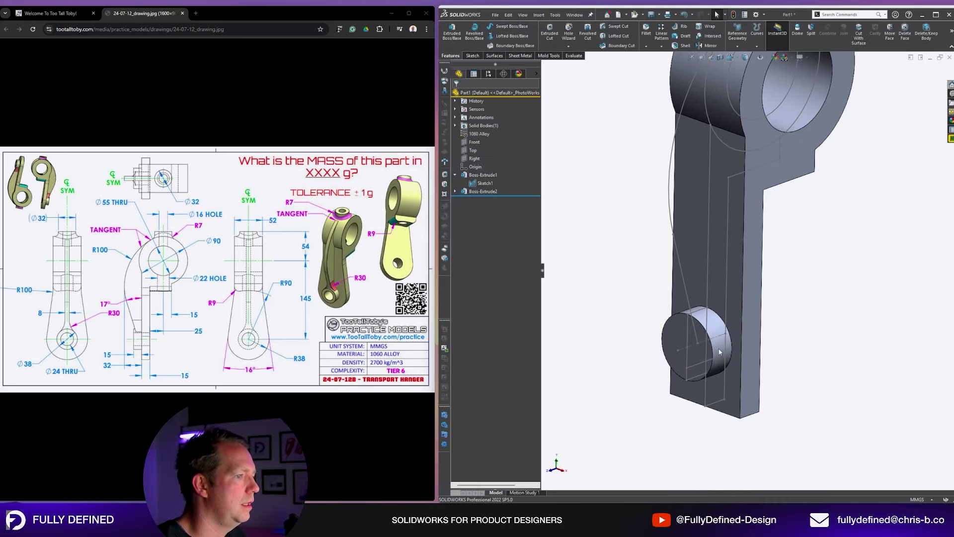
{"action": "scroll", "coordinate": [693, 352], "scroll_direction": "down", "scroll_amount": 3}
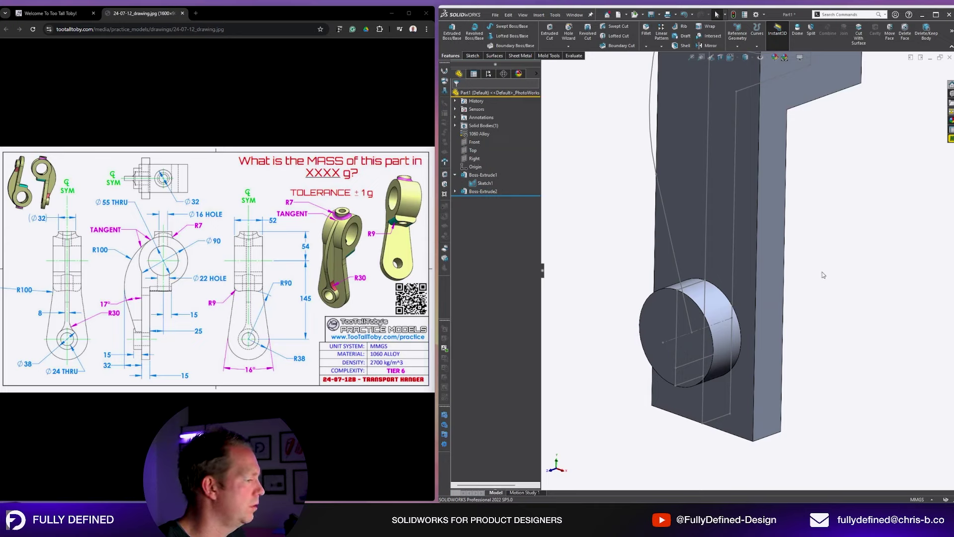
{"action": "scroll", "coordinate": [807, 228], "scroll_direction": "up", "scroll_amount": 3}
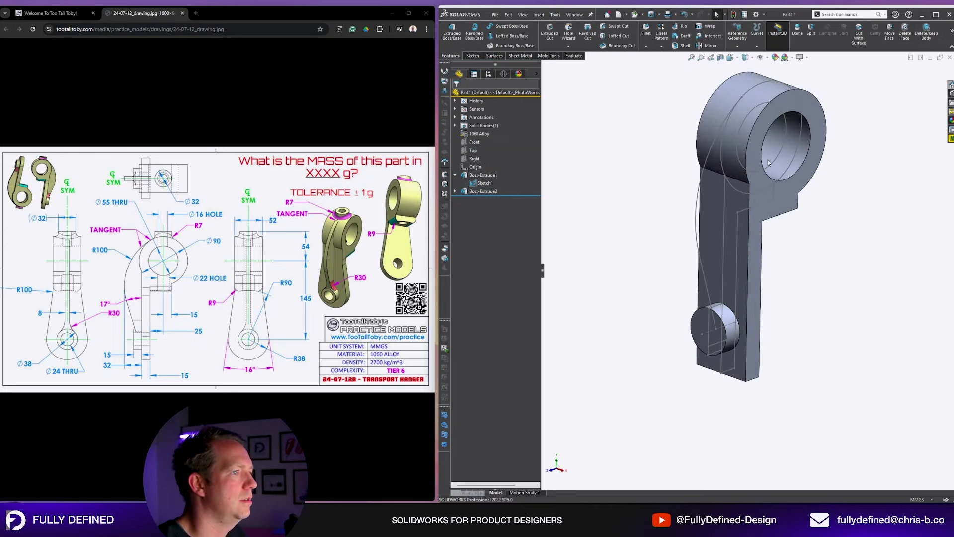
Extrude the curved rib region of the profile sketch 8 mm with a Mid Plane end condition
{"action": "left_click", "coordinate": [470, 183]}
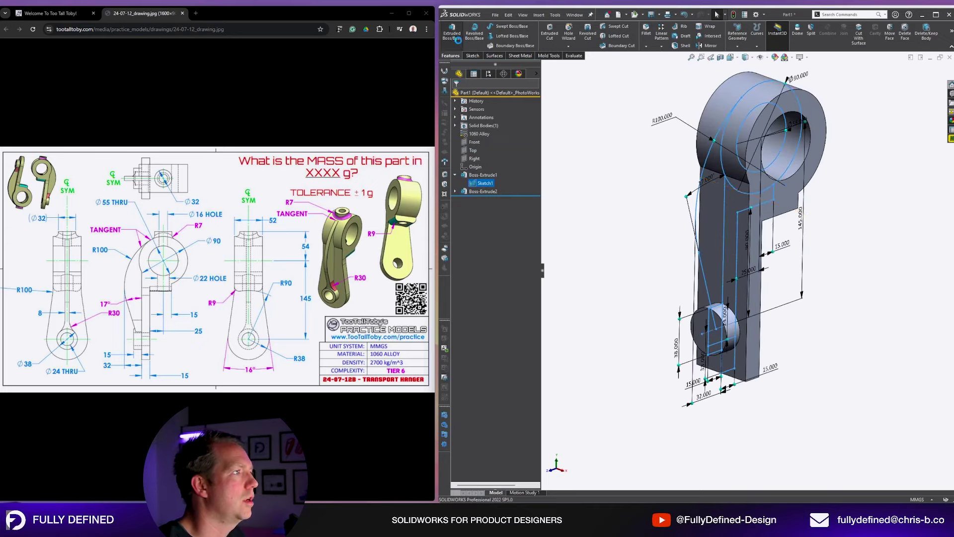
{"action": "left_click", "coordinate": [720, 217]}
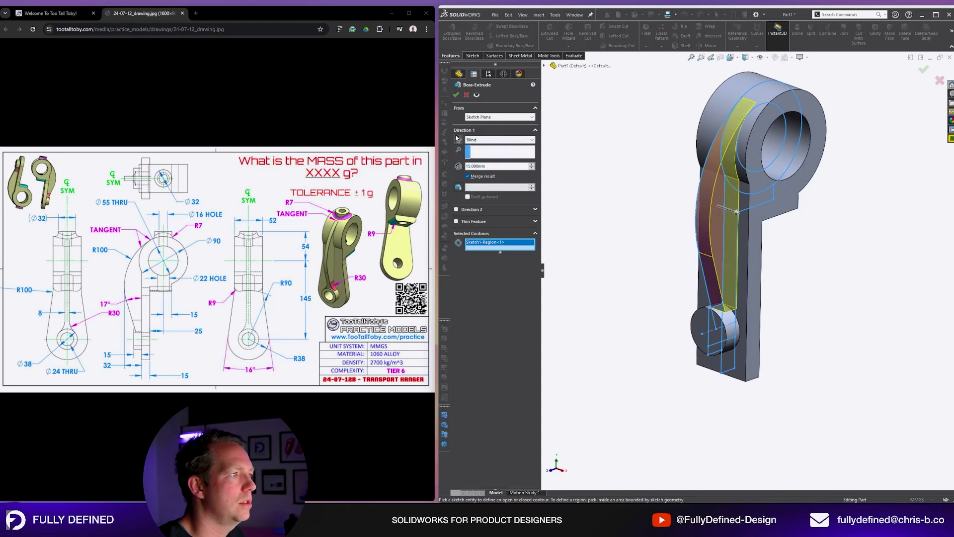
{"action": "left_click", "coordinate": [499, 140]}
{"action": "left_click", "coordinate": [483, 178]}
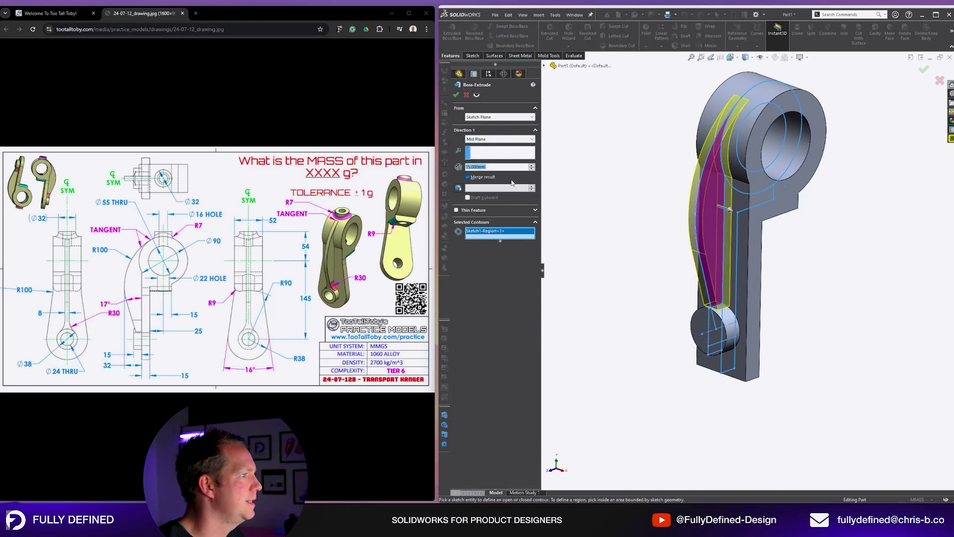
{"action": "type", "text": "8"}
{"action": "key", "text": "Return"}
{"action": "scroll", "coordinate": [732, 327], "scroll_direction": "down", "scroll_amount": 3}
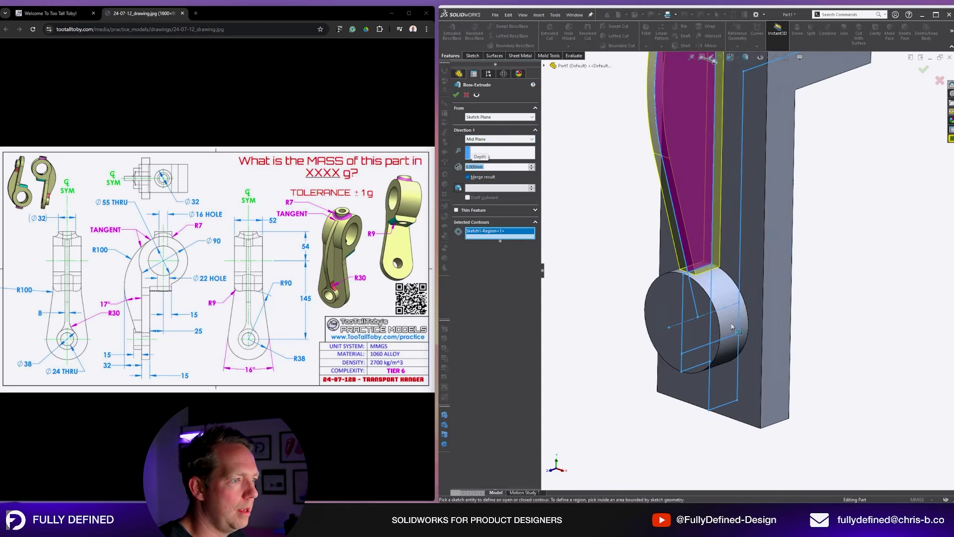
{"action": "left_click", "coordinate": [705, 284]}
{"action": "key", "text": "Return"}
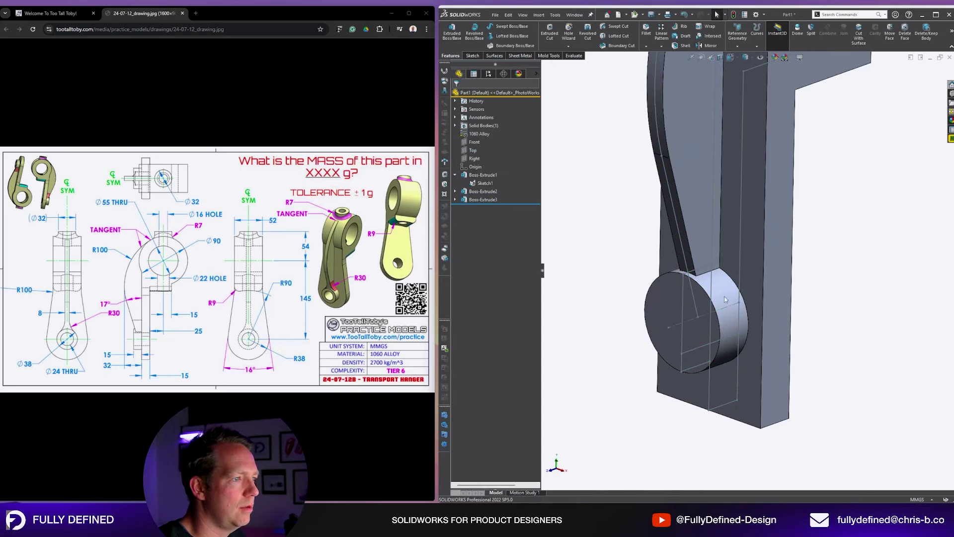
Fillet the junction between the rib's lower end and the round boss with the drawing's 30 mm radius
{"action": "middle_click_drag", "start_coordinate": [725, 299], "coordinate": [853, 251]}
{"action": "left_click", "coordinate": [646, 30]}
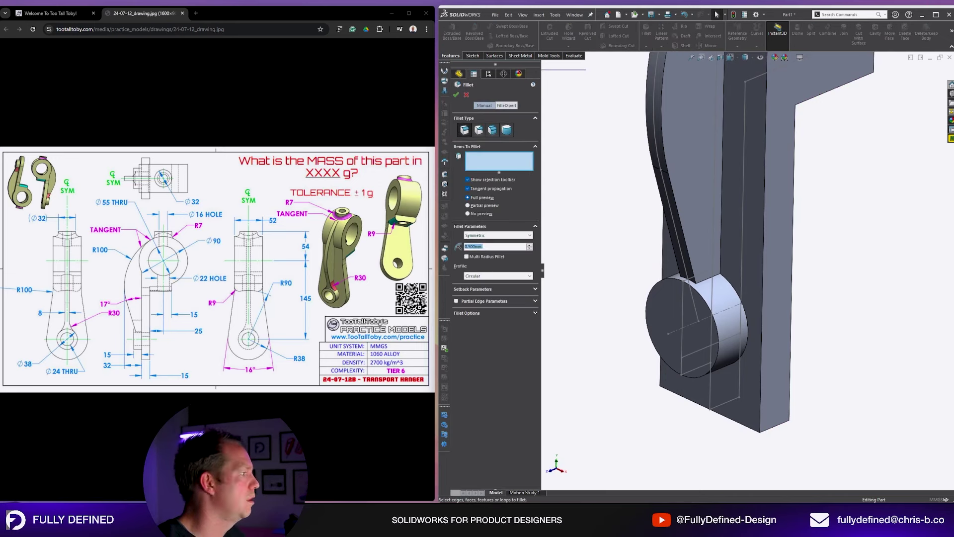
{"action": "middle_click_drag", "start_coordinate": [637, 186], "coordinate": [650, 287]}
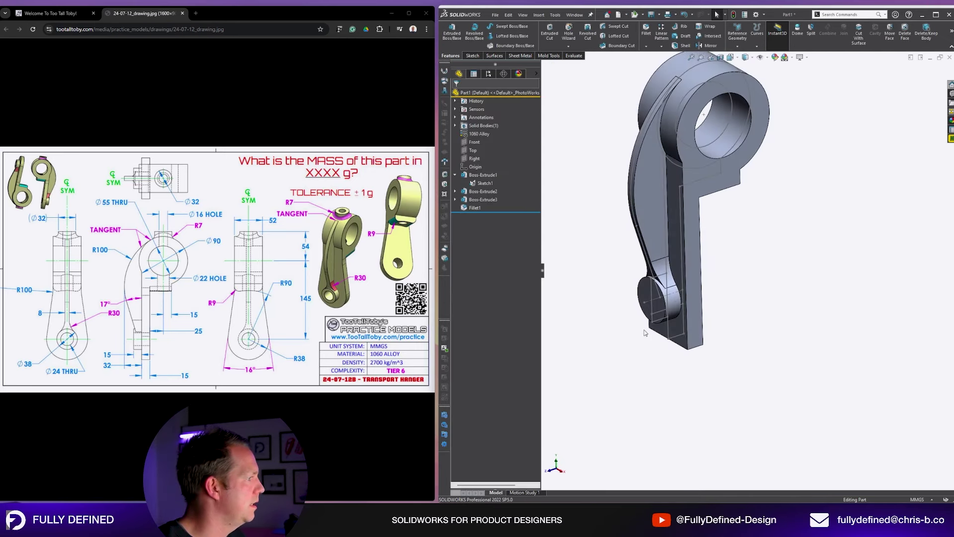
Start a sketch on the arm's flat face below the ledge, opposite the rib, and view it face-on
{"action": "scroll", "coordinate": [644, 332], "scroll_direction": "down", "scroll_amount": 5}
{"action": "middle_click_drag", "start_coordinate": [730, 265], "coordinate": [721, 159]}
{"action": "middle_click_drag", "start_coordinate": [638, 241], "coordinate": [742, 195]}
{"action": "middle_click_drag", "start_coordinate": [789, 230], "coordinate": [808, 265]}
{"action": "left_click", "coordinate": [733, 218]}
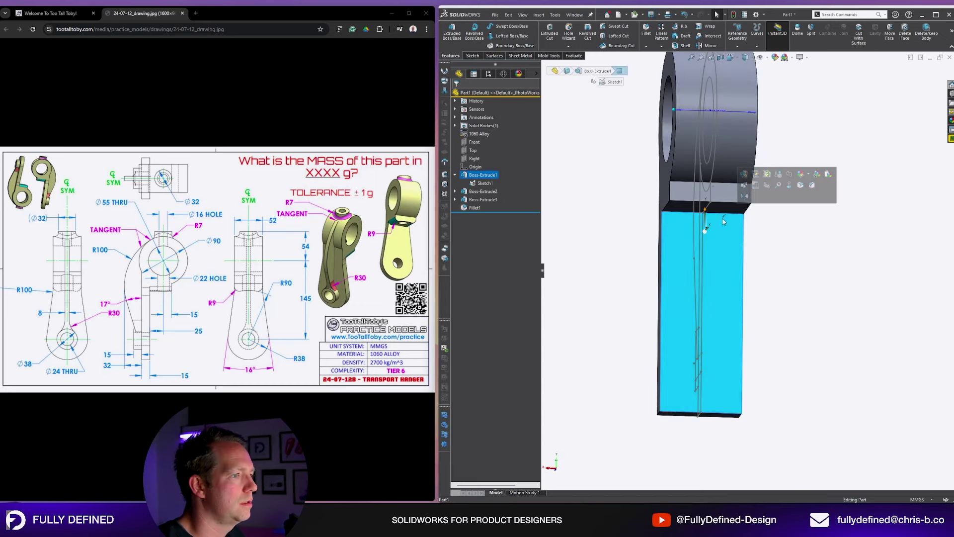
{"action": "left_click", "coordinate": [755, 185]}
{"action": "left_click", "coordinate": [893, 245]}
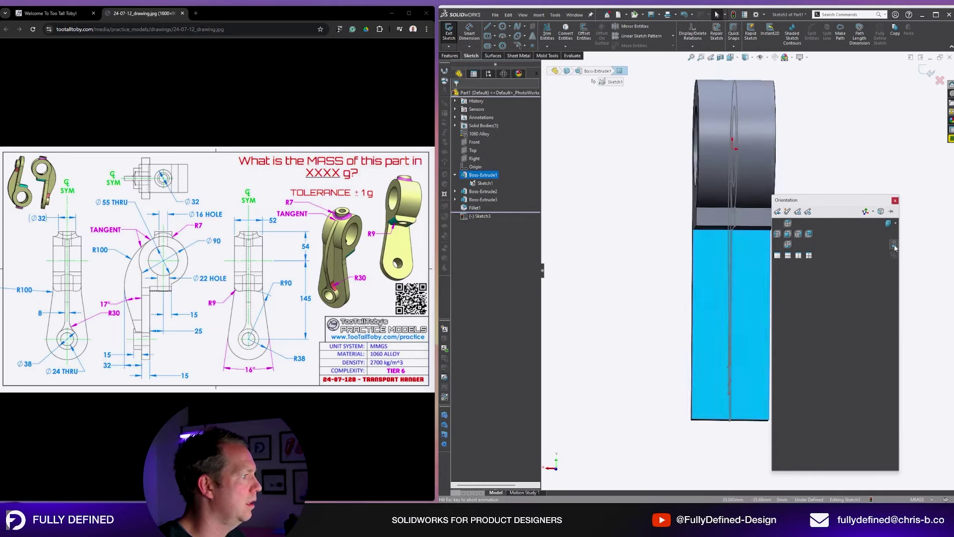
Sketch a 90 mm diameter circle on the arm face, centred on the lower boss axis
{"action": "right_click_drag", "start_coordinate": [768, 315], "coordinate": [775, 334]}
{"action": "middle_click_drag", "start_coordinate": [729, 332], "coordinate": [799, 349]}
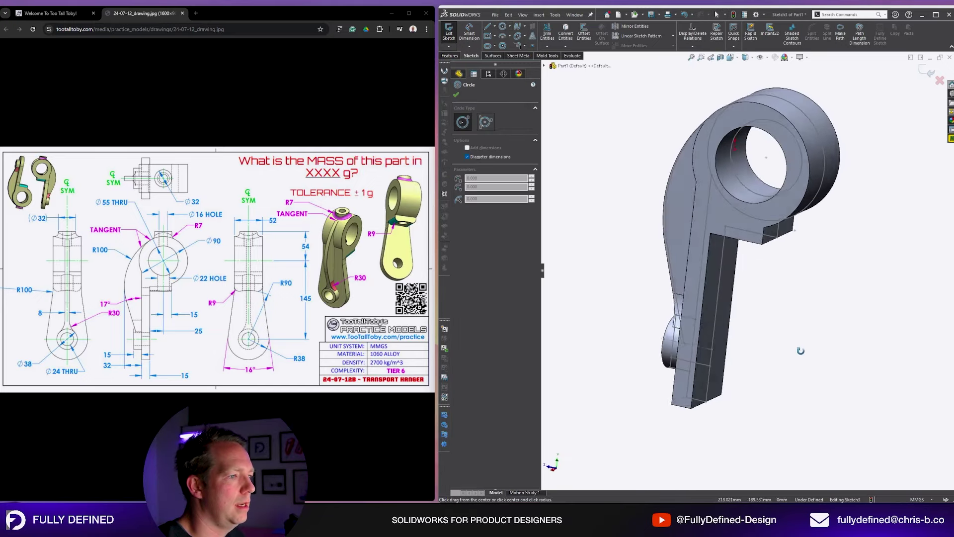
{"action": "key", "text": "space"}
{"action": "left_click", "coordinate": [774, 400]}
{"action": "middle_click_drag", "start_coordinate": [750, 385], "coordinate": [734, 371]}
{"action": "left_click", "coordinate": [731, 373]}
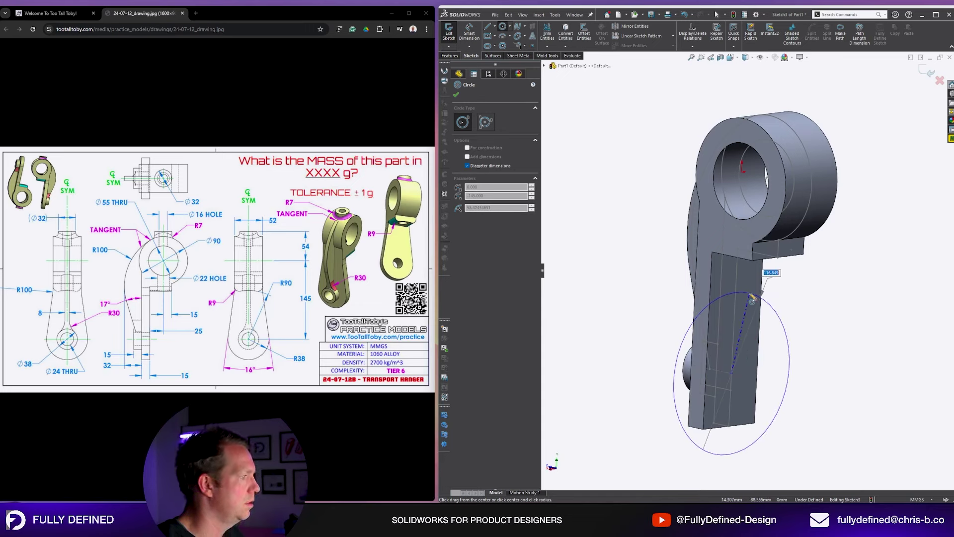
{"action": "type", "text": "90"}
{"action": "key", "text": "Return"}
{"action": "key", "text": "Escape"}
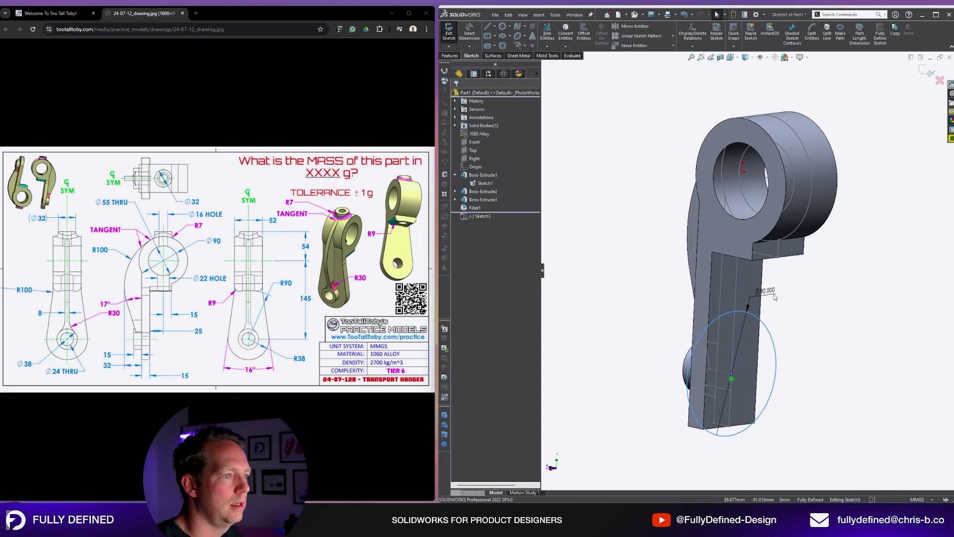
Set the circle's diameter to 180 mm
{"action": "double_click", "coordinate": [774, 294]}
{"action": "type", "text": "180"}
{"action": "key", "text": "Return"}
Convert the arm face's outline edges into sketch entities alongside the circle
{"action": "key", "text": "ctrl+8"}
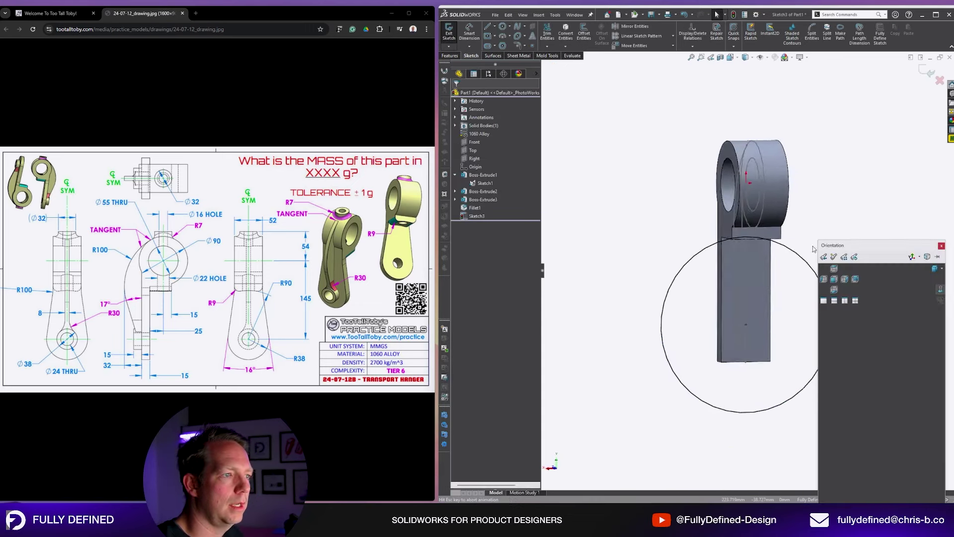
{"action": "scroll", "coordinate": [741, 255], "scroll_direction": "down", "scroll_amount": 5}
{"action": "scroll", "coordinate": [741, 259], "scroll_direction": "down", "scroll_amount": 2}
{"action": "left_click", "coordinate": [846, 257]}
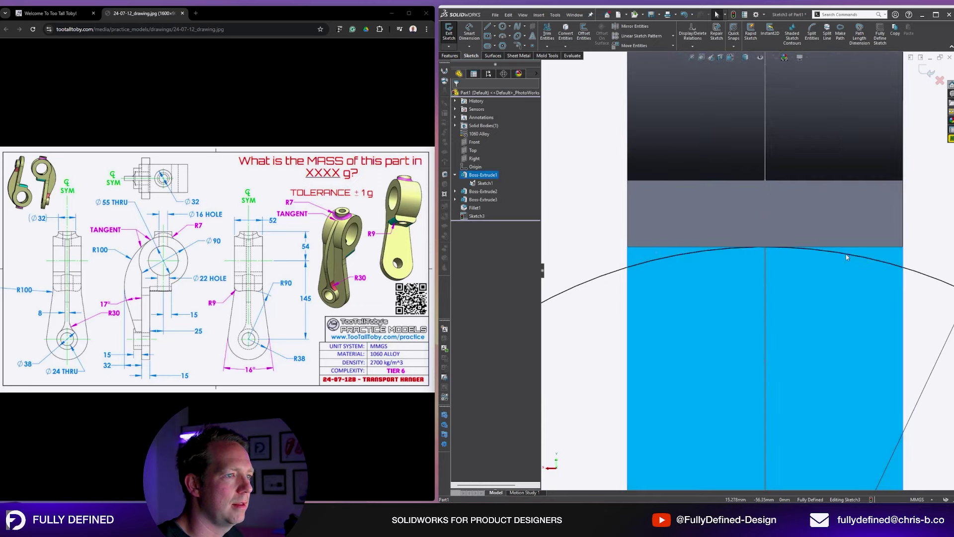
{"action": "left_click", "coordinate": [569, 240]}
Extrude the two corner regions between the circle and the ledge's underside up to the ledge's end face
{"action": "scroll", "coordinate": [834, 413], "scroll_direction": "up", "scroll_amount": 4}
{"action": "scroll", "coordinate": [758, 278], "scroll_direction": "down", "scroll_amount": 2}
{"action": "middle_click_drag", "start_coordinate": [759, 278], "coordinate": [802, 254]}
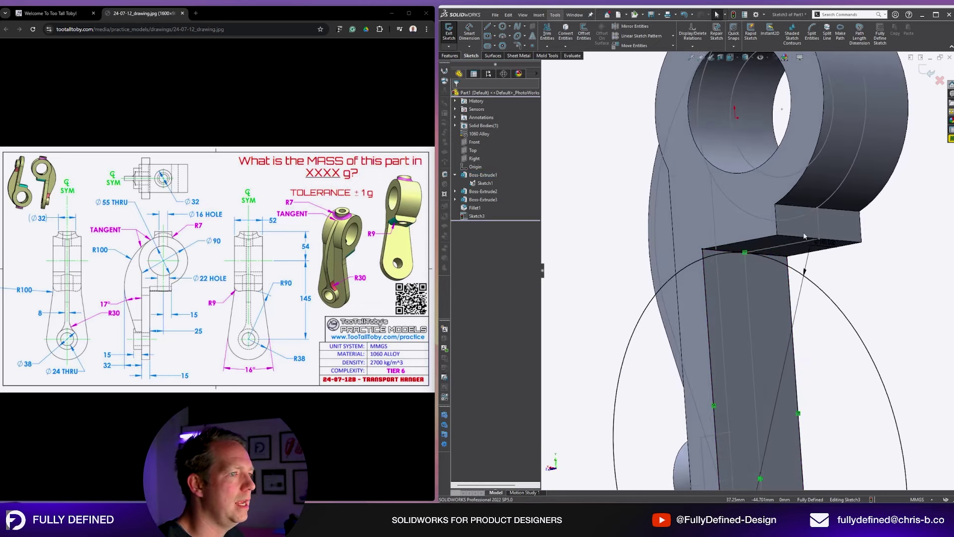
{"action": "key", "text": "e"}
{"action": "scroll", "coordinate": [700, 252], "scroll_direction": "down", "scroll_amount": 3}
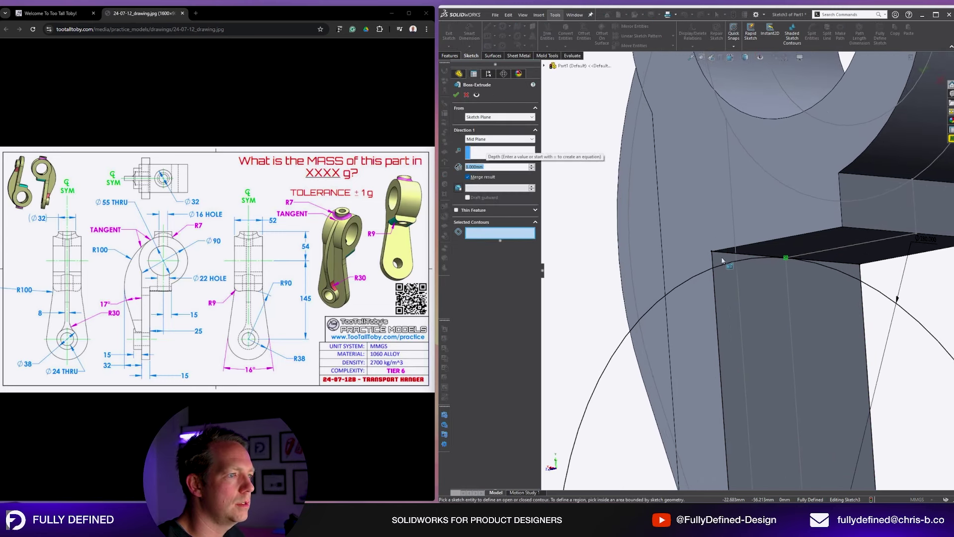
{"action": "left_click", "coordinate": [722, 259]}
{"action": "left_click", "coordinate": [848, 268]}
{"action": "left_click", "coordinate": [890, 217]}
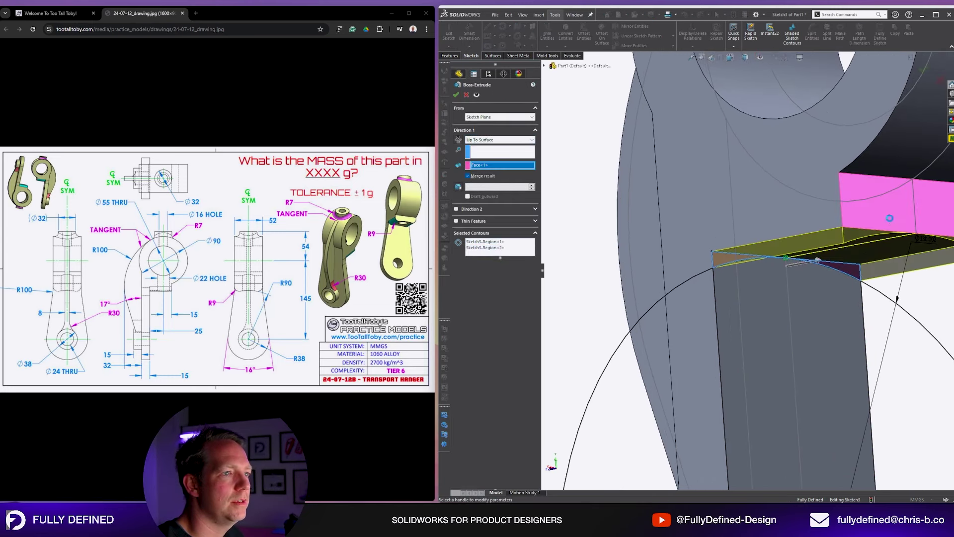
{"action": "right_click", "coordinate": [890, 218]}
{"action": "scroll", "coordinate": [878, 279], "scroll_direction": "up", "scroll_amount": 6}
{"action": "scroll", "coordinate": [824, 279], "scroll_direction": "down", "scroll_amount": 4}
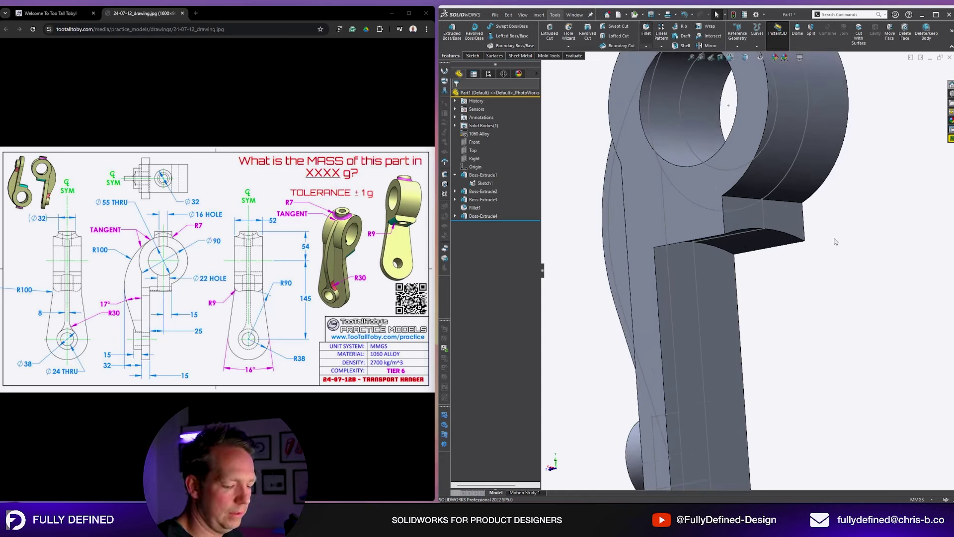
Apply a 9 mm fillet to the lower side edges of the ledge on both sides of the part
{"action": "key", "text": "f"}
{"action": "middle_click_drag", "start_coordinate": [726, 231], "coordinate": [717, 222]}
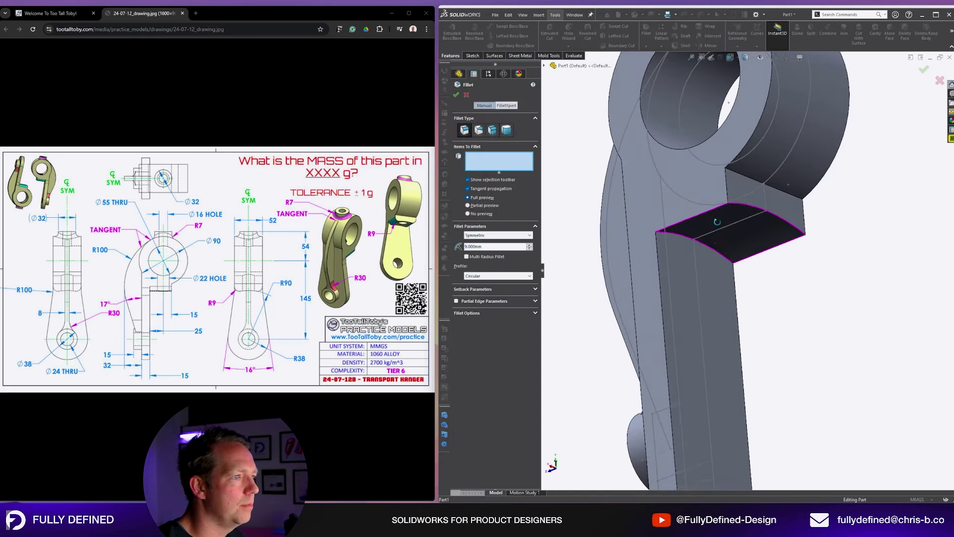
{"action": "left_click", "coordinate": [708, 210]}
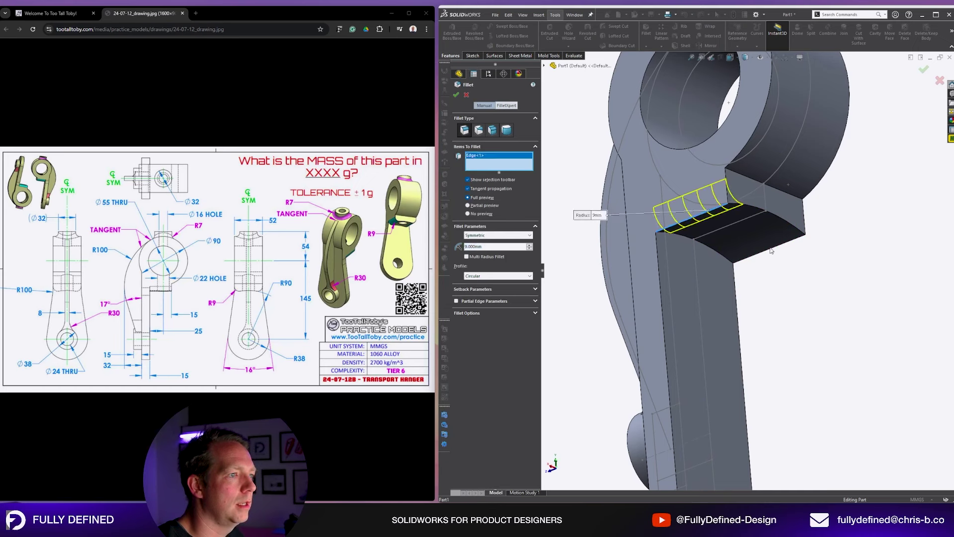
{"action": "left_click", "coordinate": [773, 251]}
{"action": "right_click", "coordinate": [771, 252]}
Edit the 9 mm ledge fillet, replacing its edge selection with the two lower side edges of the ledge
{"action": "left_click", "coordinate": [475, 224]}
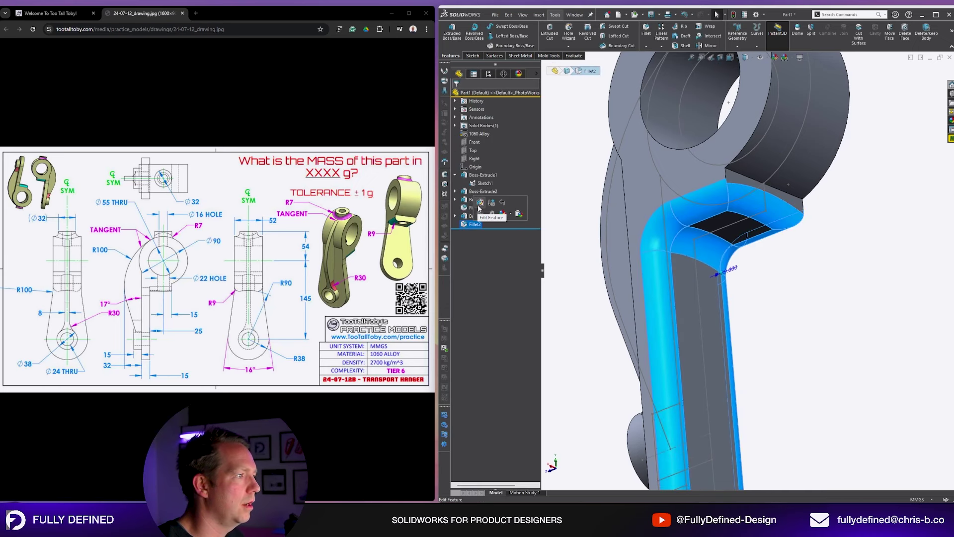
{"action": "left_click", "coordinate": [760, 252]}
{"action": "right_click", "coordinate": [470, 146]}
{"action": "left_click", "coordinate": [490, 159]}
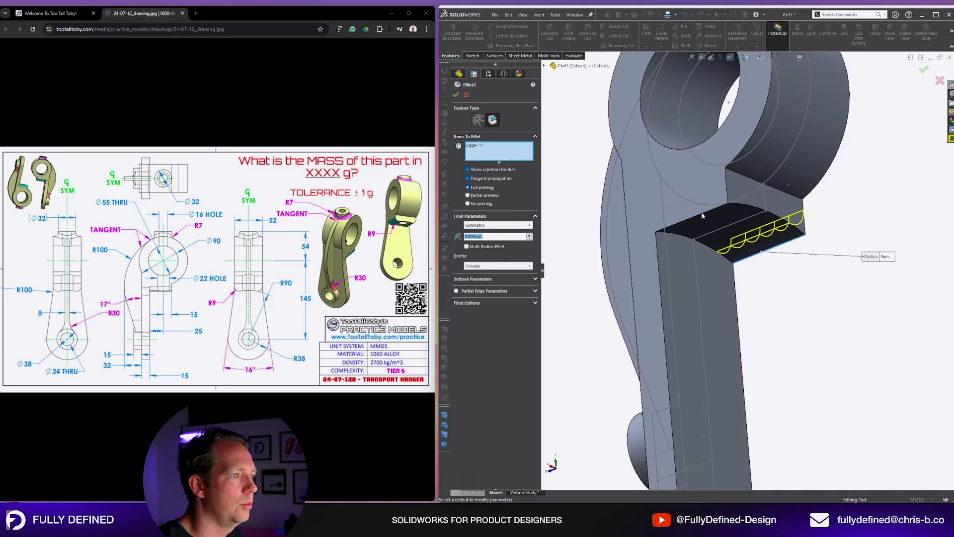
{"action": "left_click", "coordinate": [702, 212]}
{"action": "right_click", "coordinate": [702, 212]}
{"action": "key", "text": "f"}
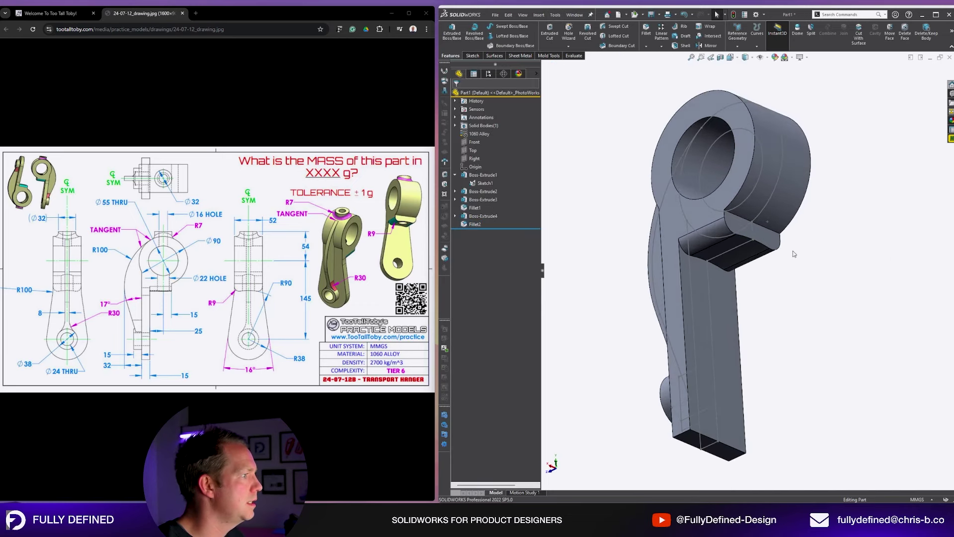
Sketch concentric circles of 32 mm and 16 mm diameter centred on the origin on the Top plane
{"action": "middle_click_drag", "start_coordinate": [769, 217], "coordinate": [695, 186]}
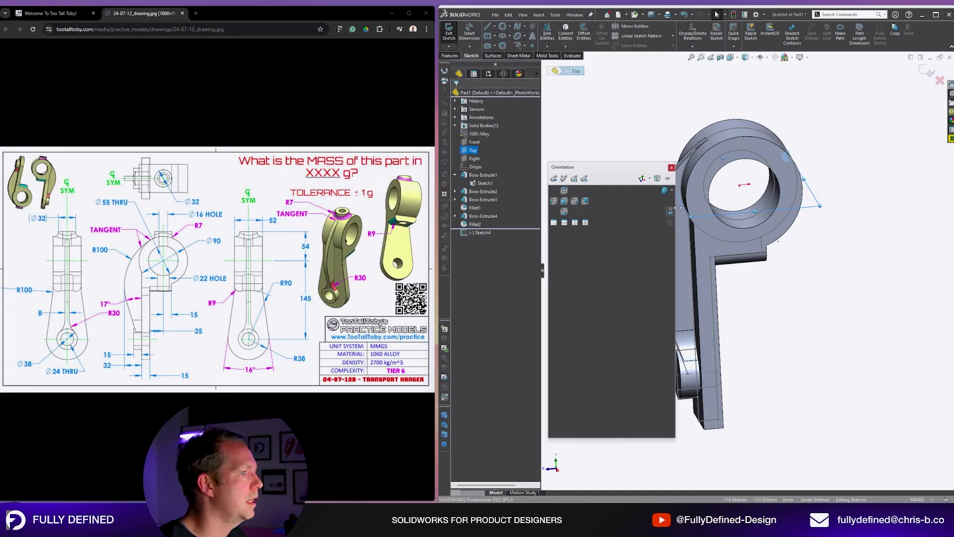
{"action": "left_click", "coordinate": [671, 211]}
{"action": "scroll", "coordinate": [735, 154], "scroll_direction": "up", "scroll_amount": 3}
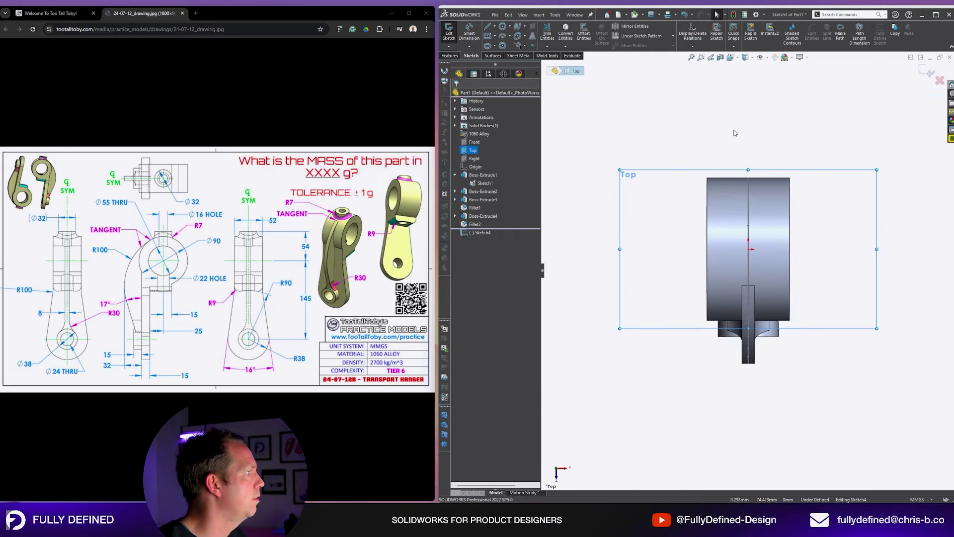
{"action": "left_click", "coordinate": [735, 132]}
{"action": "key", "text": "c"}
{"action": "left_click", "coordinate": [748, 249]}
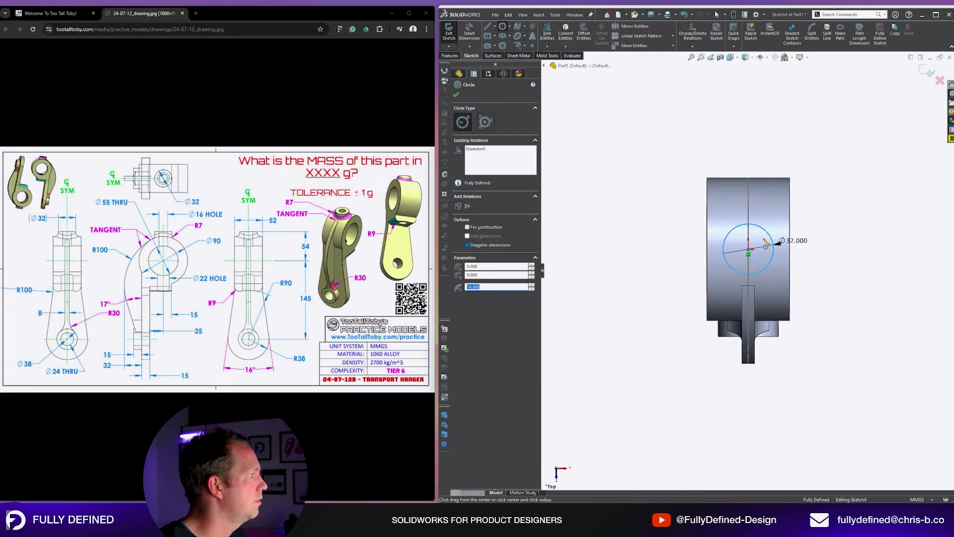
{"action": "scroll", "coordinate": [757, 285], "scroll_direction": "down", "scroll_amount": 2}
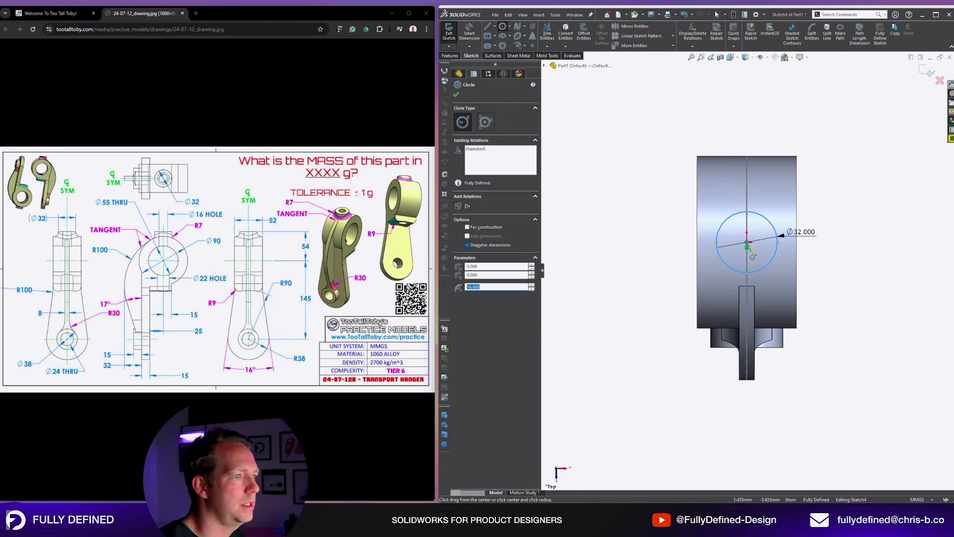
{"action": "left_click", "coordinate": [747, 242]}
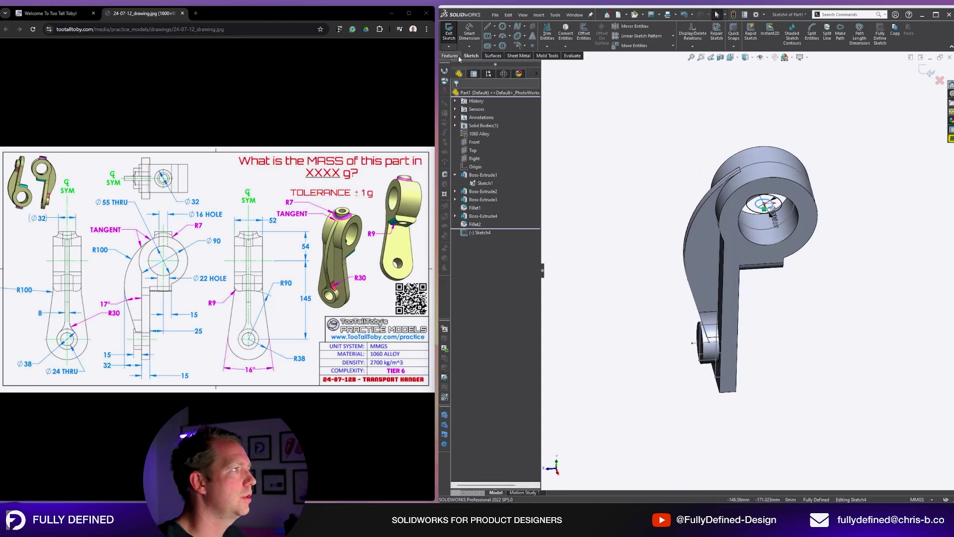
Extrude the ring between the circles from a 54 mm offset up to the outer cylindrical face of the large eye
{"action": "left_click", "coordinate": [458, 55]}
{"action": "left_click", "coordinate": [451, 33]}
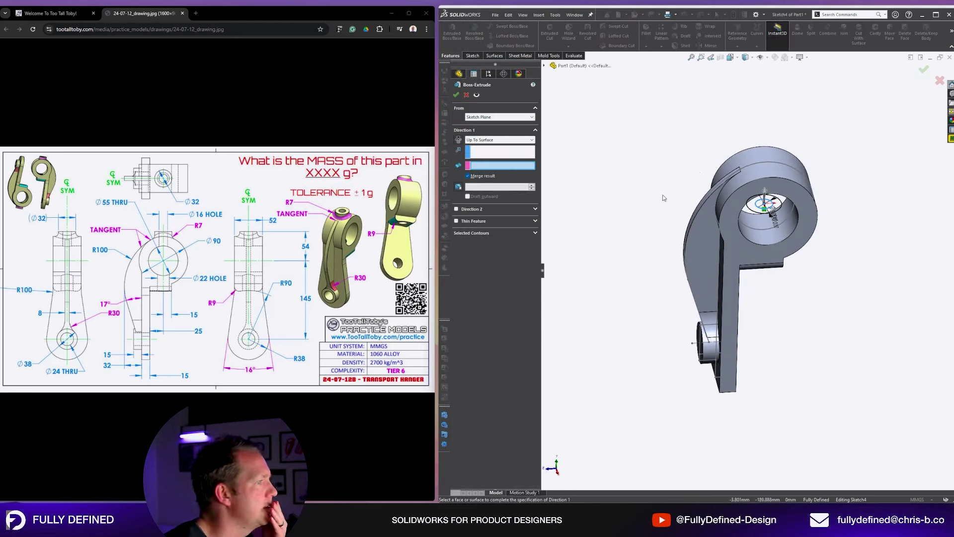
{"action": "middle_click_drag", "start_coordinate": [796, 174], "coordinate": [793, 150]}
{"action": "left_click", "coordinate": [486, 118]}
{"action": "left_click", "coordinate": [480, 140]}
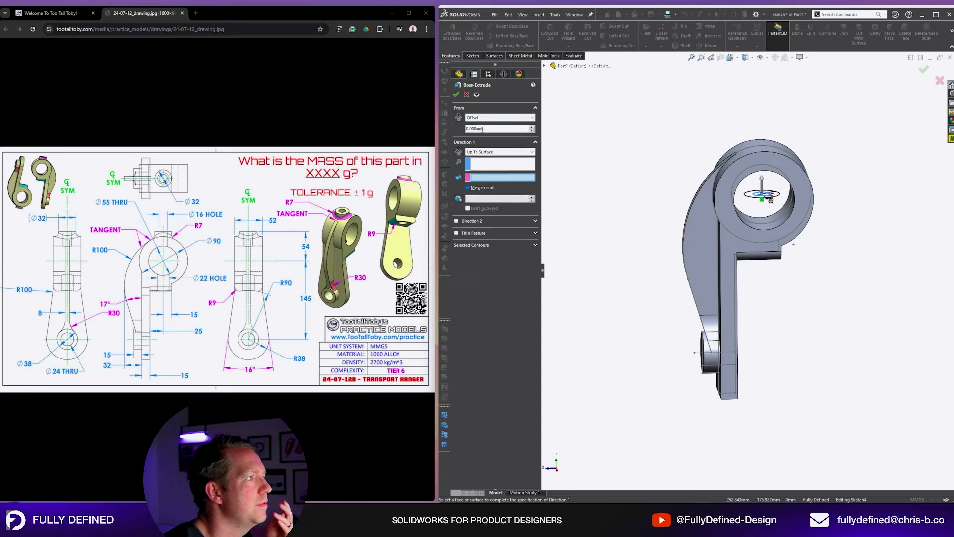
{"action": "type", "text": "54"}
{"action": "key", "text": "Return"}
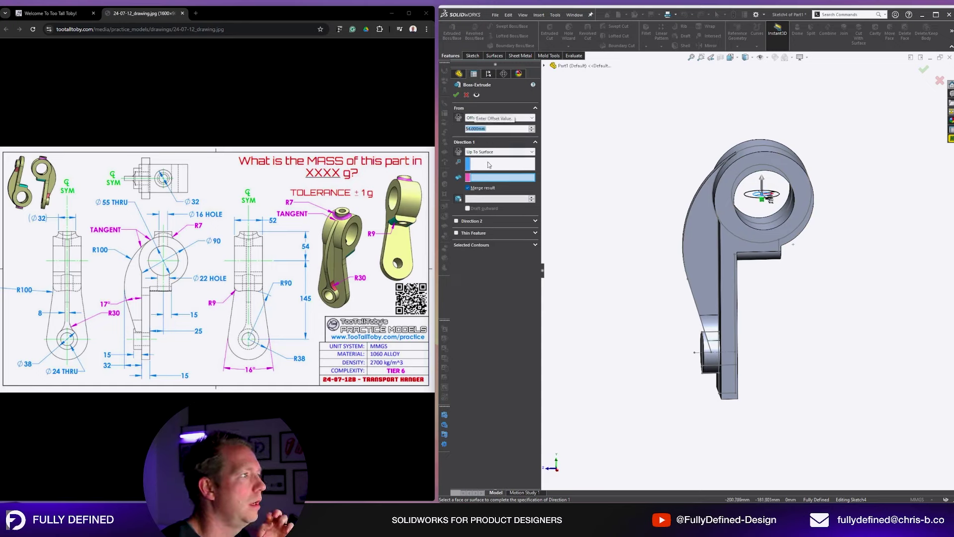
{"action": "left_click", "coordinate": [749, 151]}
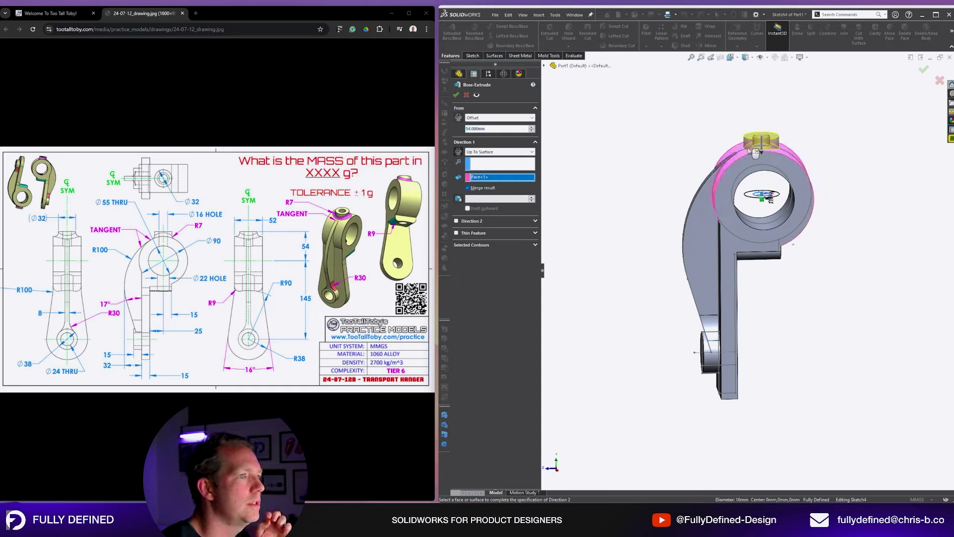
{"action": "scroll", "coordinate": [815, 169], "scroll_direction": "down", "scroll_amount": 2}
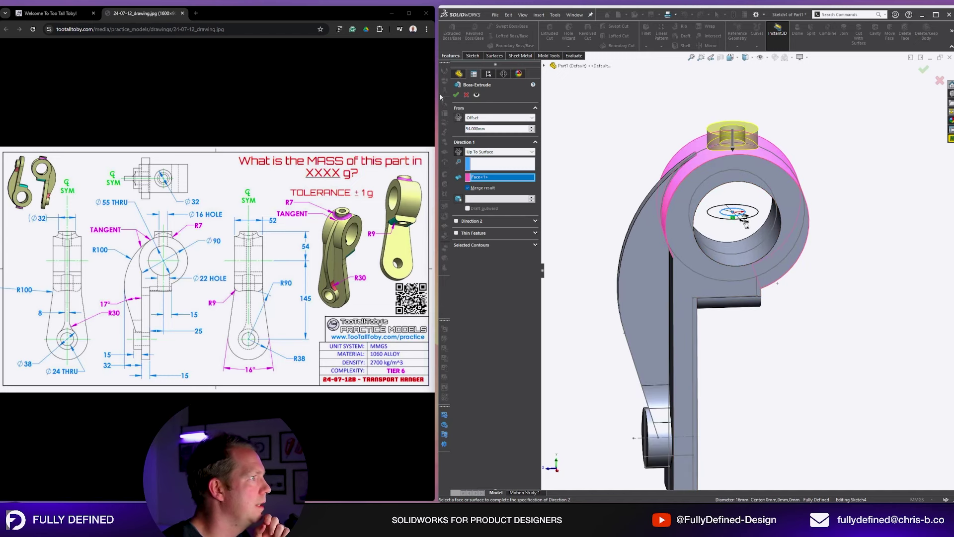
{"action": "left_click", "coordinate": [456, 95]}
Extrude-cut only the inner 16 mm circle of the same sketch through the upper boss into the large bore
{"action": "left_click", "coordinate": [485, 243]}
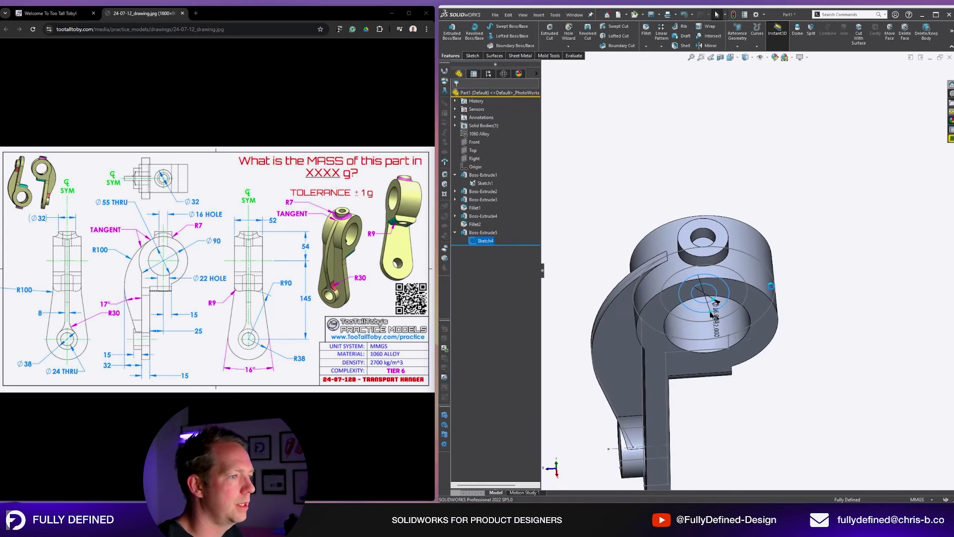
{"action": "scroll", "coordinate": [728, 332], "scroll_direction": "down", "scroll_amount": 1}
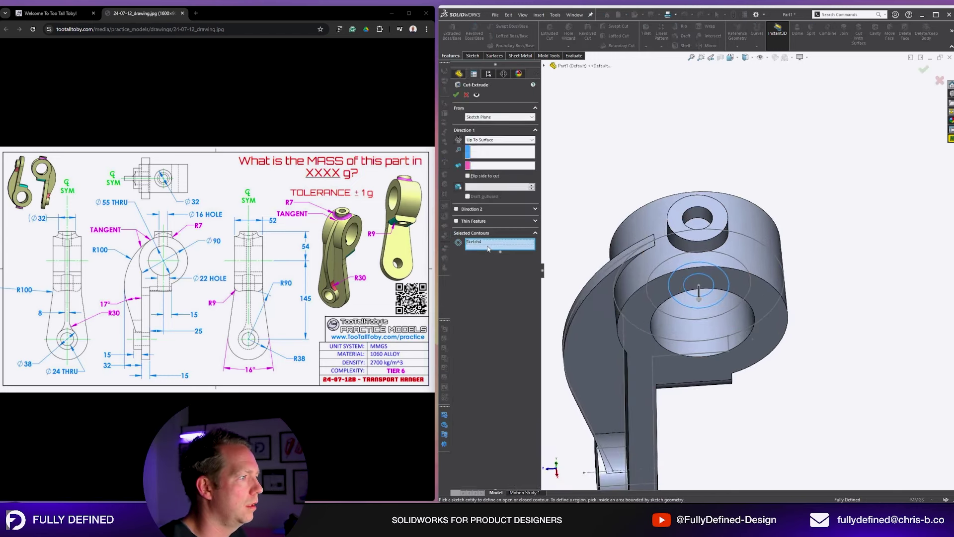
{"action": "right_click", "coordinate": [491, 246]}
{"action": "left_click", "coordinate": [506, 251]}
{"action": "scroll", "coordinate": [706, 311], "scroll_direction": "down", "scroll_amount": 2}
{"action": "left_click", "coordinate": [715, 281]}
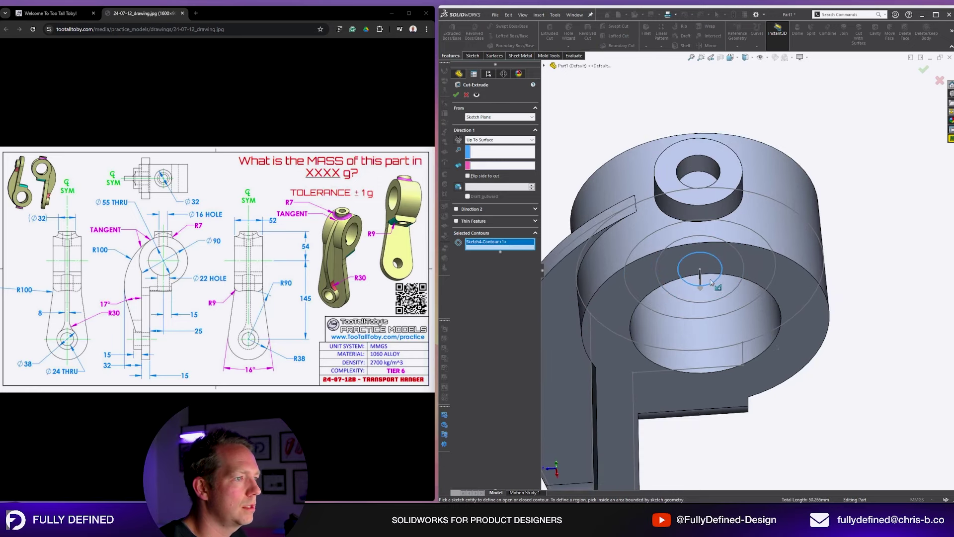
{"action": "left_click", "coordinate": [482, 142]}
{"action": "left_click", "coordinate": [480, 147]}
{"action": "left_click", "coordinate": [480, 141]}
{"action": "left_click", "coordinate": [478, 150]}
{"action": "left_click", "coordinate": [457, 94]}
{"action": "scroll", "coordinate": [795, 267], "scroll_direction": "up", "scroll_amount": 3}
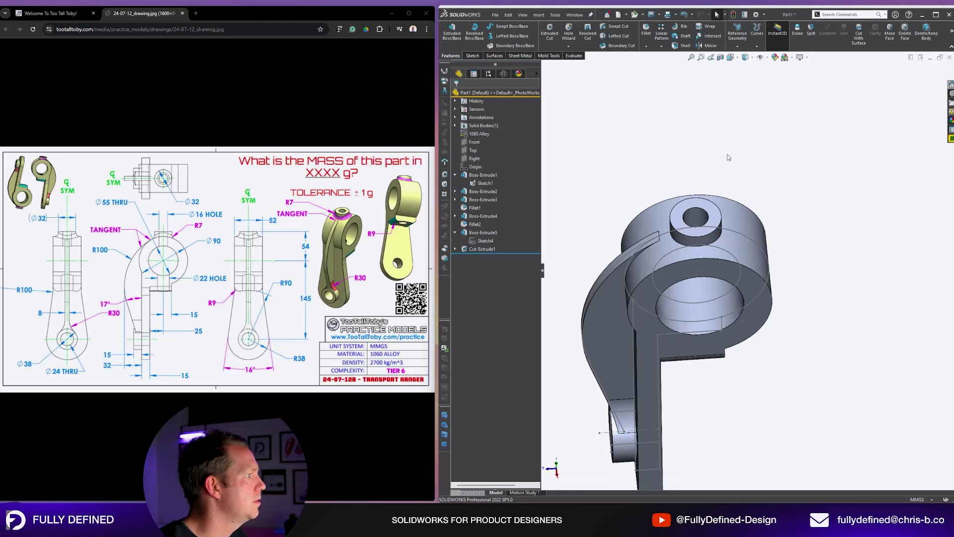
Apply a 7 mm fillet to the edge where the upper boss meets the large eye
{"action": "scroll", "coordinate": [714, 232], "scroll_direction": "down", "scroll_amount": 3}
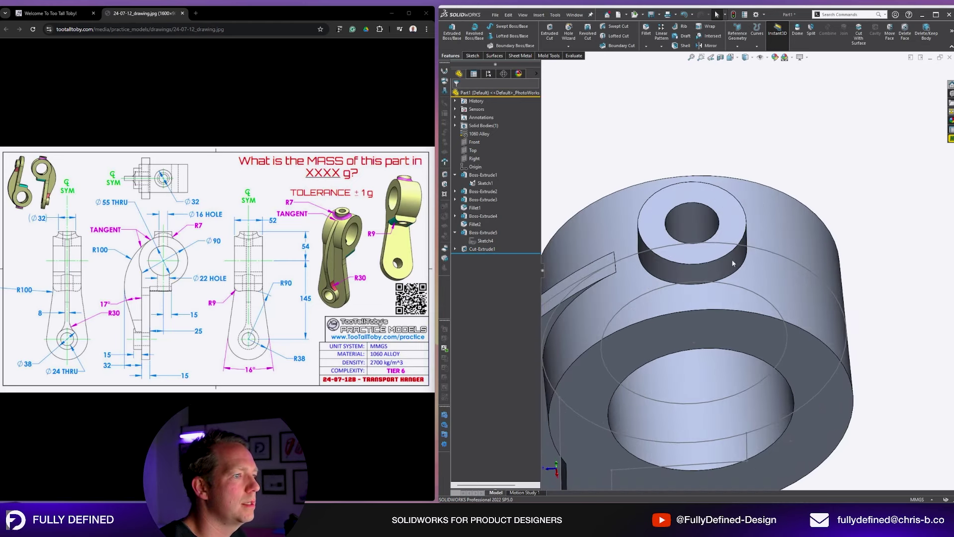
{"action": "left_click", "coordinate": [745, 240]}
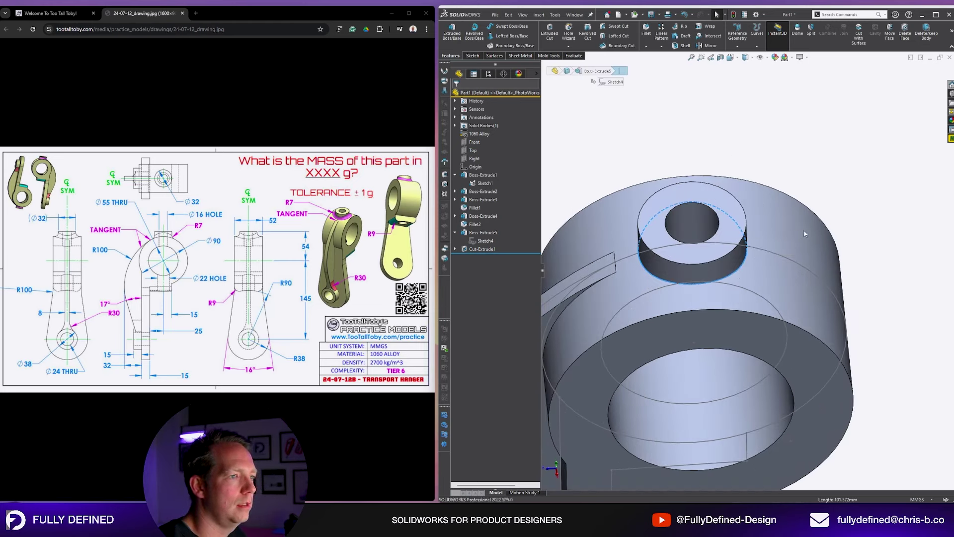
{"action": "type", "text": "7"}
{"action": "key", "text": "Return"}
{"action": "scroll", "coordinate": [738, 336], "scroll_direction": "up", "scroll_amount": 4}
{"action": "mouse_move", "coordinate": [737, 332]}
{"action": "middle_mouse_down"}
{"action": "mouse_move", "coordinate": [760, 343]}
{"action": "mouse_move", "coordinate": [734, 326]}
{"action": "mouse_move", "coordinate": [745, 318]}
{"action": "middle_mouse_up"}
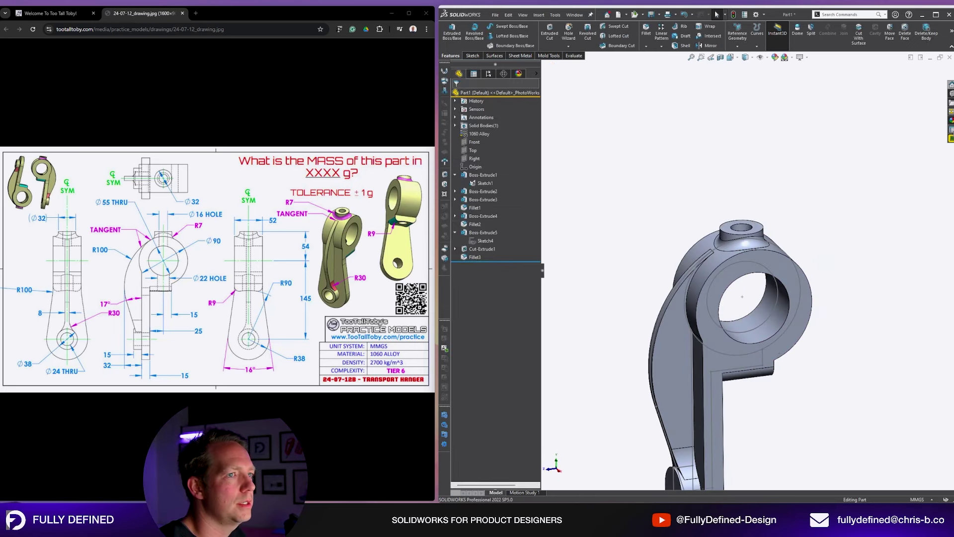
Check the part's weight in its custom properties and compare the lower arm with the drawing
{"action": "left_click", "coordinate": [950, 138]}
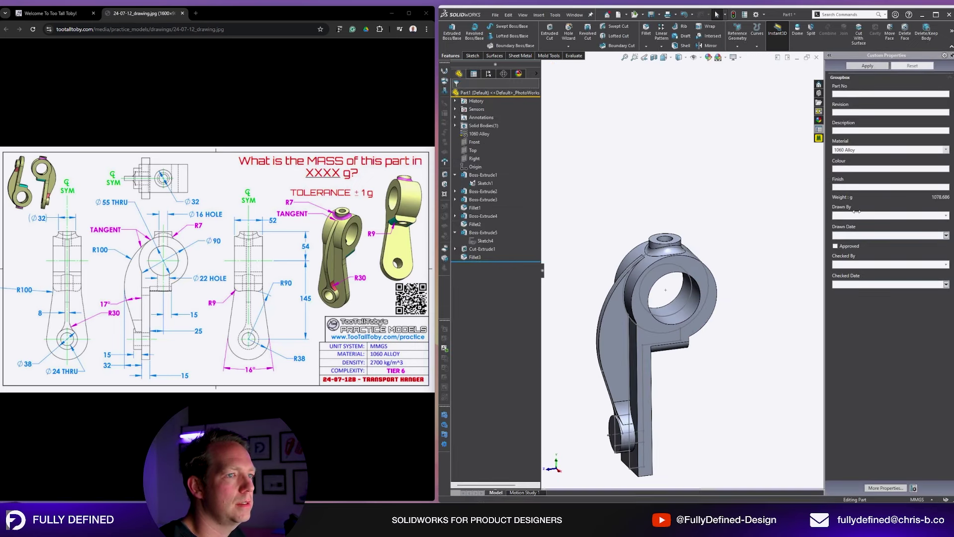
{"action": "middle_click_drag", "start_coordinate": [788, 237], "coordinate": [662, 444]}
{"action": "scroll", "coordinate": [662, 444], "scroll_direction": "down", "scroll_amount": 3}
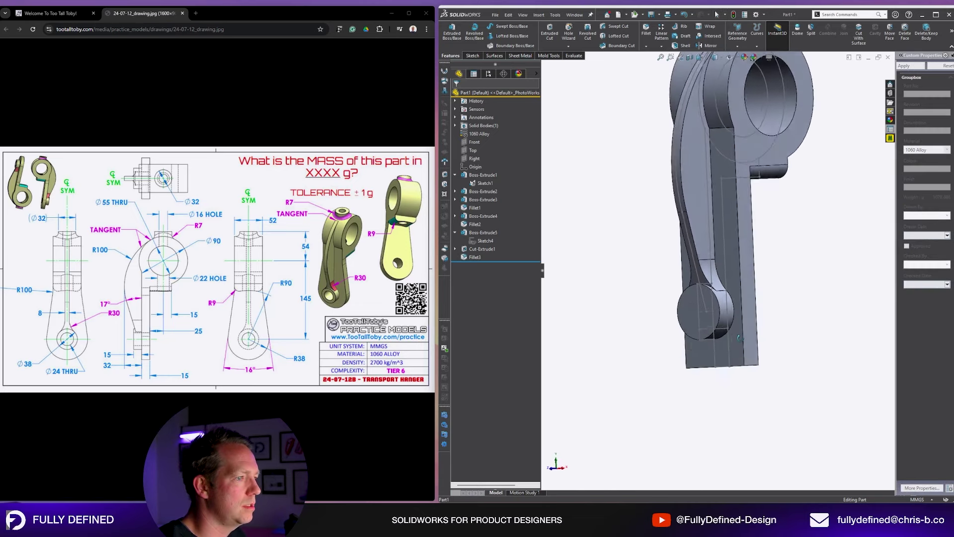
{"action": "middle_click_drag", "start_coordinate": [682, 321], "coordinate": [729, 343]}
{"action": "left_click", "coordinate": [748, 351]}
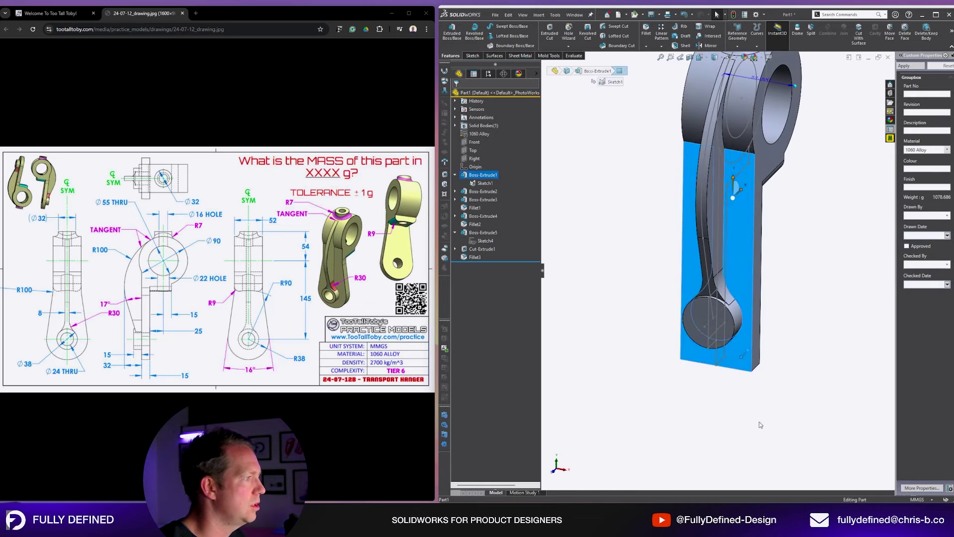
{"action": "left_click", "coordinate": [759, 423]}
{"action": "middle_click_drag", "start_coordinate": [756, 397], "coordinate": [738, 264]}
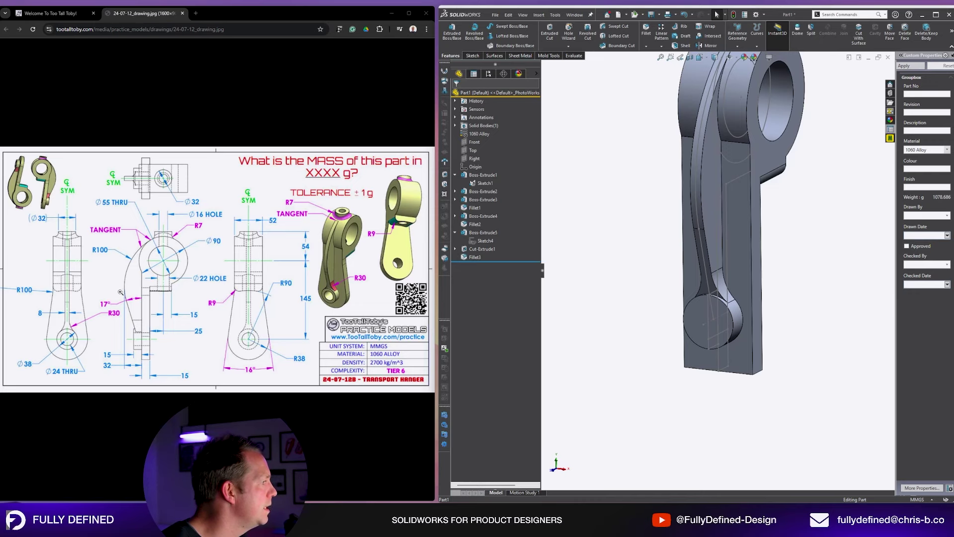
{"action": "left_click", "coordinate": [347, 261]}
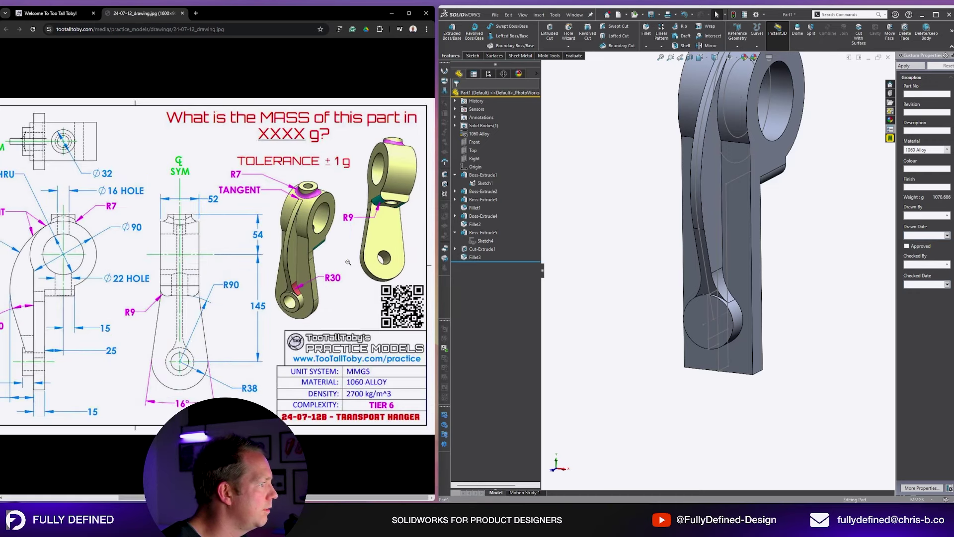
{"action": "left_click", "coordinate": [310, 257]}
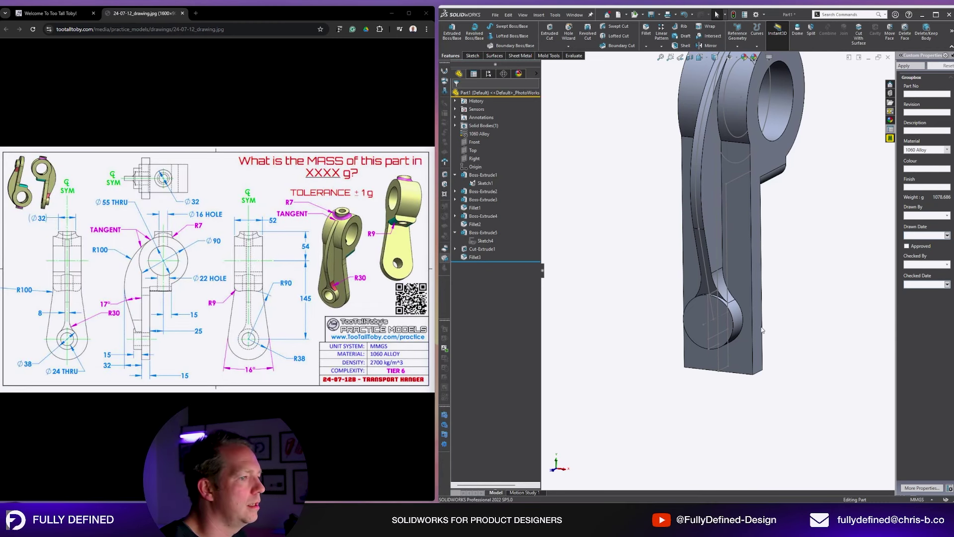
{"action": "middle_click_drag", "start_coordinate": [792, 267], "coordinate": [764, 314]}
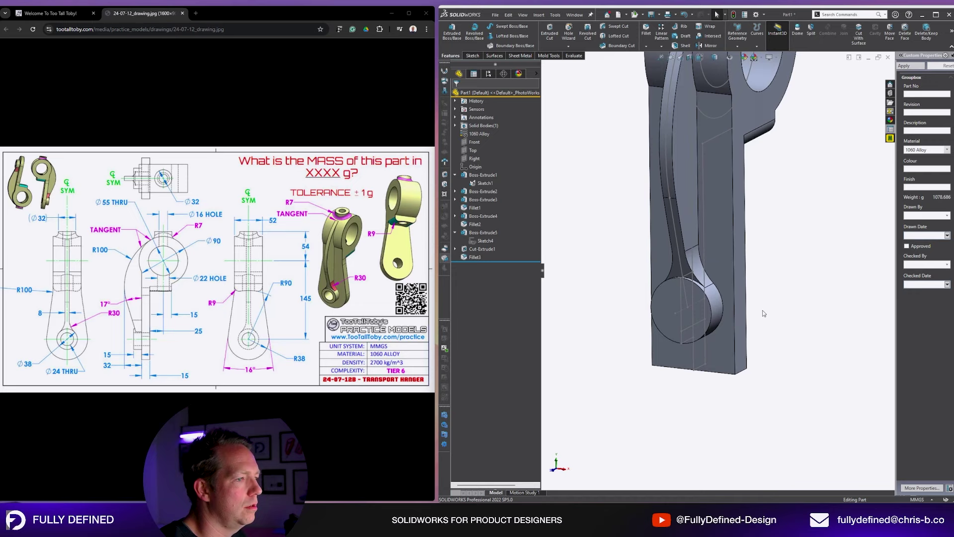
Sketch a 76 mm diameter circle on the arm's rib-side face, concentric with the lower round boss
{"action": "left_click", "coordinate": [725, 271]}
{"action": "middle_click_drag", "start_coordinate": [726, 270], "coordinate": [752, 291]}
{"action": "left_click", "coordinate": [713, 262]}
{"action": "left_click", "coordinate": [738, 239]}
{"action": "key", "text": "space"}
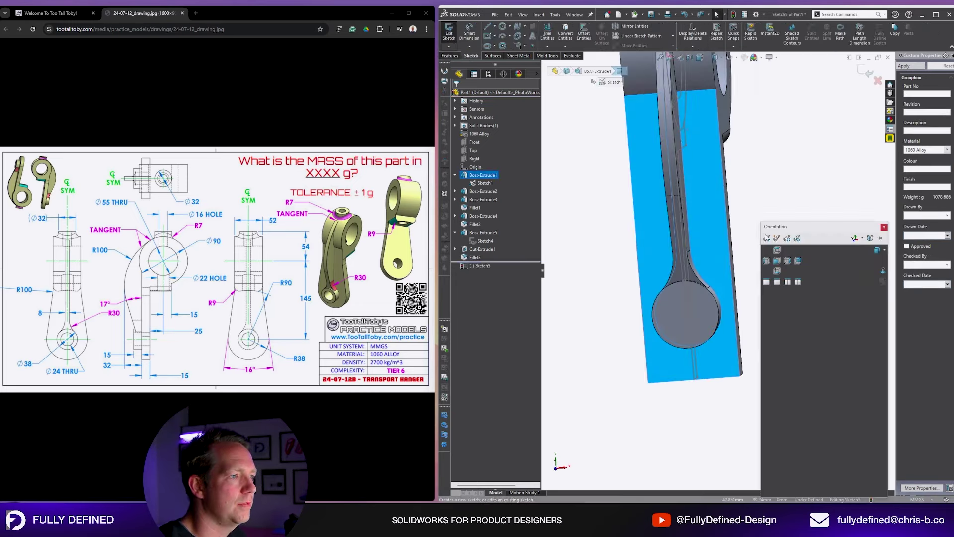
{"action": "left_click", "coordinate": [883, 270]}
{"action": "key", "text": "c"}
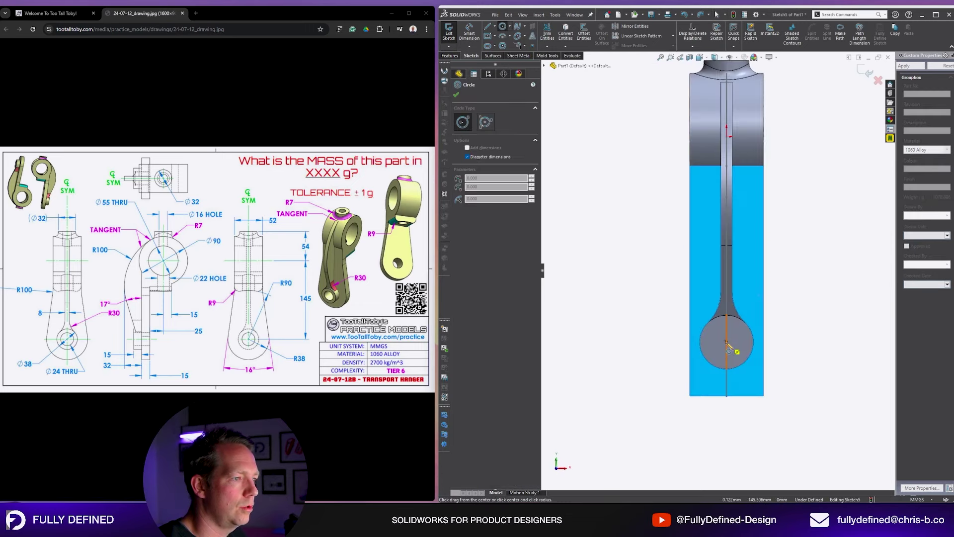
{"action": "left_click", "coordinate": [726, 342]}
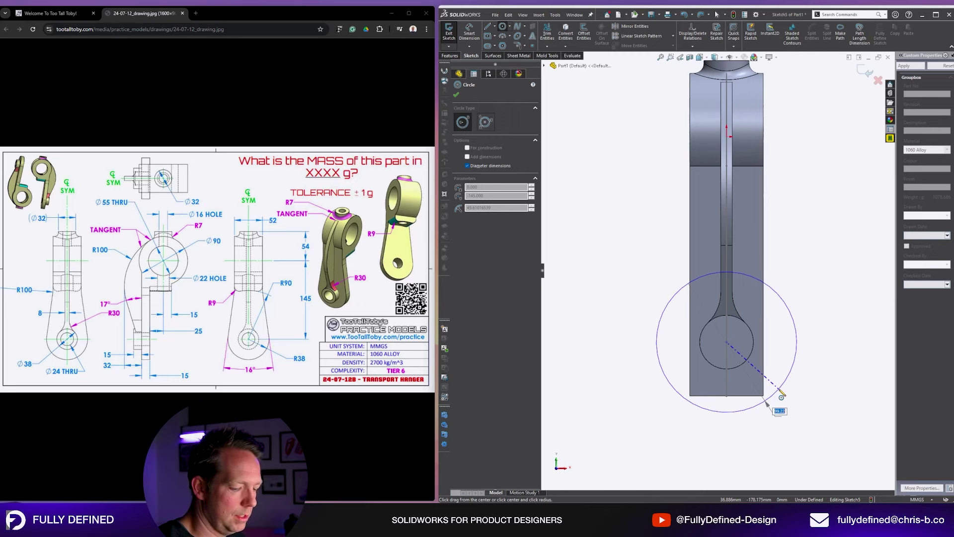
{"action": "key", "text": "Return"}
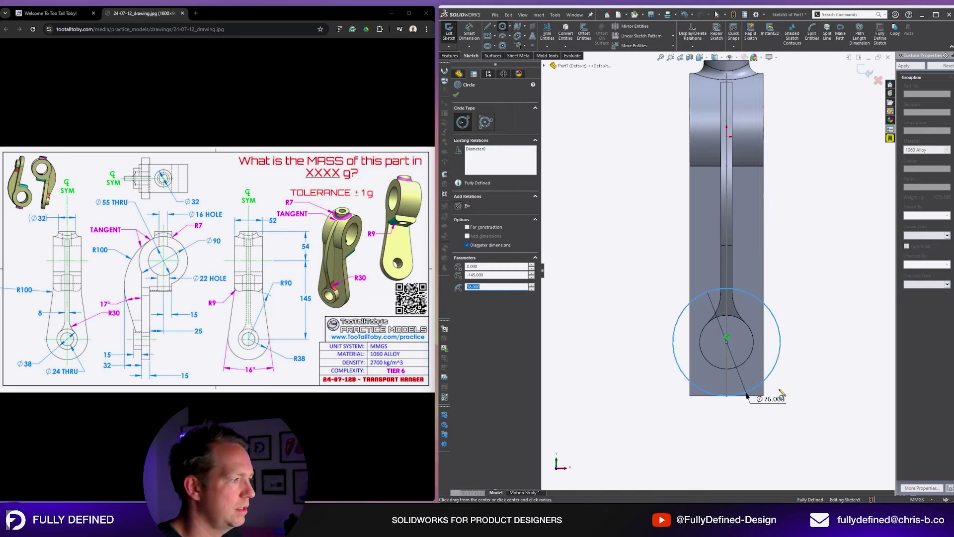
{"action": "key", "text": "Escape"}
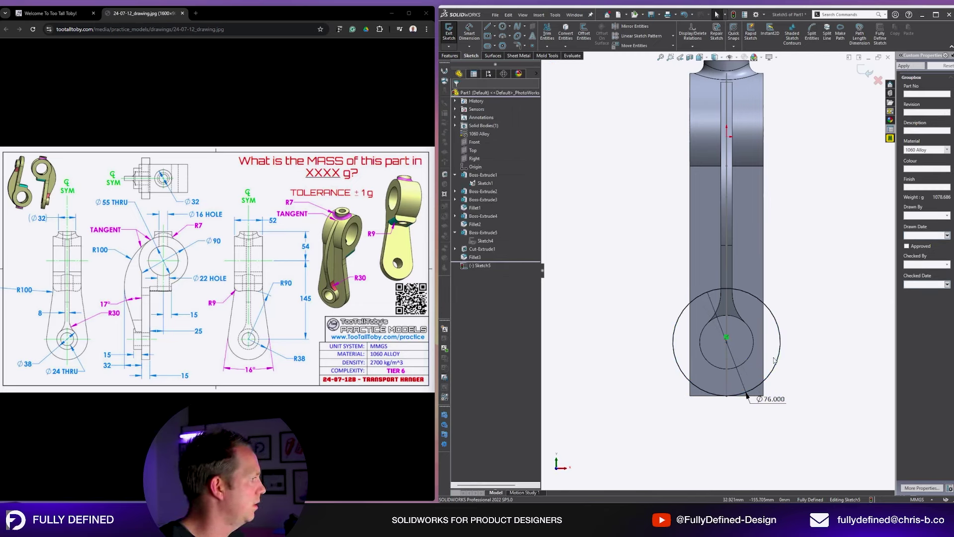
Sketch a slanted line about 86 mm long from the circle up to the arm's side edge and mirror it about the Right plane
{"action": "key", "text": "l"}
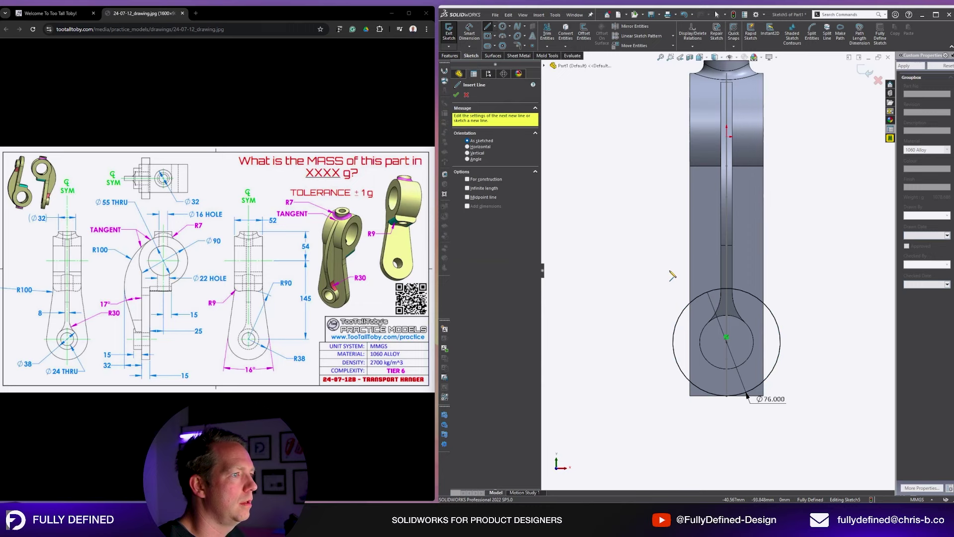
{"action": "left_click", "coordinate": [675, 329]}
{"action": "left_click", "coordinate": [690, 208]}
{"action": "key", "text": "Escape"}
{"action": "left_click", "coordinate": [475, 160]}
{"action": "left_click", "coordinate": [635, 27]}
{"action": "left_click_drag", "start_coordinate": [699, 285], "coordinate": [636, 215]}
{"action": "right_click", "coordinate": [636, 216]}
Dimension the angle between the two slanted lines as 16 degrees
{"action": "key", "text": "d"}
{"action": "left_click", "coordinate": [775, 281]}
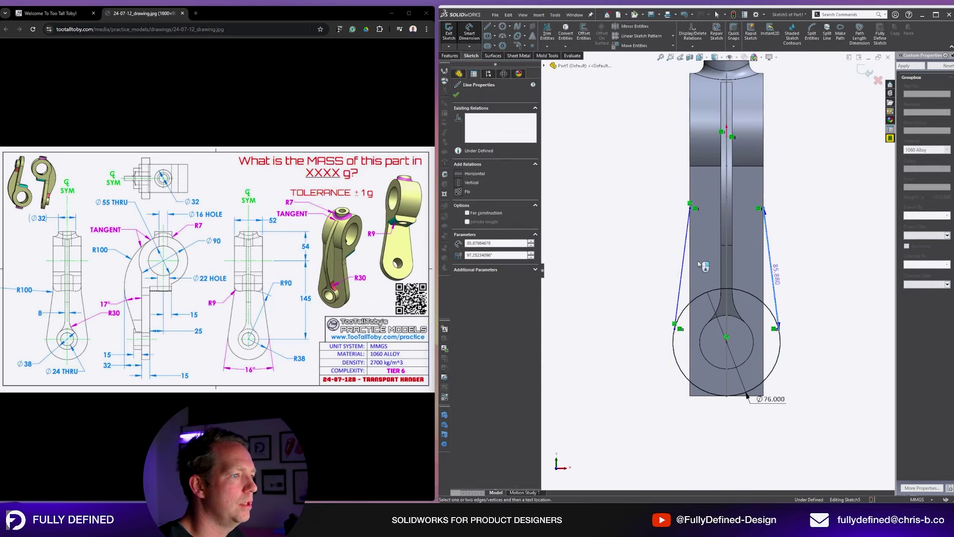
{"action": "left_click", "coordinate": [684, 259]}
{"action": "left_click", "coordinate": [726, 253]}
{"action": "type", "text": "16"}
{"action": "key", "text": "Return"}
{"action": "key", "text": "Escape"}
{"action": "scroll", "coordinate": [676, 344], "scroll_direction": "down", "scroll_amount": 3}
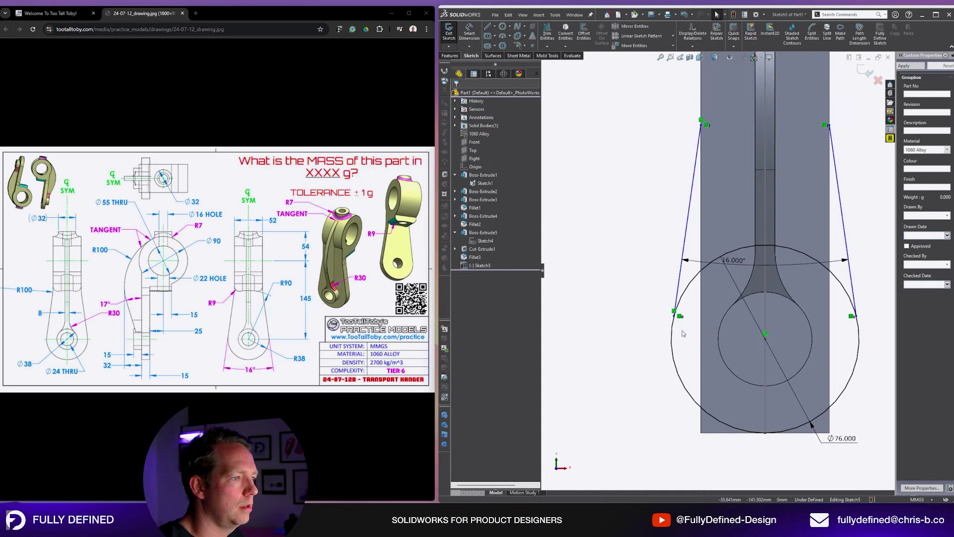
Make the slanted line tangent to the 76 mm circle to fully define the lower arm's sketch
{"action": "left_click_drag", "start_coordinate": [682, 332], "coordinate": [655, 300]}
{"action": "left_click", "coordinate": [473, 216]}
{"action": "left_click", "coordinate": [861, 265]}
{"action": "scroll", "coordinate": [860, 265], "scroll_direction": "up", "scroll_amount": 3}
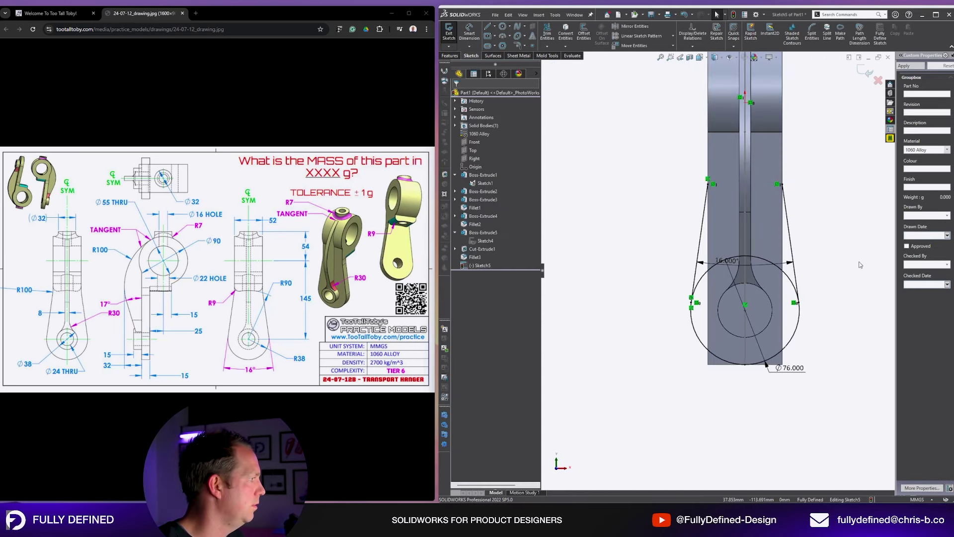
{"action": "scroll", "coordinate": [785, 204], "scroll_direction": "up", "scroll_amount": 2}
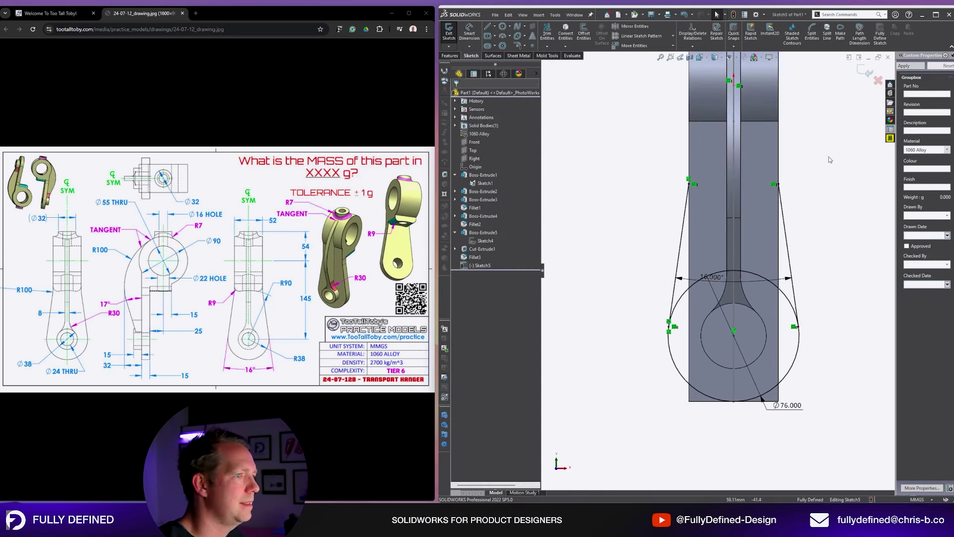
Close the profile with a horizontal line across the arm between the upper ends of the two slanted lines
{"action": "key", "text": "l"}
{"action": "left_click", "coordinate": [689, 184]}
{"action": "left_click", "coordinate": [778, 183]}
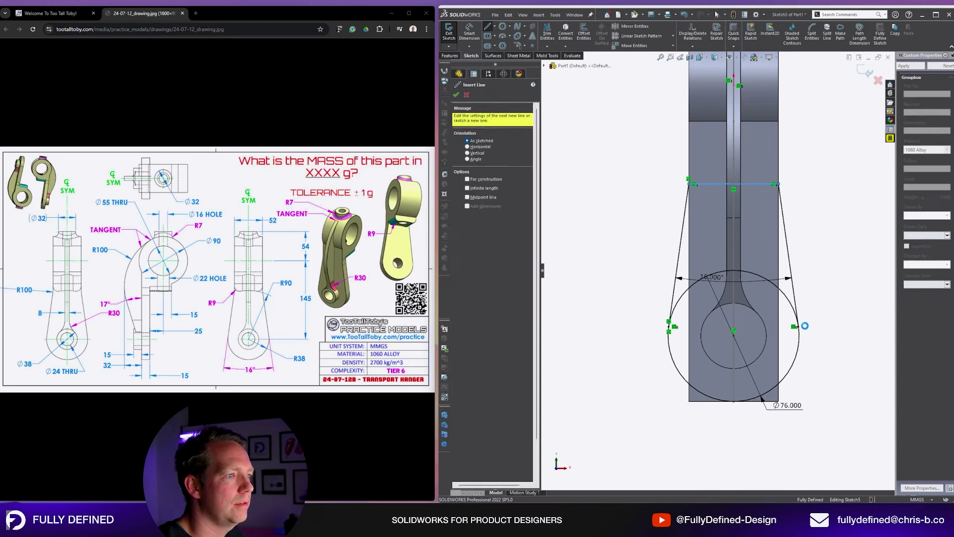
{"action": "key", "text": "Escape"}
Extrude the tapered profile Up To Vertex, ending at a profile-sketch point on the arm's opposite face, with merged results
{"action": "middle_click_drag", "start_coordinate": [733, 284], "coordinate": [778, 358]}
{"action": "mouse_move", "coordinate": [762, 271]}
{"action": "middle_mouse_down"}
{"action": "mouse_move", "coordinate": [795, 242]}
{"action": "mouse_move", "coordinate": [735, 283]}
{"action": "mouse_move", "coordinate": [751, 279]}
{"action": "middle_mouse_up"}
{"action": "scroll", "coordinate": [735, 290], "scroll_direction": "down", "scroll_amount": 2}
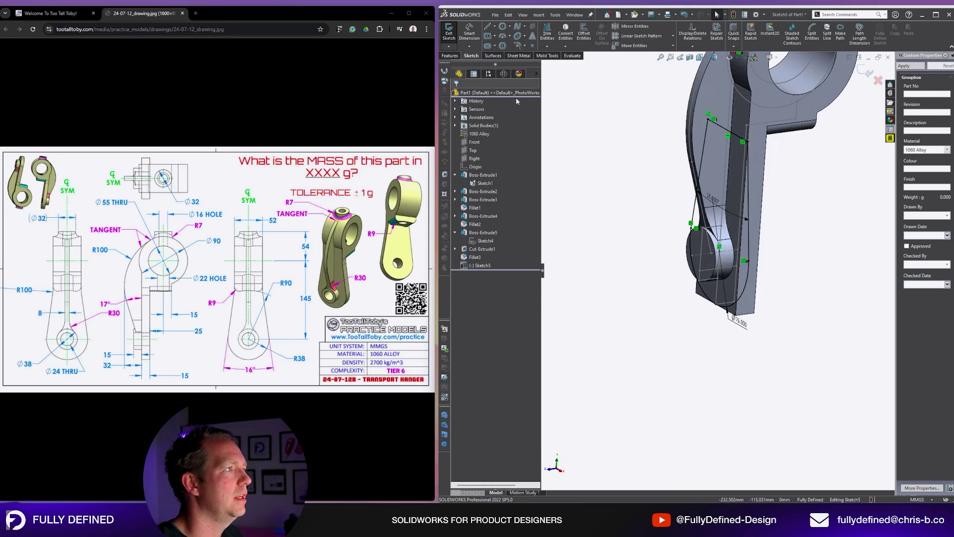
{"action": "left_click", "coordinate": [446, 57]}
{"action": "left_click", "coordinate": [451, 33]}
{"action": "left_click", "coordinate": [498, 139]}
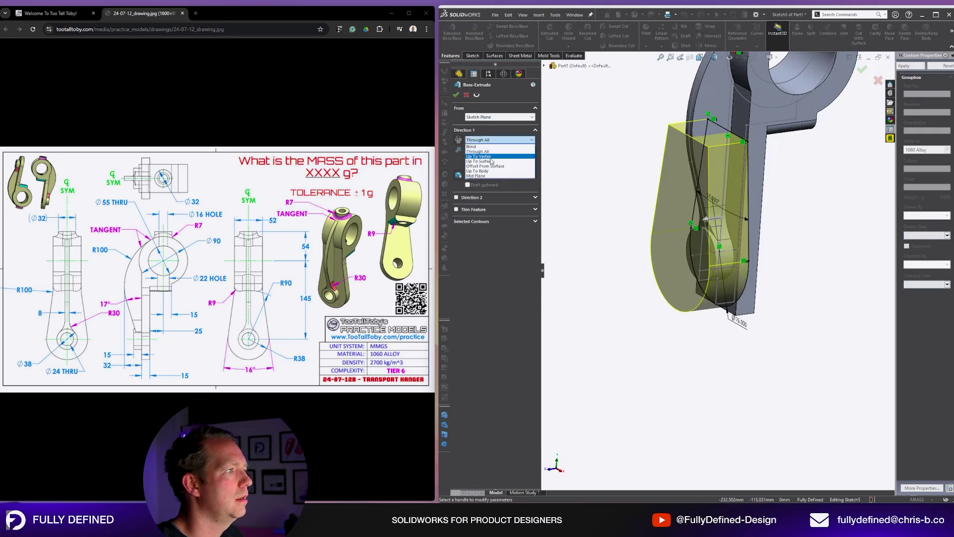
{"action": "left_click", "coordinate": [491, 161]}
{"action": "mouse_move", "coordinate": [761, 185]}
{"action": "middle_mouse_down"}
{"action": "mouse_move", "coordinate": [742, 173]}
{"action": "mouse_move", "coordinate": [778, 184]}
{"action": "middle_mouse_up"}
{"action": "left_click", "coordinate": [779, 180]}
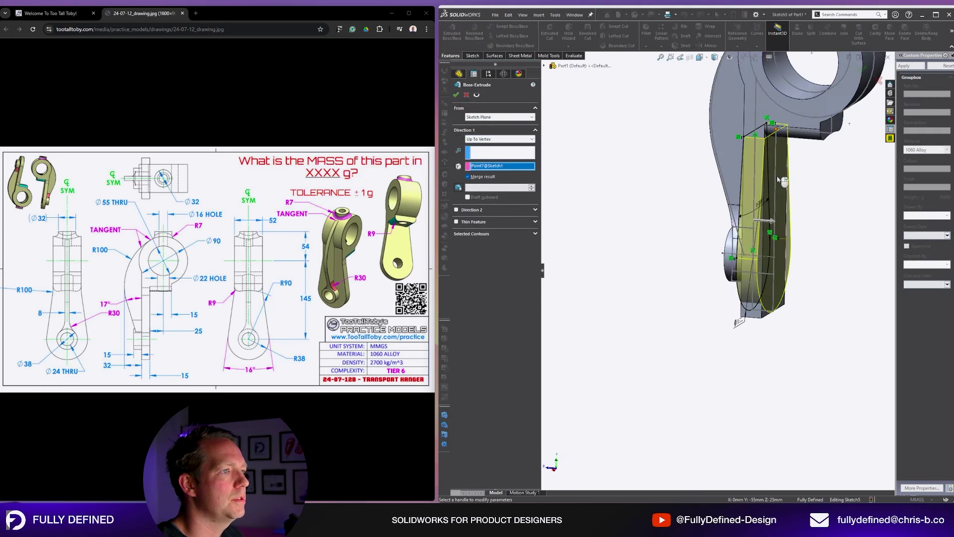
{"action": "right_click", "coordinate": [782, 181]}
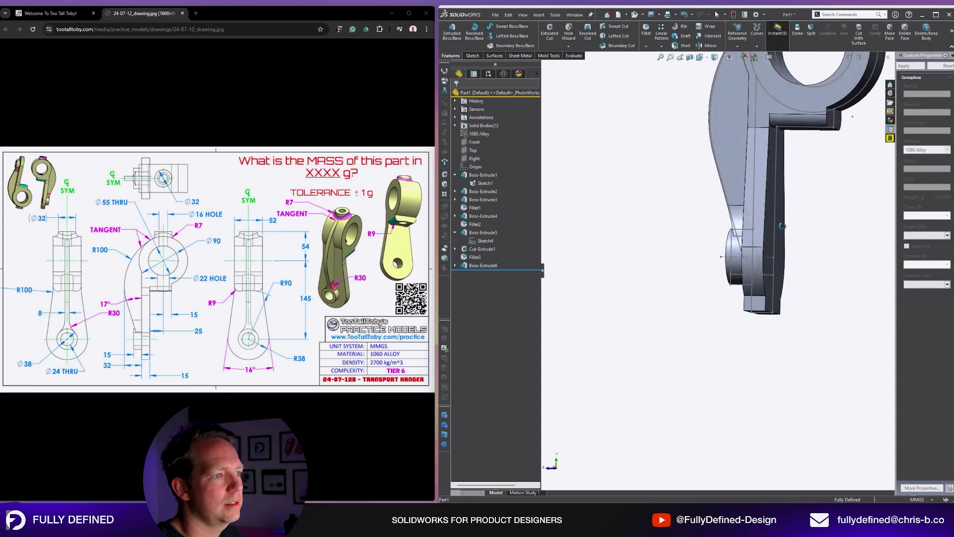
Delete the leftover faces of the square arm corners that protrude below the rounded lower end
{"action": "scroll", "coordinate": [813, 335], "scroll_direction": "up", "scroll_amount": 1}
{"action": "middle_click_drag", "start_coordinate": [813, 336], "coordinate": [833, 279]}
{"action": "scroll", "coordinate": [803, 318], "scroll_direction": "down", "scroll_amount": 4}
{"action": "middle_click_drag", "start_coordinate": [803, 318], "coordinate": [694, 330]}
{"action": "left_click", "coordinate": [905, 32]}
{"action": "left_click", "coordinate": [746, 296]}
{"action": "left_click", "coordinate": [757, 273]}
{"action": "right_click", "coordinate": [757, 274]}
Sketch a 24 mm diameter circle on the lower round boss's front face, centred on the boss
{"action": "scroll", "coordinate": [694, 330], "scroll_direction": "up", "scroll_amount": 3}
{"action": "scroll", "coordinate": [628, 342], "scroll_direction": "down", "scroll_amount": 3}
{"action": "middle_click_drag", "start_coordinate": [625, 342], "coordinate": [577, 325]}
{"action": "scroll", "coordinate": [575, 324], "scroll_direction": "up", "scroll_amount": 1}
{"action": "scroll", "coordinate": [576, 325], "scroll_direction": "down", "scroll_amount": 1}
{"action": "left_click", "coordinate": [625, 302]}
{"action": "left_click", "coordinate": [657, 262]}
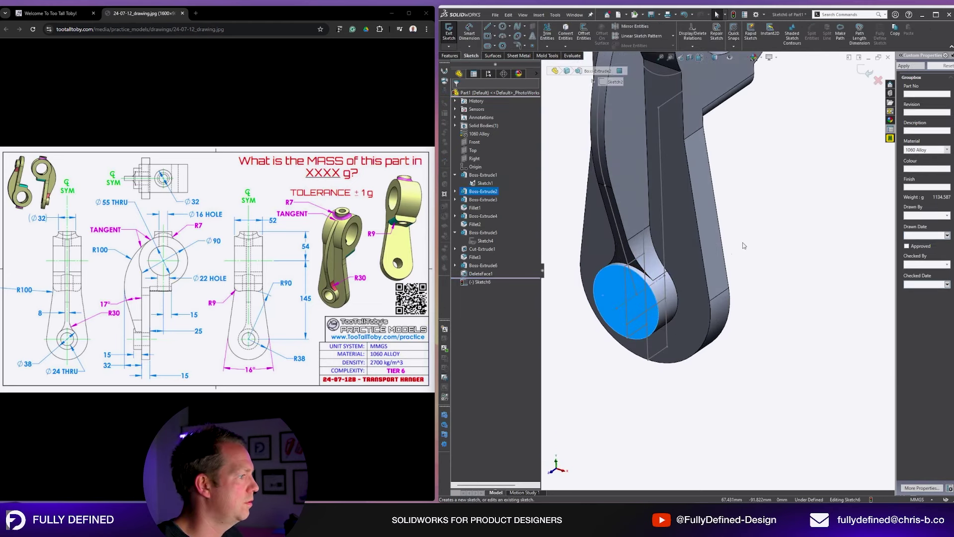
{"action": "right_click_drag", "start_coordinate": [758, 245], "coordinate": [556, 358]}
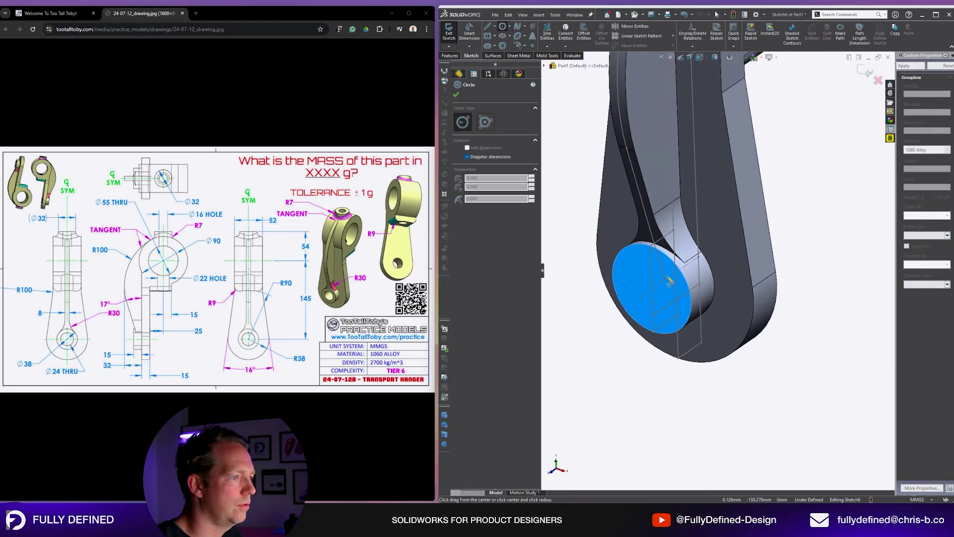
{"action": "key", "text": "space"}
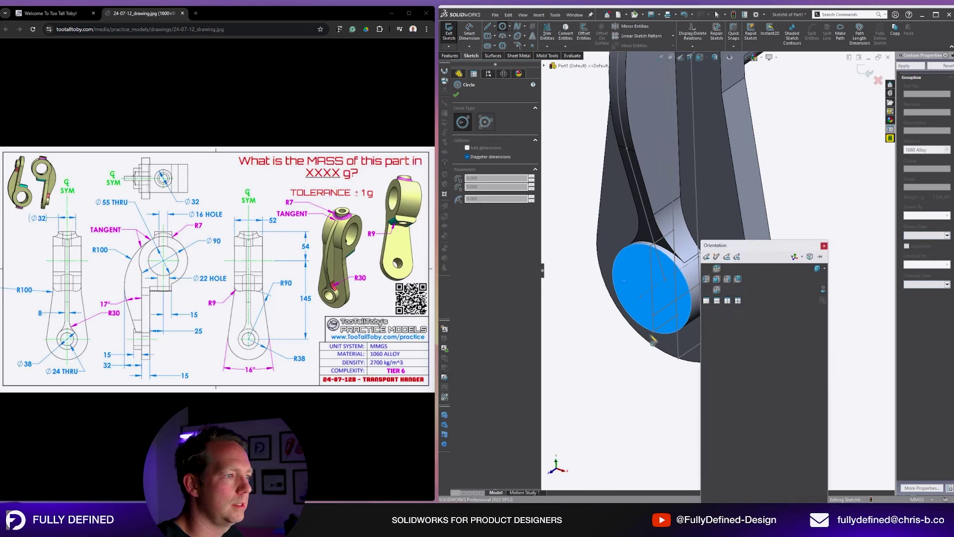
{"action": "left_click", "coordinate": [653, 288]}
{"action": "type", "text": "24"}
{"action": "key", "text": "Return"}
Cut the 24 mm circle Through All to make the lower boss's hole
{"action": "right_click_drag", "start_coordinate": [657, 297], "coordinate": [579, 252]}
{"action": "left_click", "coordinate": [487, 140]}
{"action": "left_click", "coordinate": [486, 150]}
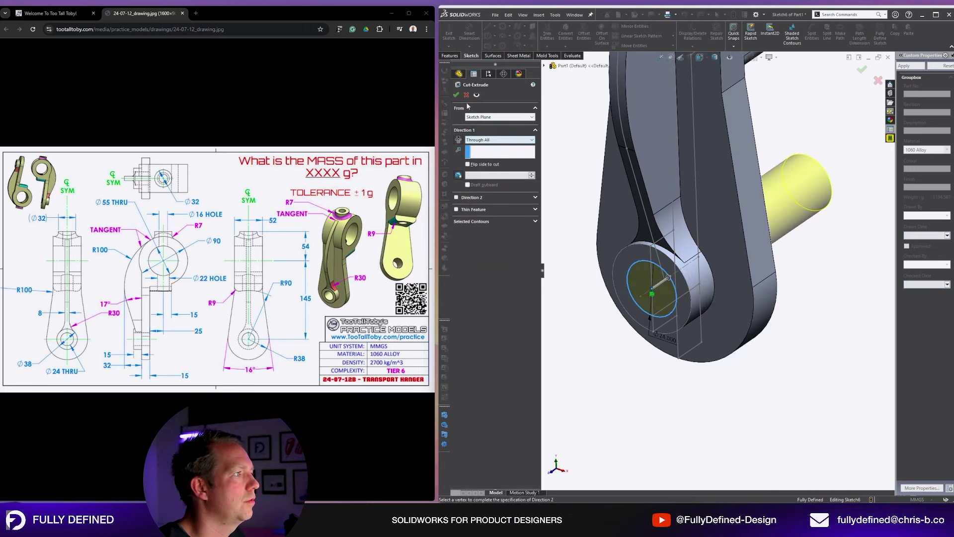
{"action": "left_click", "coordinate": [455, 94]}
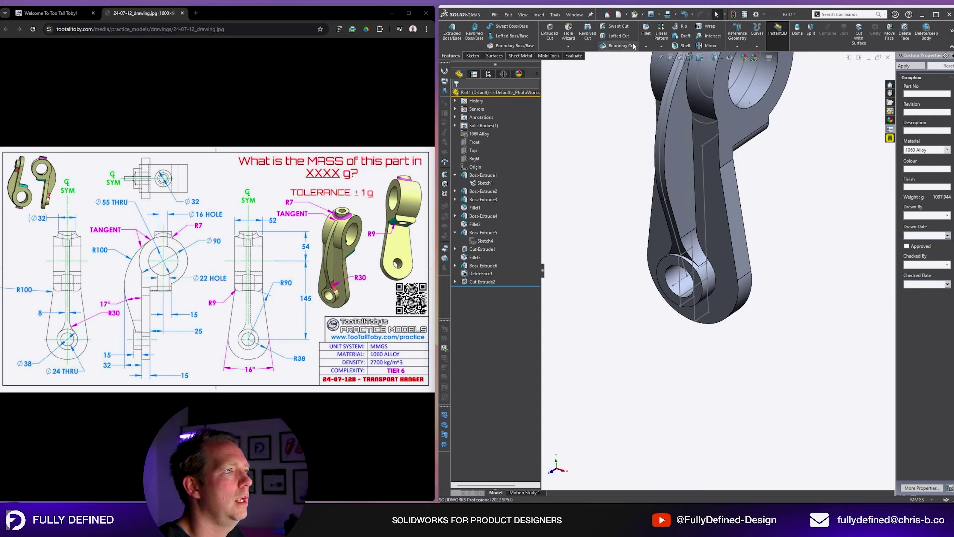
Fillet the side edges where the straight upper arm meets the flared lower arm
{"action": "left_click", "coordinate": [730, 165]}
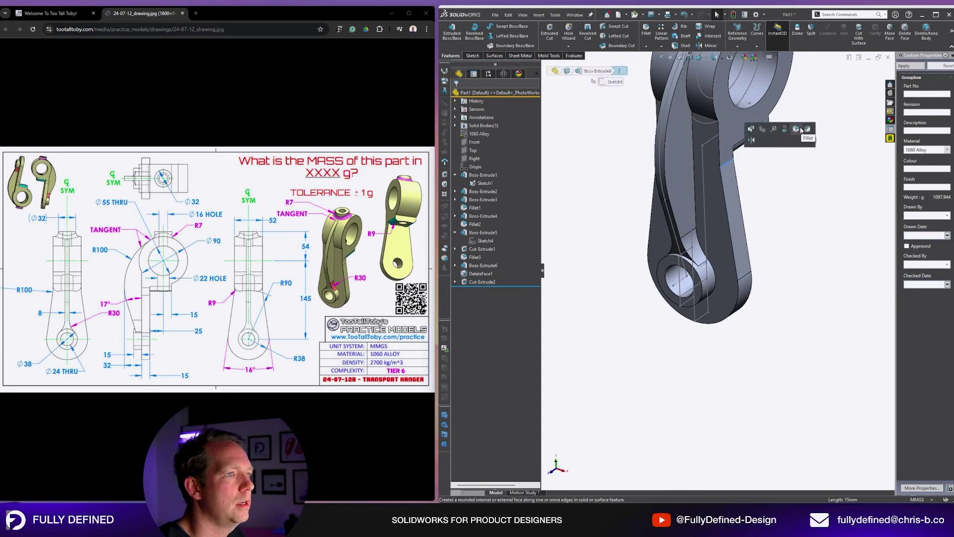
{"action": "left_click", "coordinate": [800, 129]}
{"action": "middle_click_drag", "start_coordinate": [716, 249], "coordinate": [695, 229]}
{"action": "left_click", "coordinate": [697, 218]}
{"action": "key", "text": "Return"}
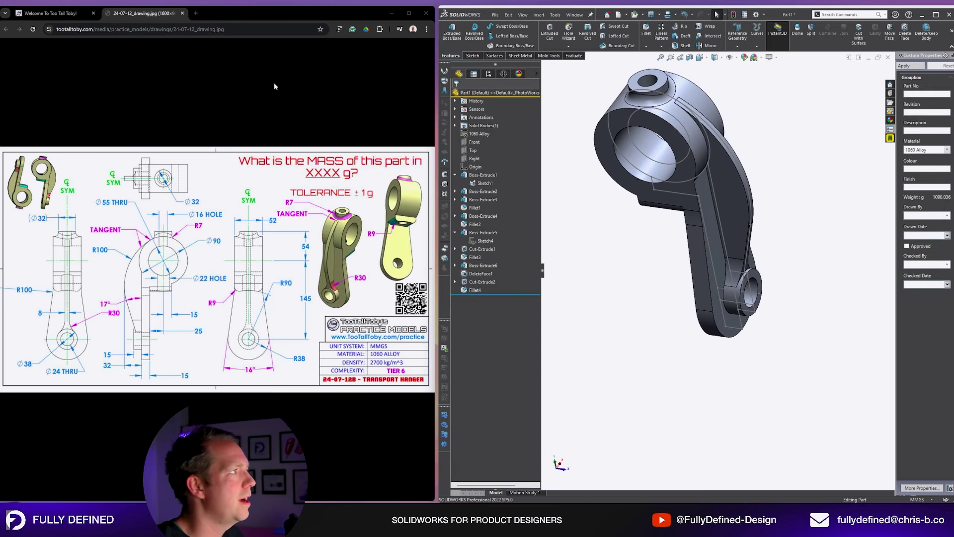
Try 1098 g as the mass answer on the practice model's submission page and return to the drawing
{"action": "left_click", "coordinate": [60, 13]}
{"action": "left_click", "coordinate": [375, 322]}
{"action": "type", "text": "109"}
{"action": "key", "text": "Return"}
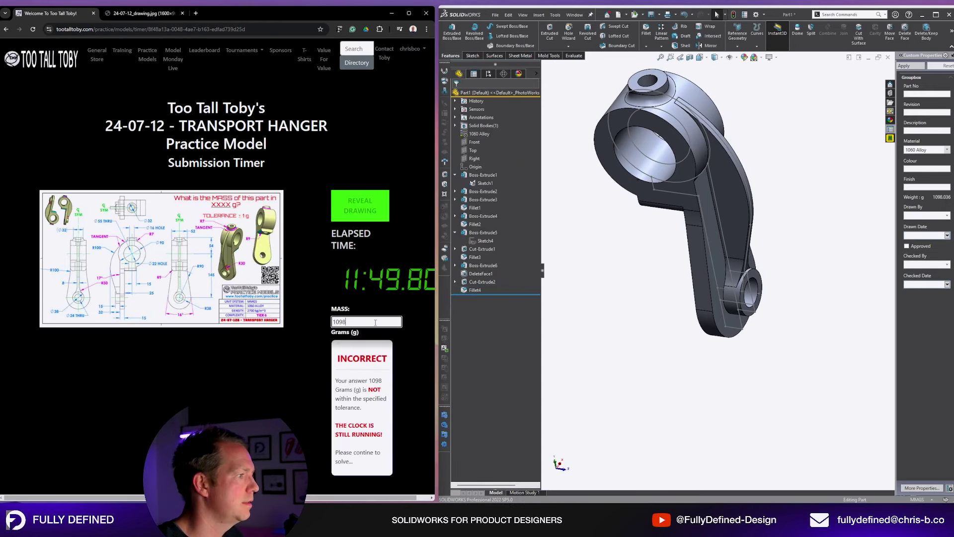
{"action": "left_click", "coordinate": [144, 13]}
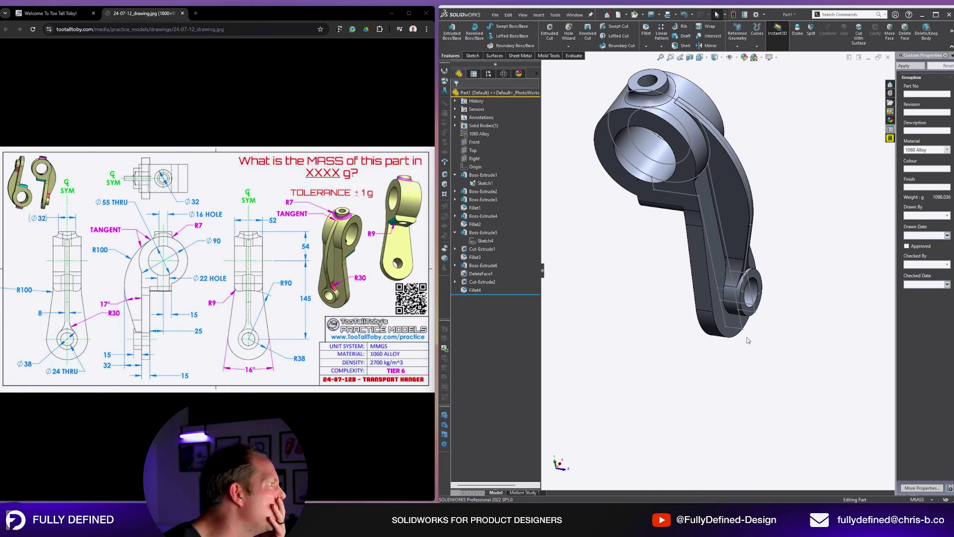
Sketch a 22 mm diameter circle at the origin on the Top plane and cut it downward Through All
{"action": "middle_click_drag", "start_coordinate": [749, 339], "coordinate": [703, 214]}
{"action": "scroll", "coordinate": [732, 200], "scroll_direction": "down", "scroll_amount": 4}
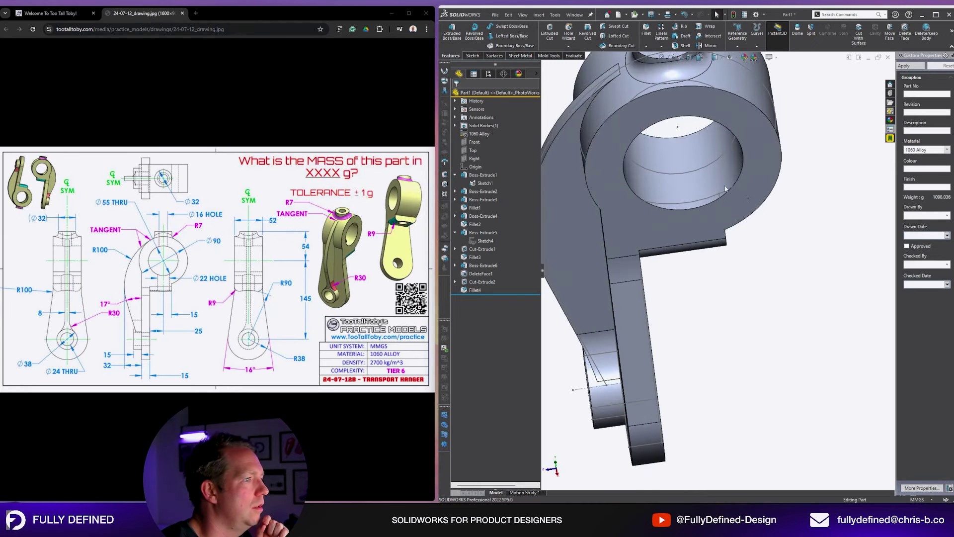
{"action": "right_click_drag", "start_coordinate": [795, 333], "coordinate": [763, 253]}
{"action": "scroll", "coordinate": [762, 254], "scroll_direction": "up", "scroll_amount": 3}
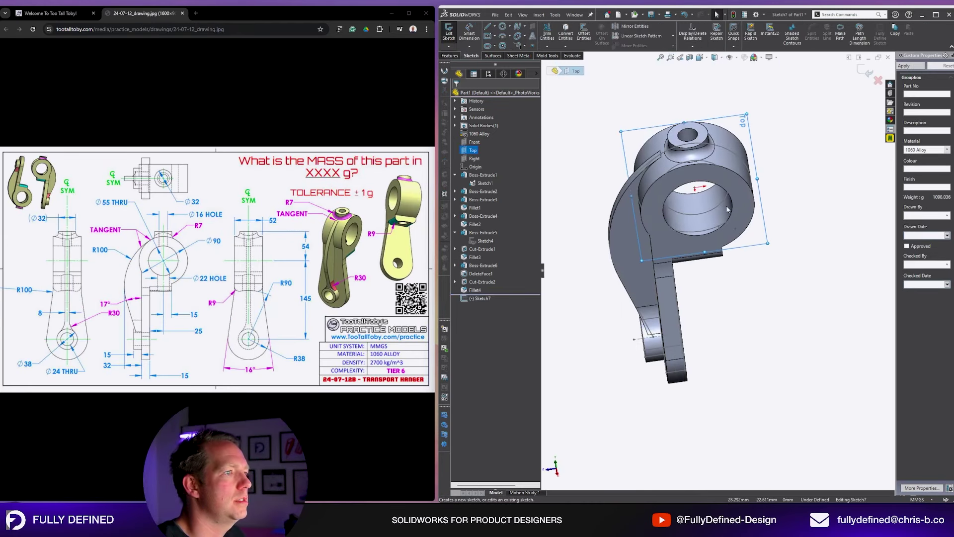
{"action": "middle_click_drag", "start_coordinate": [697, 322], "coordinate": [696, 296]}
{"action": "right_click_drag", "start_coordinate": [695, 296], "coordinate": [671, 289]}
{"action": "middle_click_drag", "start_coordinate": [668, 249], "coordinate": [664, 288]}
{"action": "scroll", "coordinate": [646, 174], "scroll_direction": "down", "scroll_amount": 3}
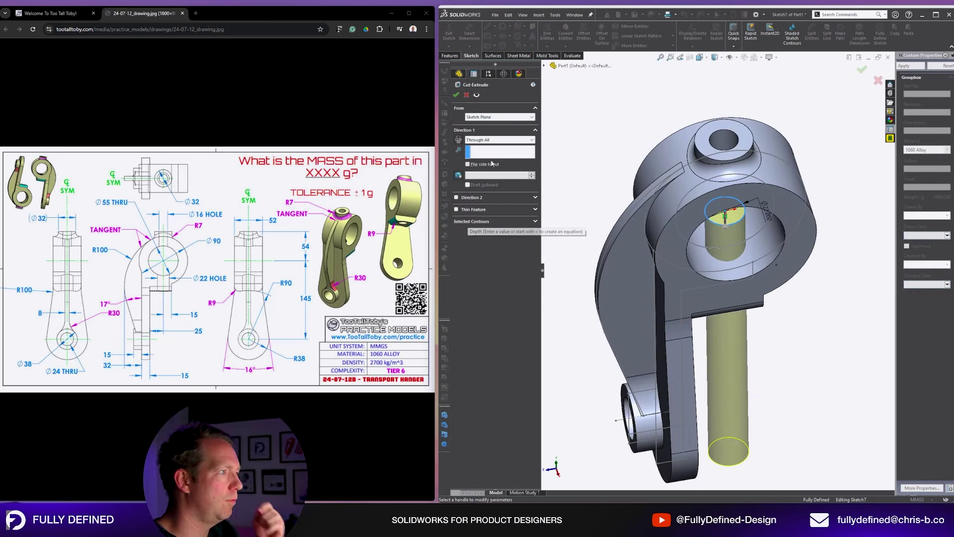
{"action": "left_click", "coordinate": [456, 94]}
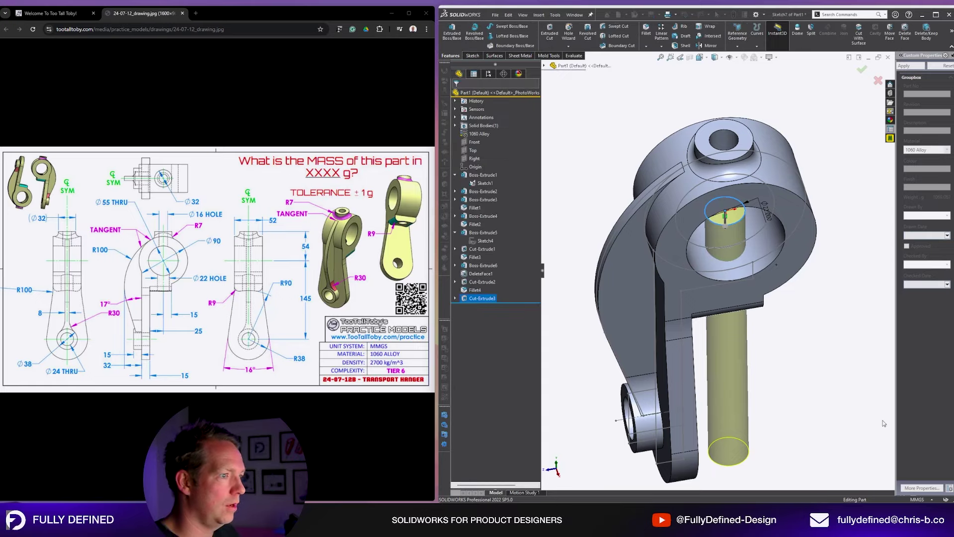
Inspect the hanger with its new hole and enter 1069 g as the mass answer on the submission page
{"action": "middle_click_drag", "start_coordinate": [807, 391], "coordinate": [776, 336]}
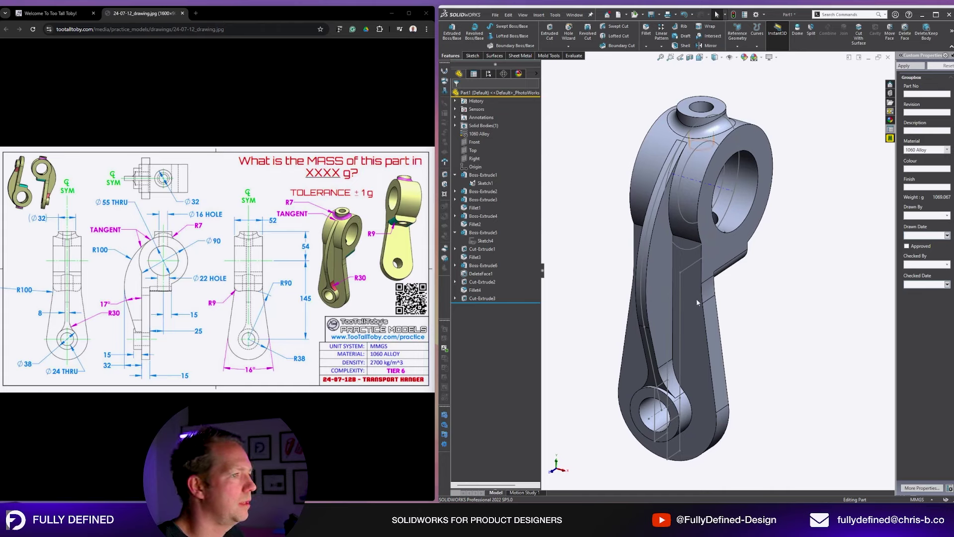
{"action": "mouse_move", "coordinate": [765, 318]}
{"action": "middle_mouse_down"}
{"action": "mouse_move", "coordinate": [758, 298]}
{"action": "mouse_move", "coordinate": [778, 298]}
{"action": "mouse_move", "coordinate": [765, 309]}
{"action": "mouse_move", "coordinate": [758, 293]}
{"action": "mouse_move", "coordinate": [726, 311]}
{"action": "mouse_move", "coordinate": [719, 279]}
{"action": "mouse_move", "coordinate": [735, 315]}
{"action": "mouse_move", "coordinate": [787, 290]}
{"action": "middle_mouse_up"}
{"action": "left_click", "coordinate": [52, 13]}
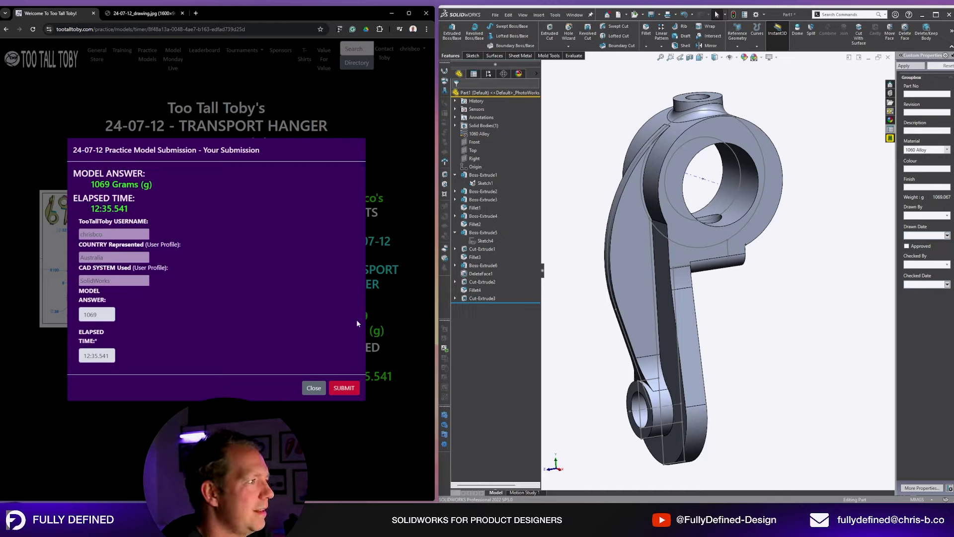
Review the main profile sketch's dimensions and the features forming the lower boss, the curved rib and its fillet
{"action": "left_click", "coordinate": [484, 183]}
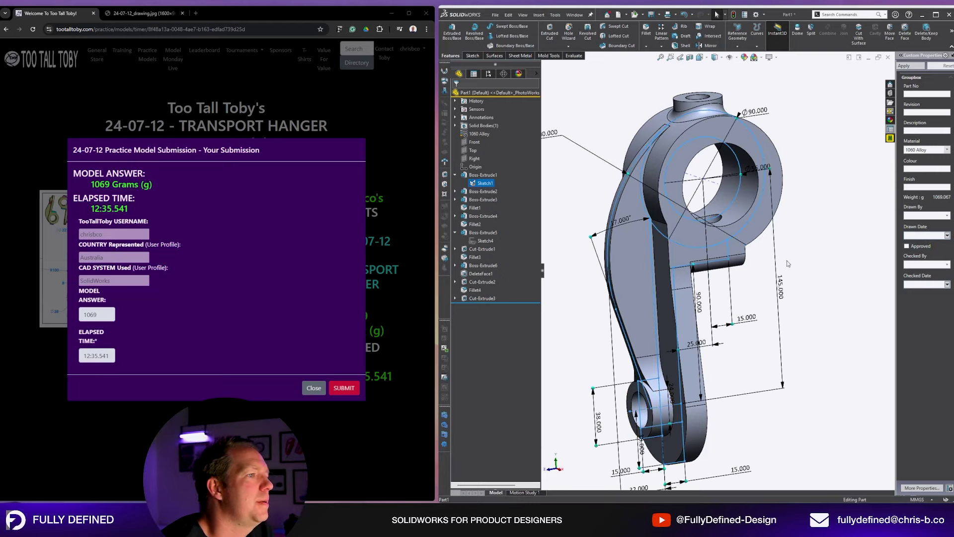
{"action": "middle_click_drag", "start_coordinate": [802, 297], "coordinate": [761, 319]}
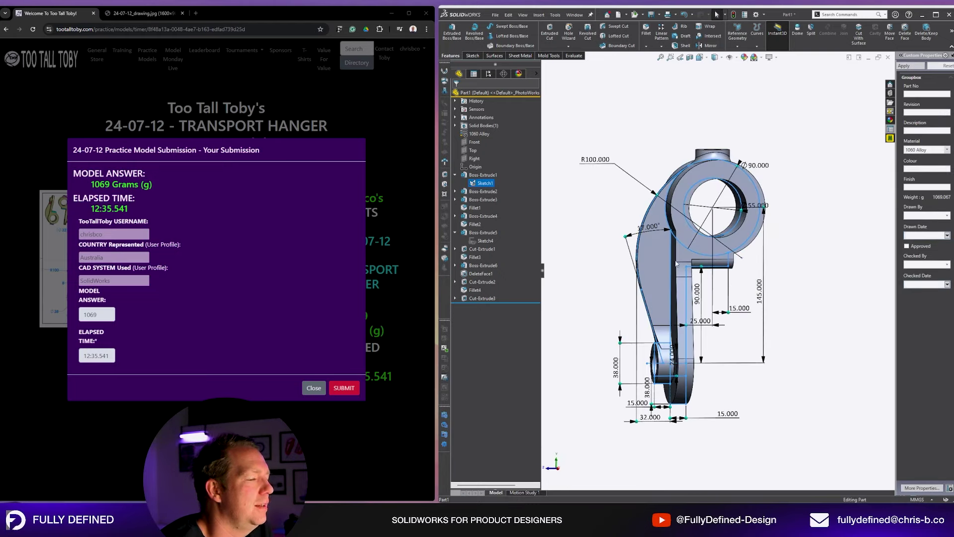
{"action": "left_click", "coordinate": [483, 191]}
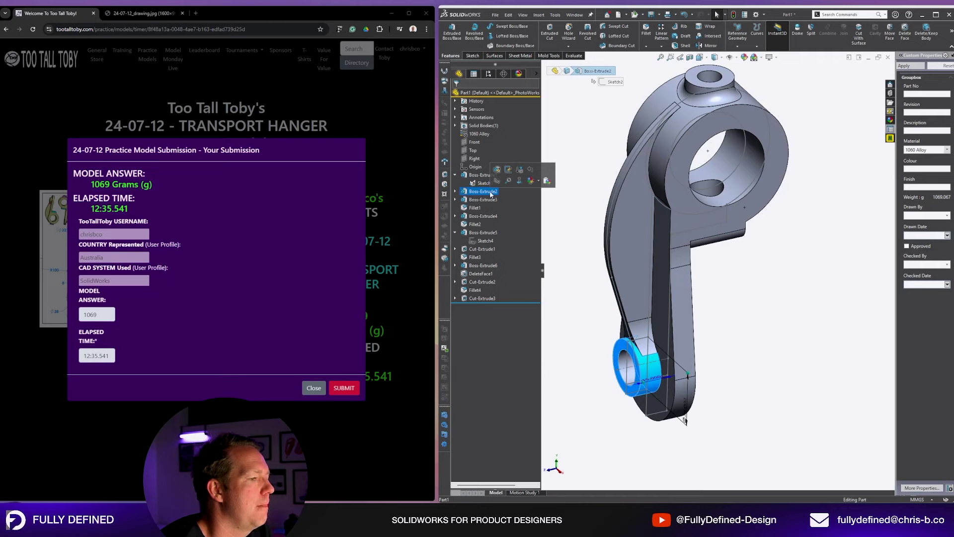
{"action": "left_click", "coordinate": [490, 200]}
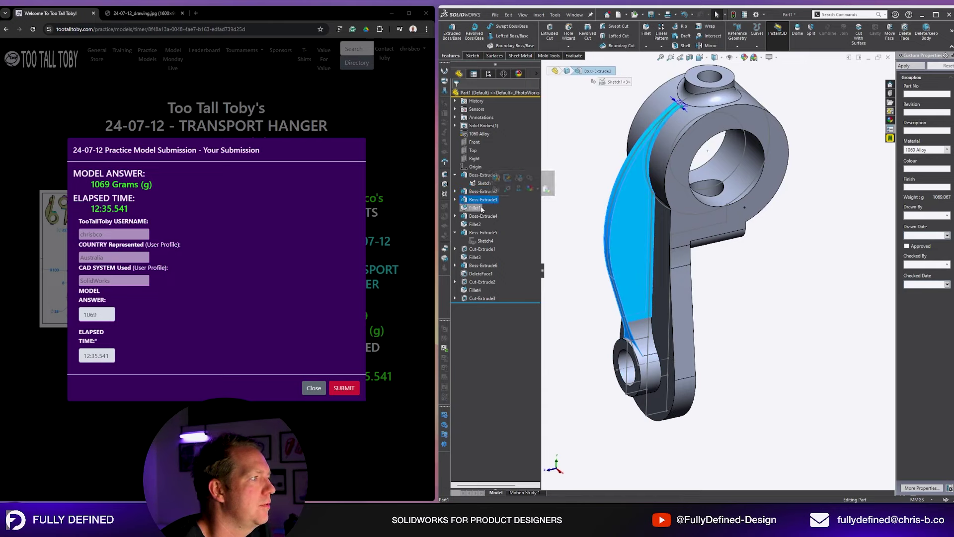
{"action": "left_click", "coordinate": [487, 208]}
Review the sketches and features of the lower block, top boss and vertical hole, and examine the finished hanger from several angles
{"action": "left_click", "coordinate": [486, 217]}
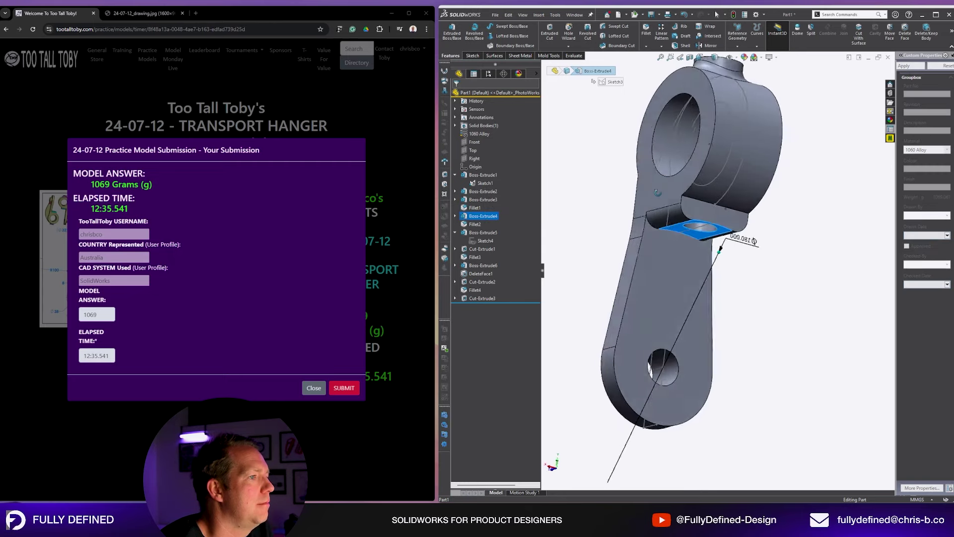
{"action": "left_click", "coordinate": [455, 216]}
{"action": "left_click", "coordinate": [470, 225]}
{"action": "left_click", "coordinate": [474, 249]}
{"action": "mouse_move", "coordinate": [607, 199]}
{"action": "middle_mouse_down"}
{"action": "mouse_move", "coordinate": [795, 118]}
{"action": "mouse_move", "coordinate": [800, 213]}
{"action": "mouse_move", "coordinate": [798, 188]}
{"action": "middle_mouse_up"}
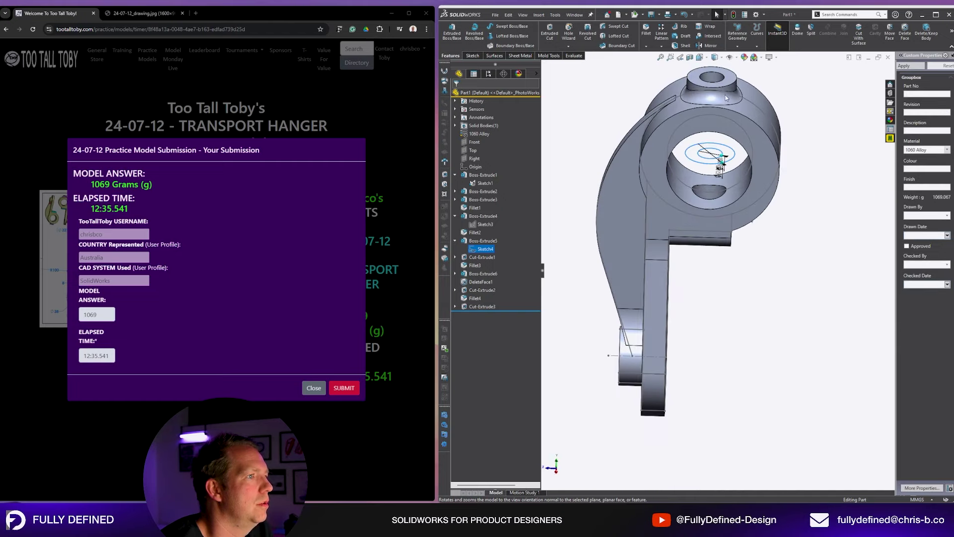
{"action": "scroll", "coordinate": [726, 94], "scroll_direction": "down", "scroll_amount": 2}
{"action": "middle_click_drag", "start_coordinate": [722, 268], "coordinate": [710, 234]}
{"action": "left_click", "coordinate": [480, 241]}
{"action": "left_click", "coordinate": [481, 257]}
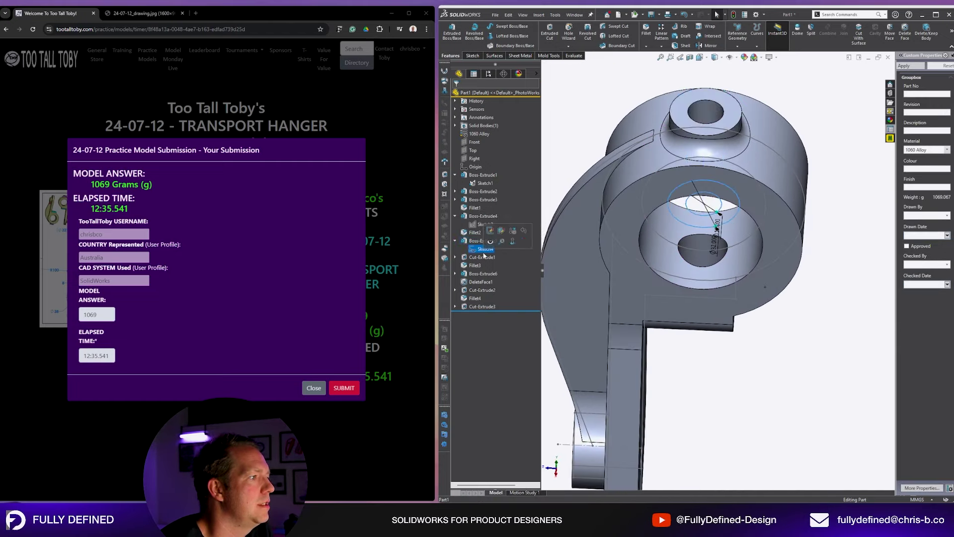
{"action": "left_click", "coordinate": [481, 306]}
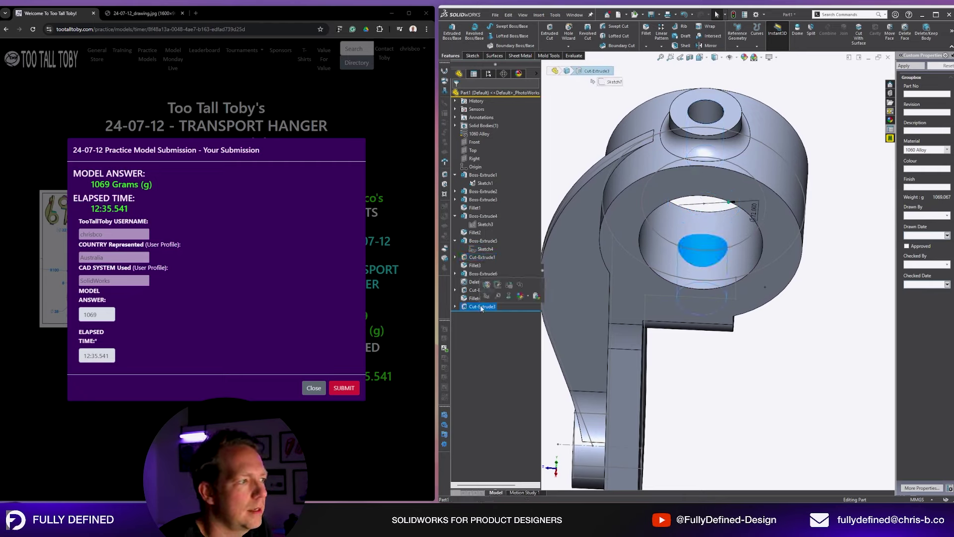
{"action": "left_click", "coordinate": [478, 300]}
{"action": "middle_click_drag", "start_coordinate": [696, 298], "coordinate": [771, 360]}
{"action": "left_click", "coordinate": [773, 365]}
{"action": "scroll", "coordinate": [694, 371], "scroll_direction": "up", "scroll_amount": 5}
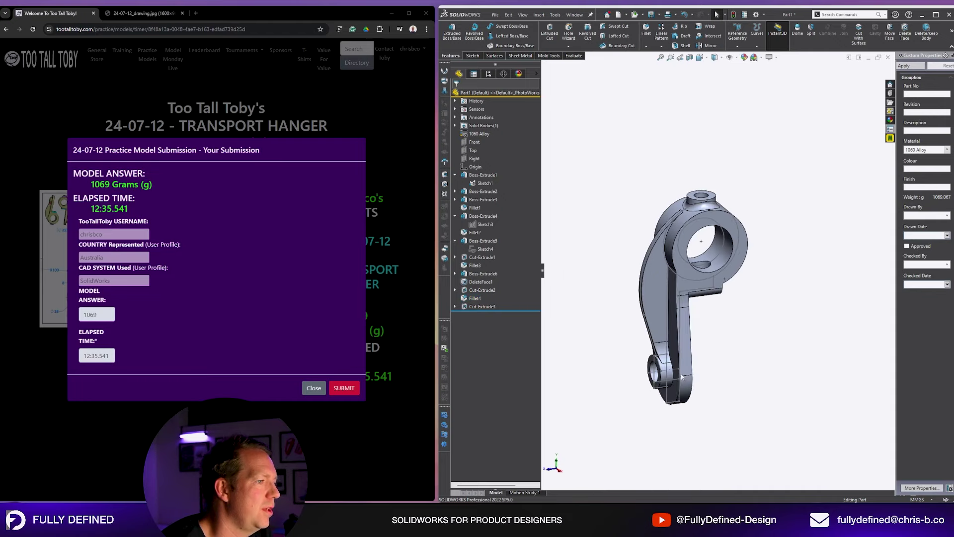
{"action": "middle_click_drag", "start_coordinate": [694, 372], "coordinate": [716, 356]}
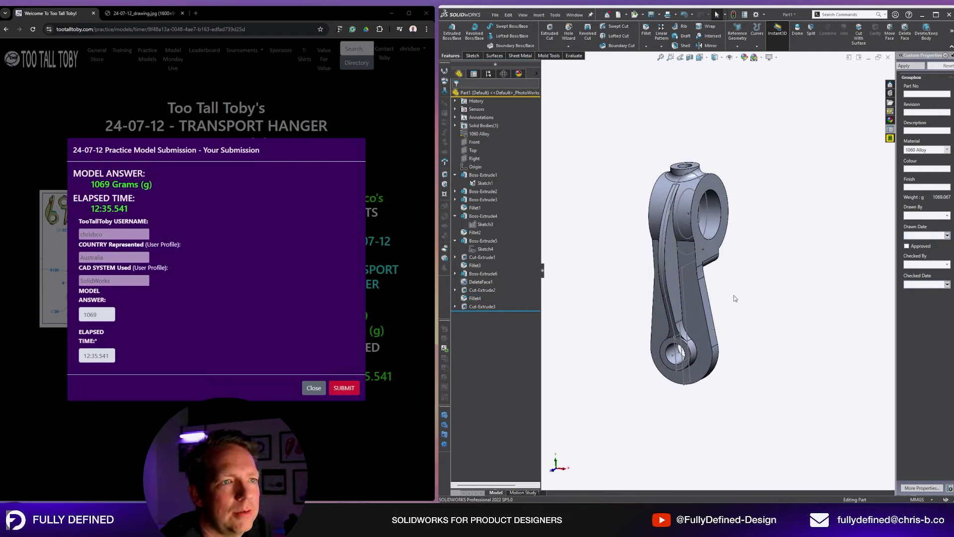
{"action": "middle_click_drag", "start_coordinate": [735, 296], "coordinate": [740, 317]}
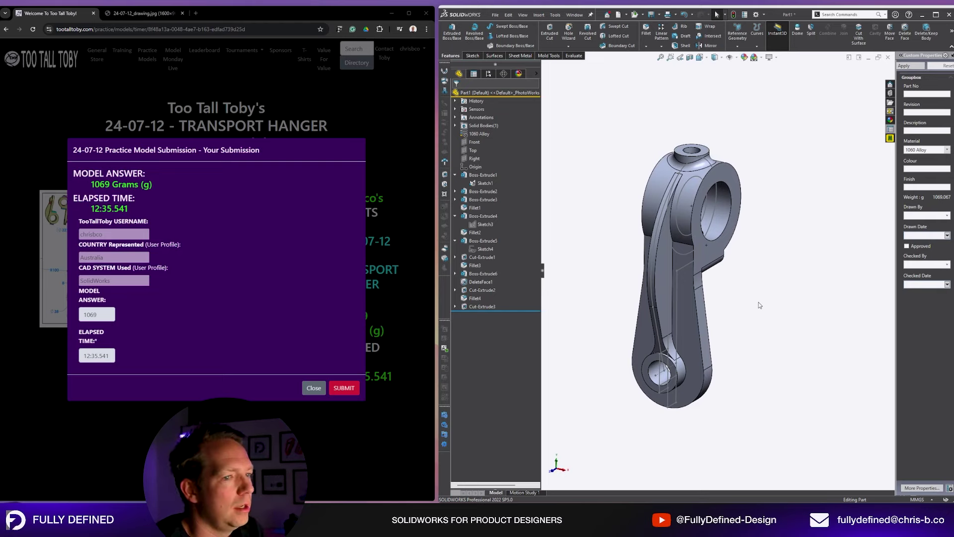